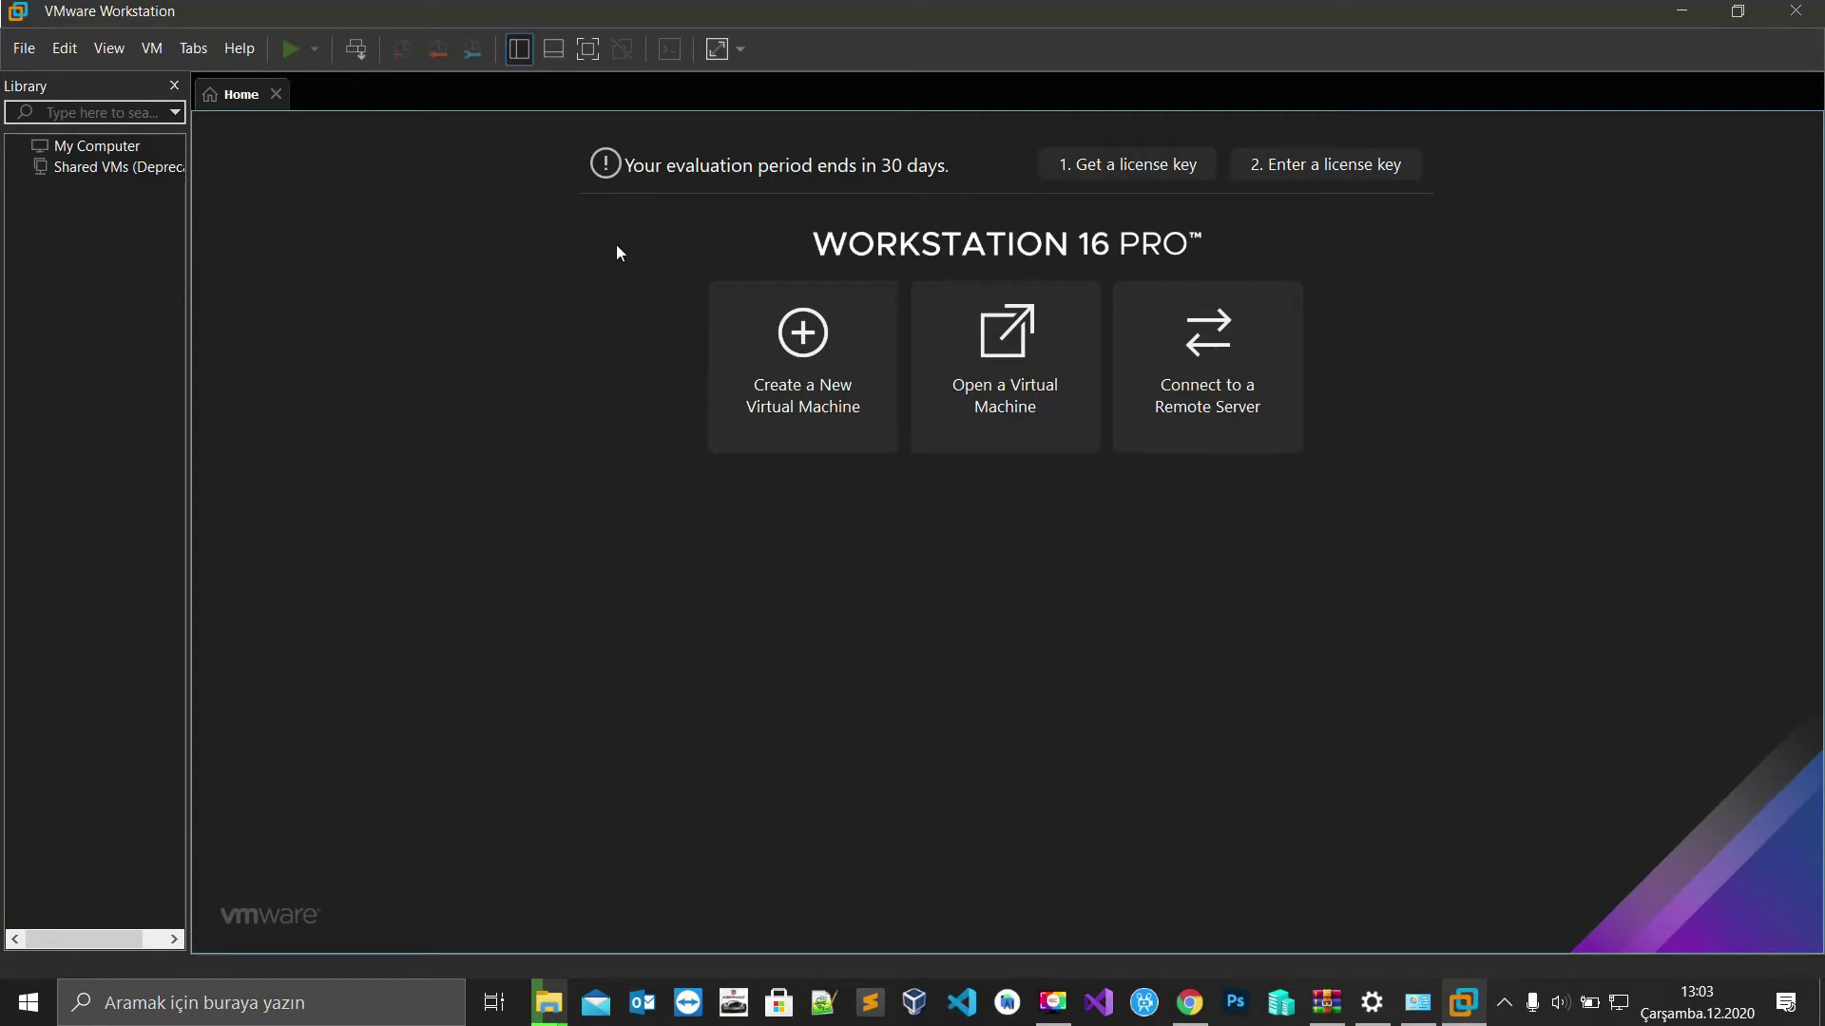
- Start creating a new virtual machine with the Typical (recommended) configuration
click(32, 55)
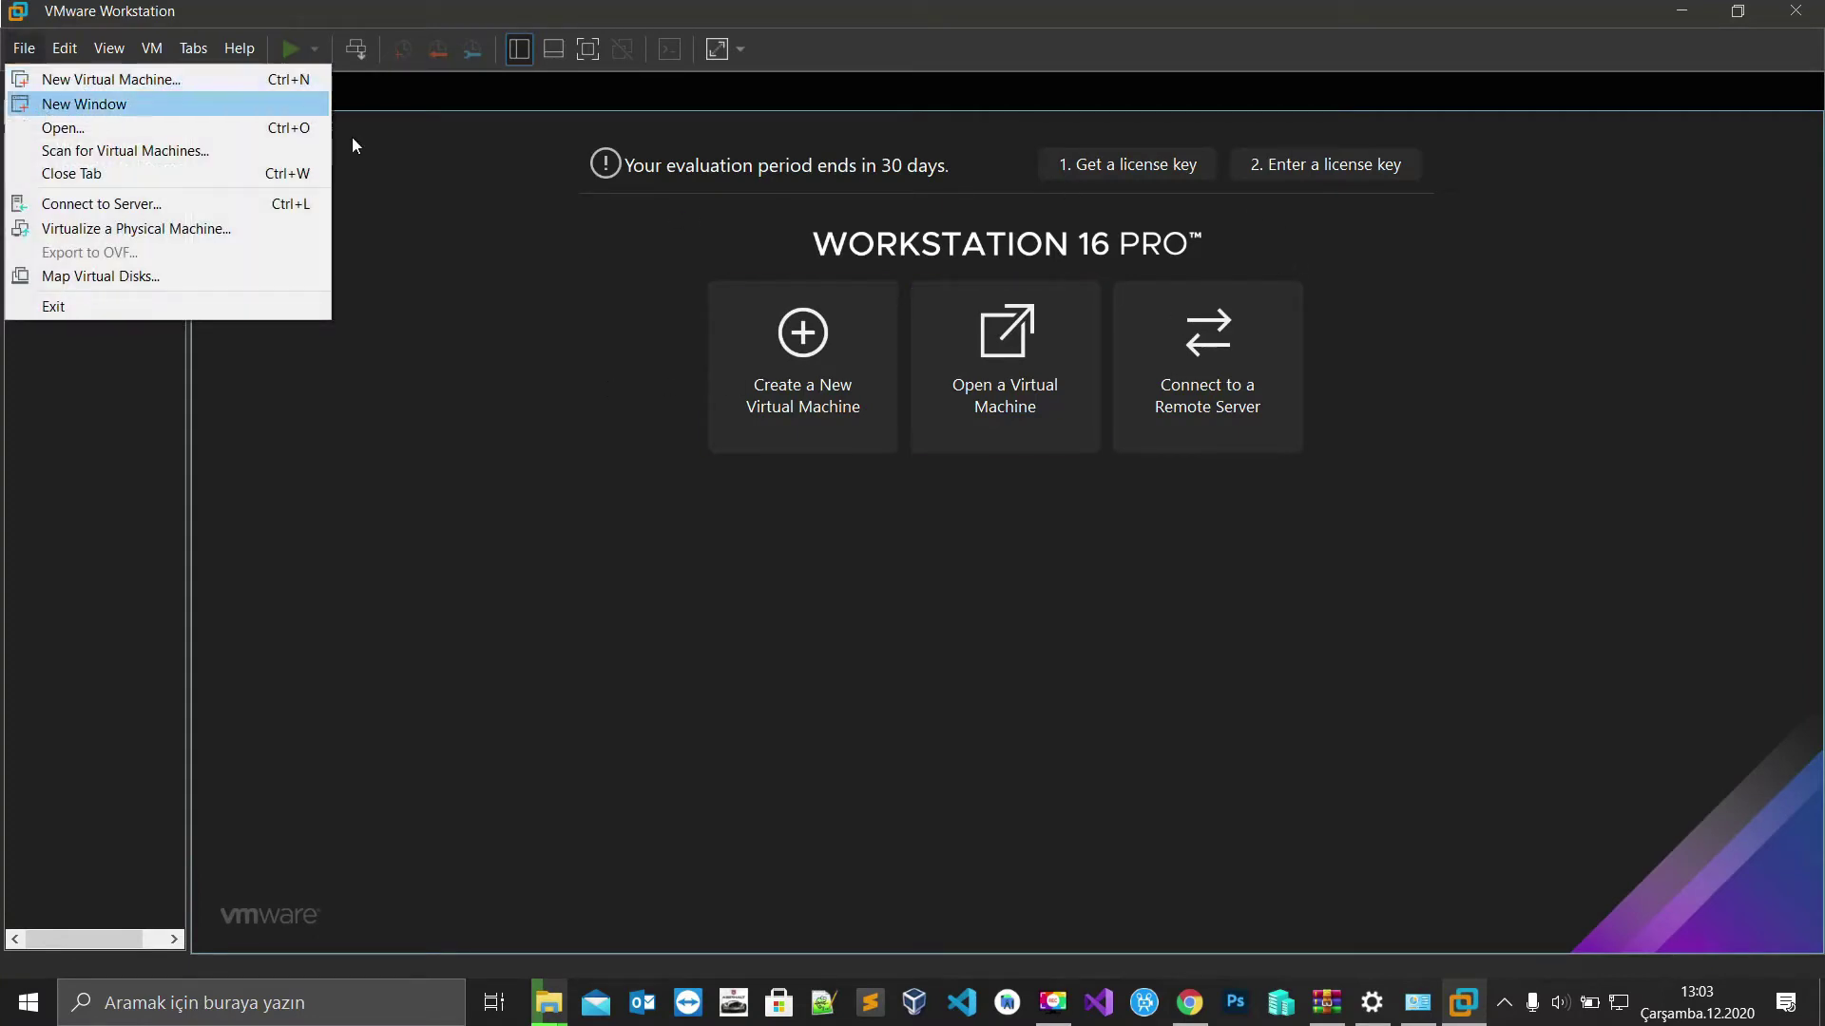
click(811, 347)
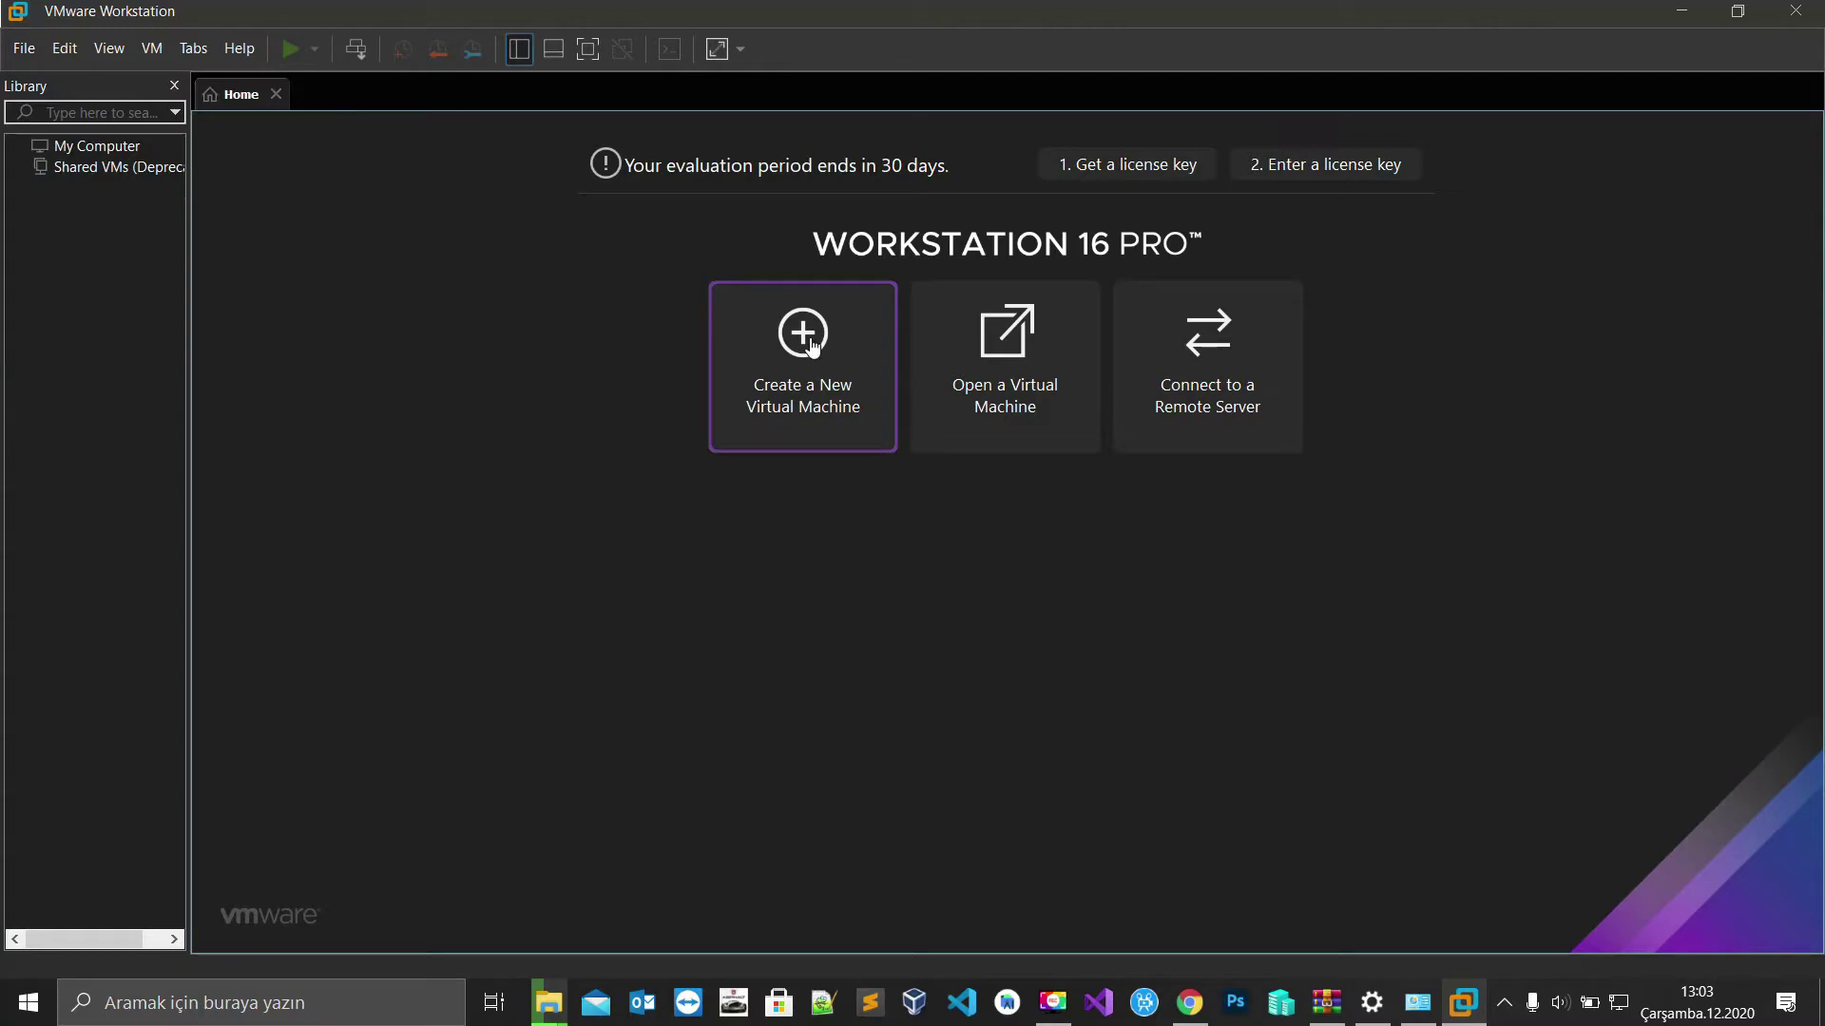
click(802, 347)
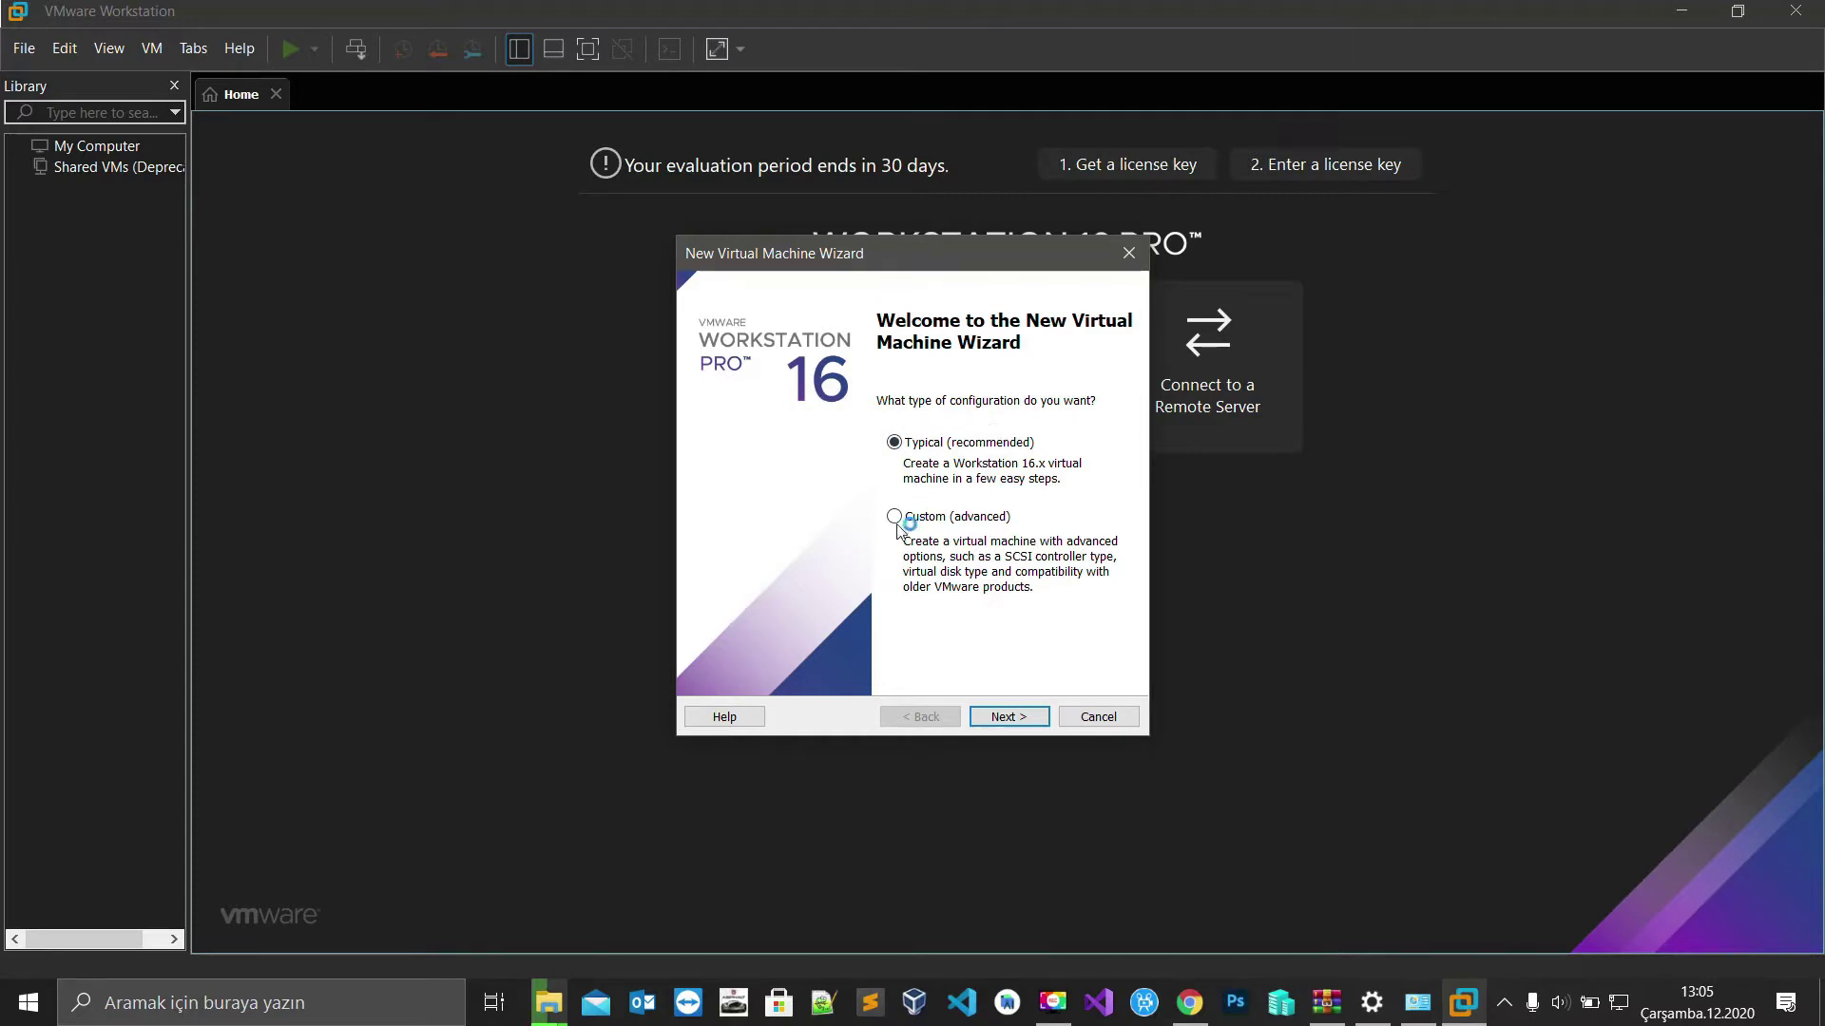
click(1008, 724)
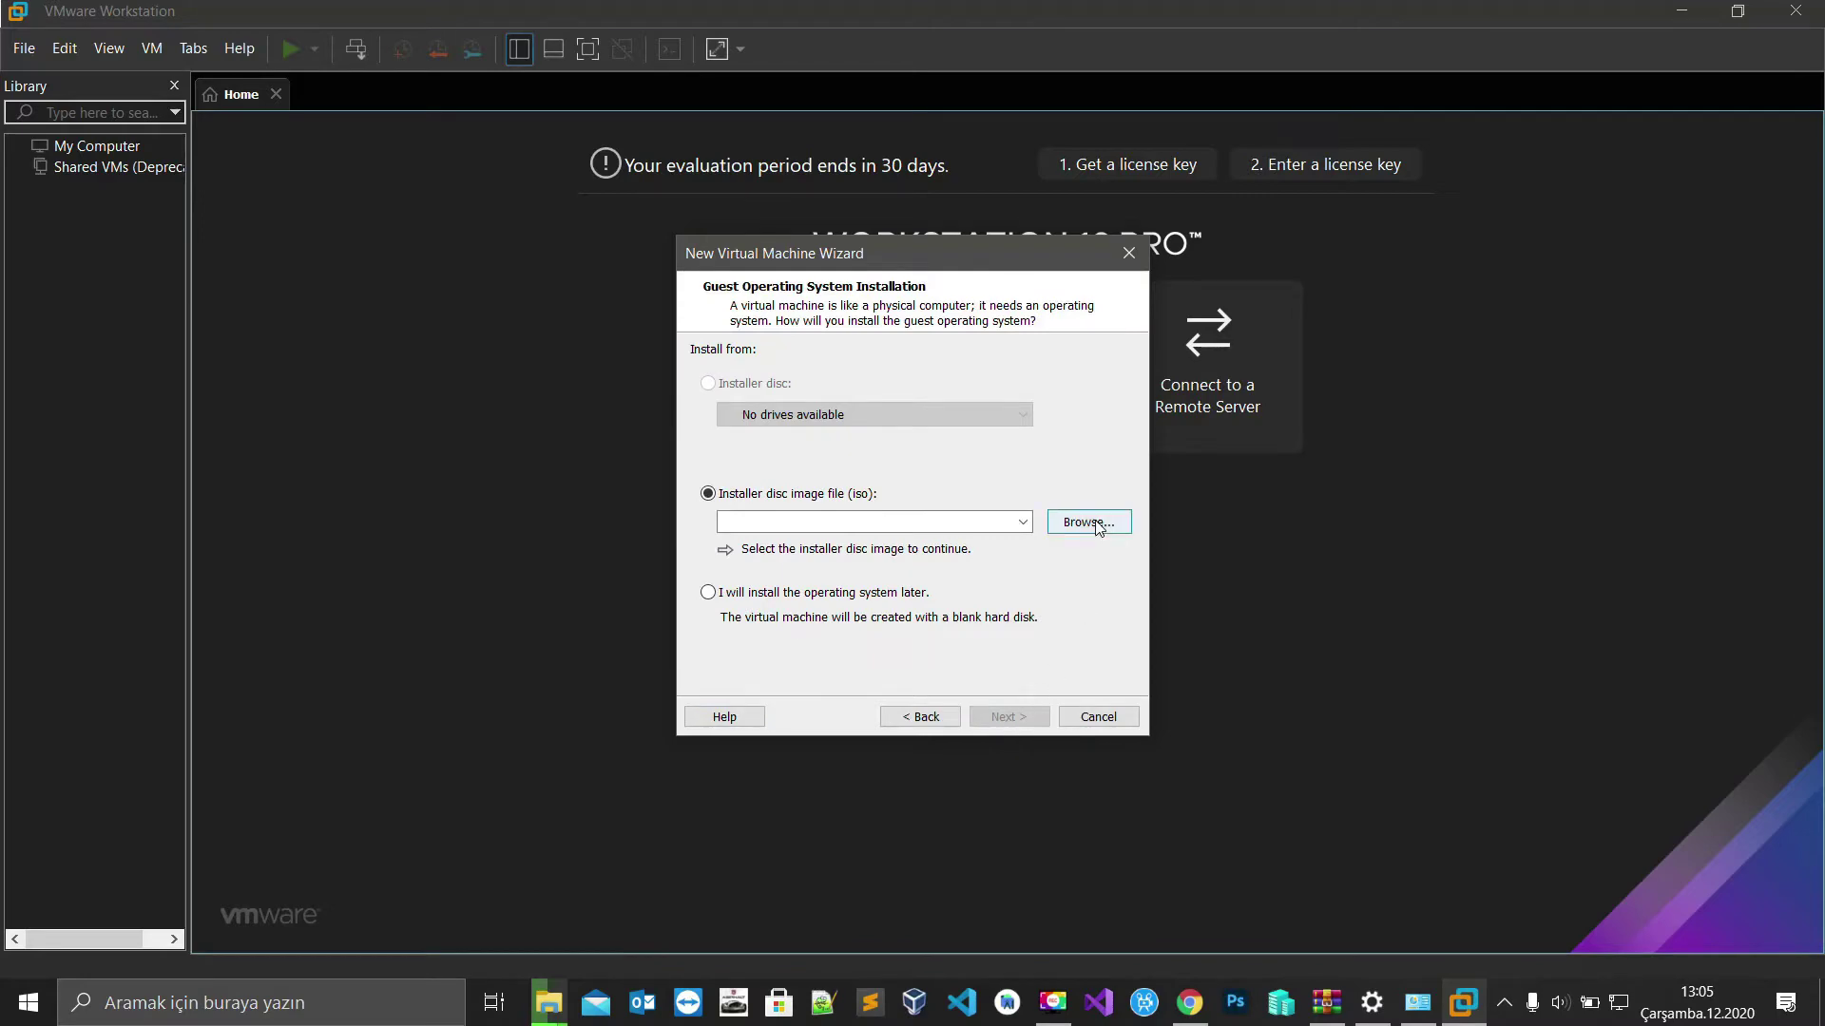
- Choose Windows_32x_64x_28_12_2020iso.iso from the Masaüstü folder as the installer disc image and continue
click(1098, 525)
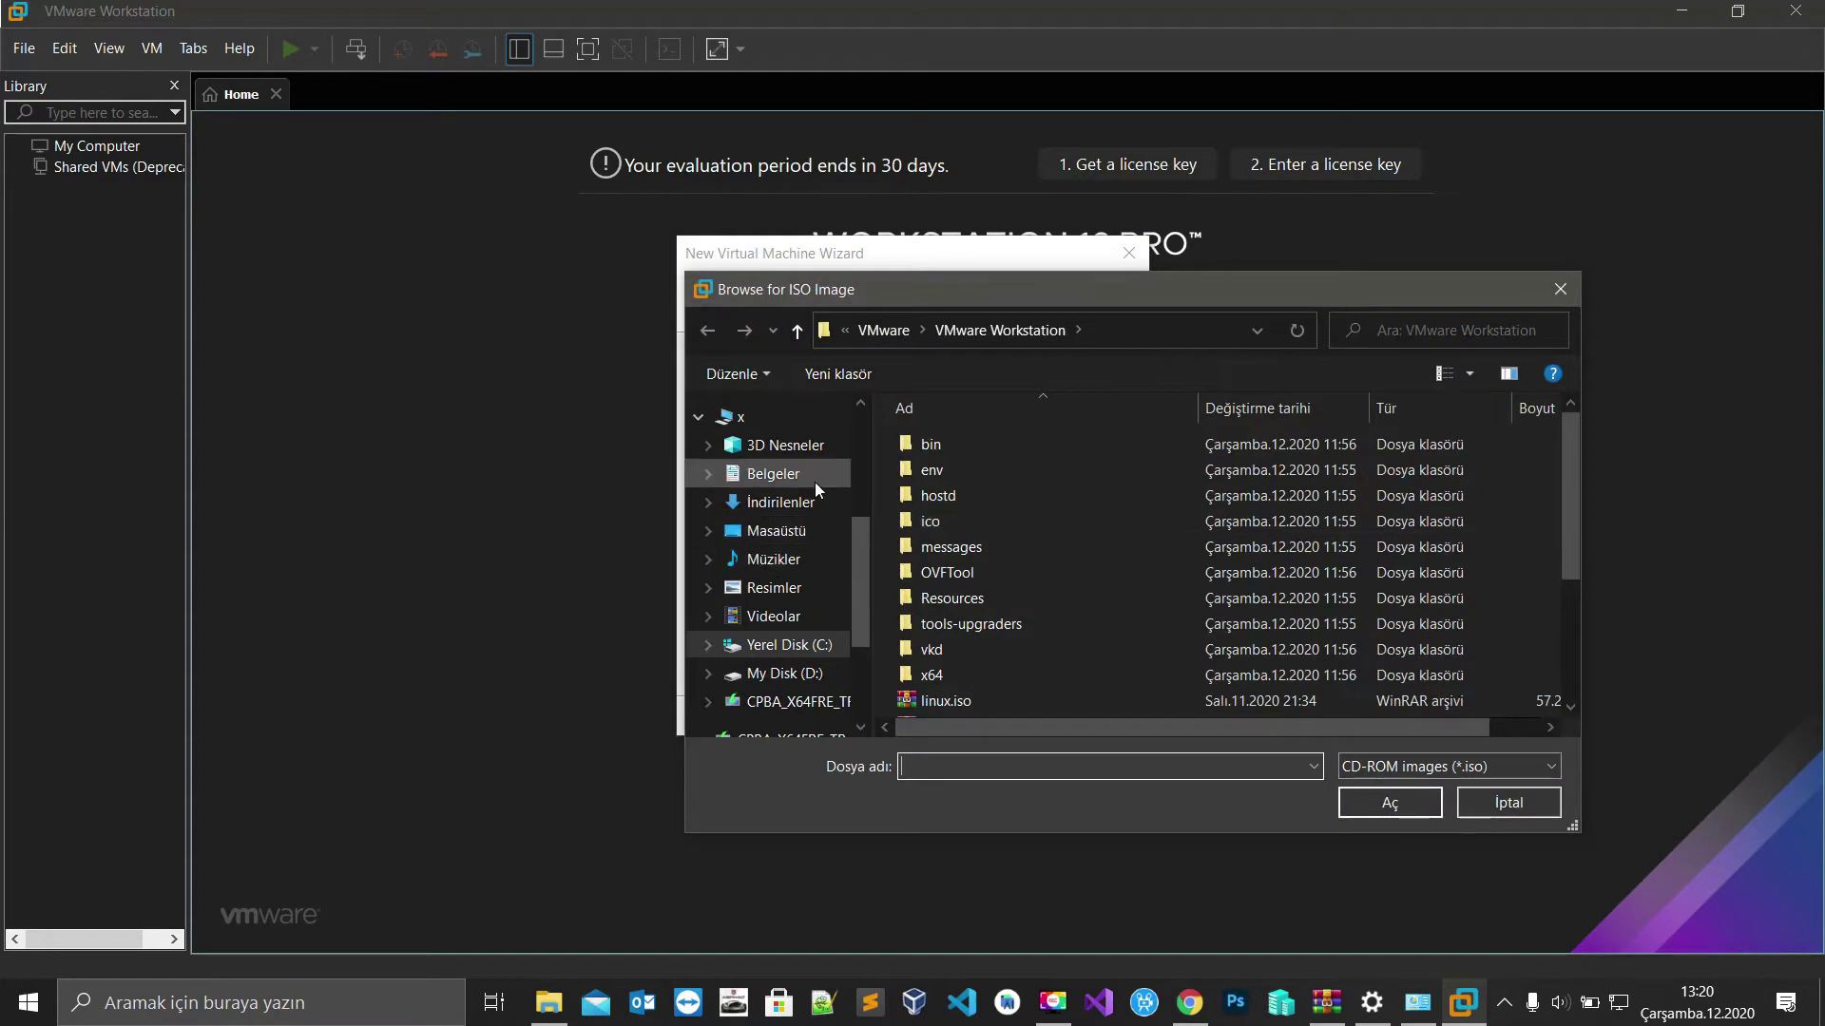
click(806, 540)
click(938, 620)
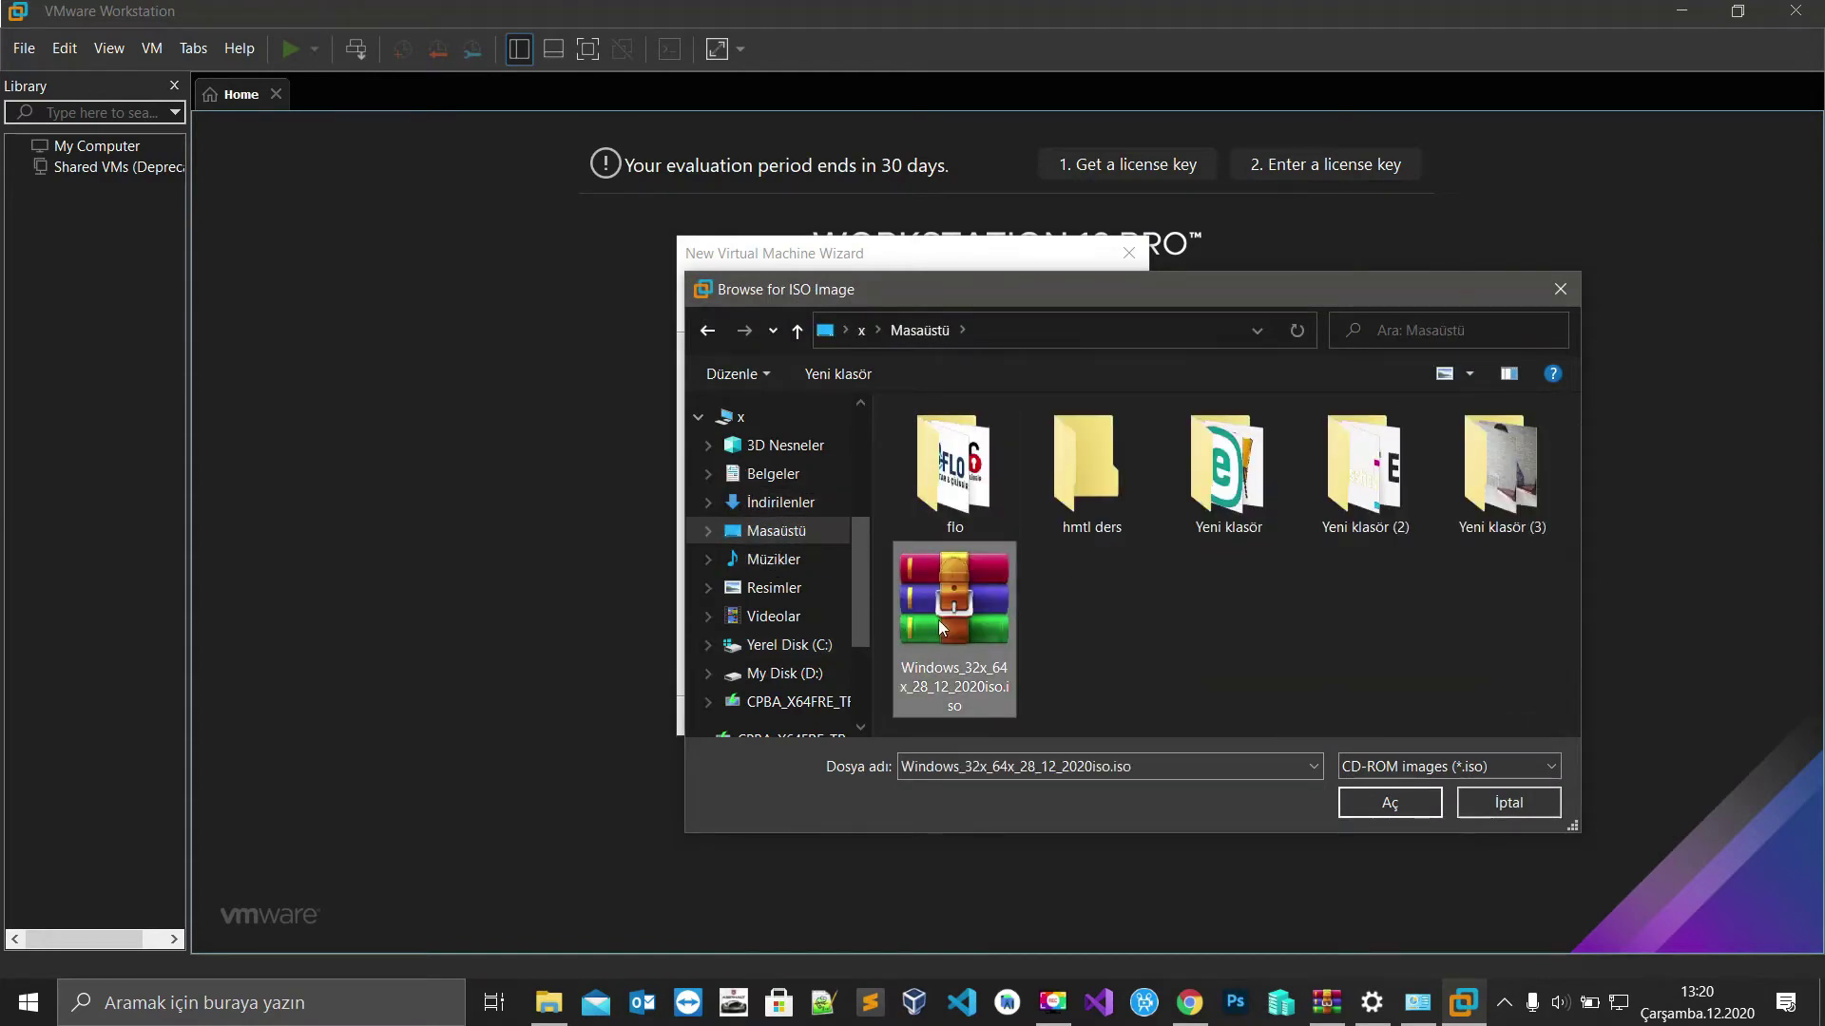
click(1355, 802)
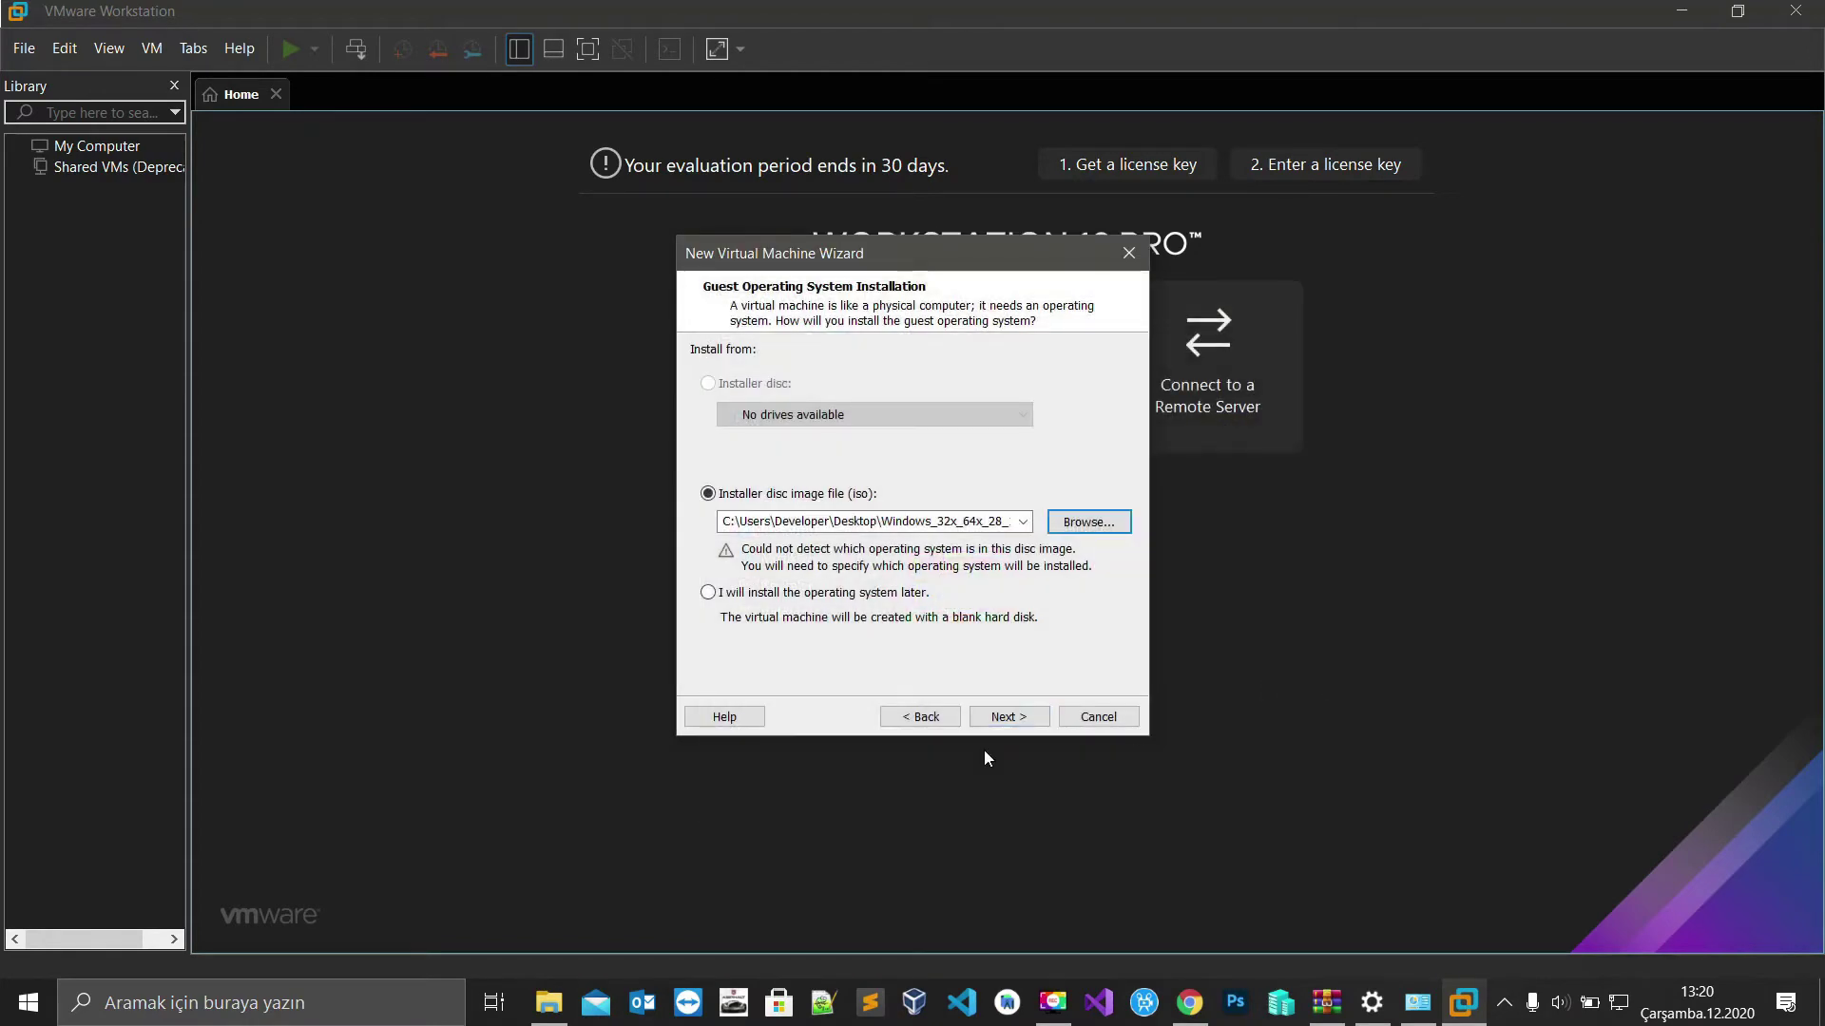
click(998, 717)
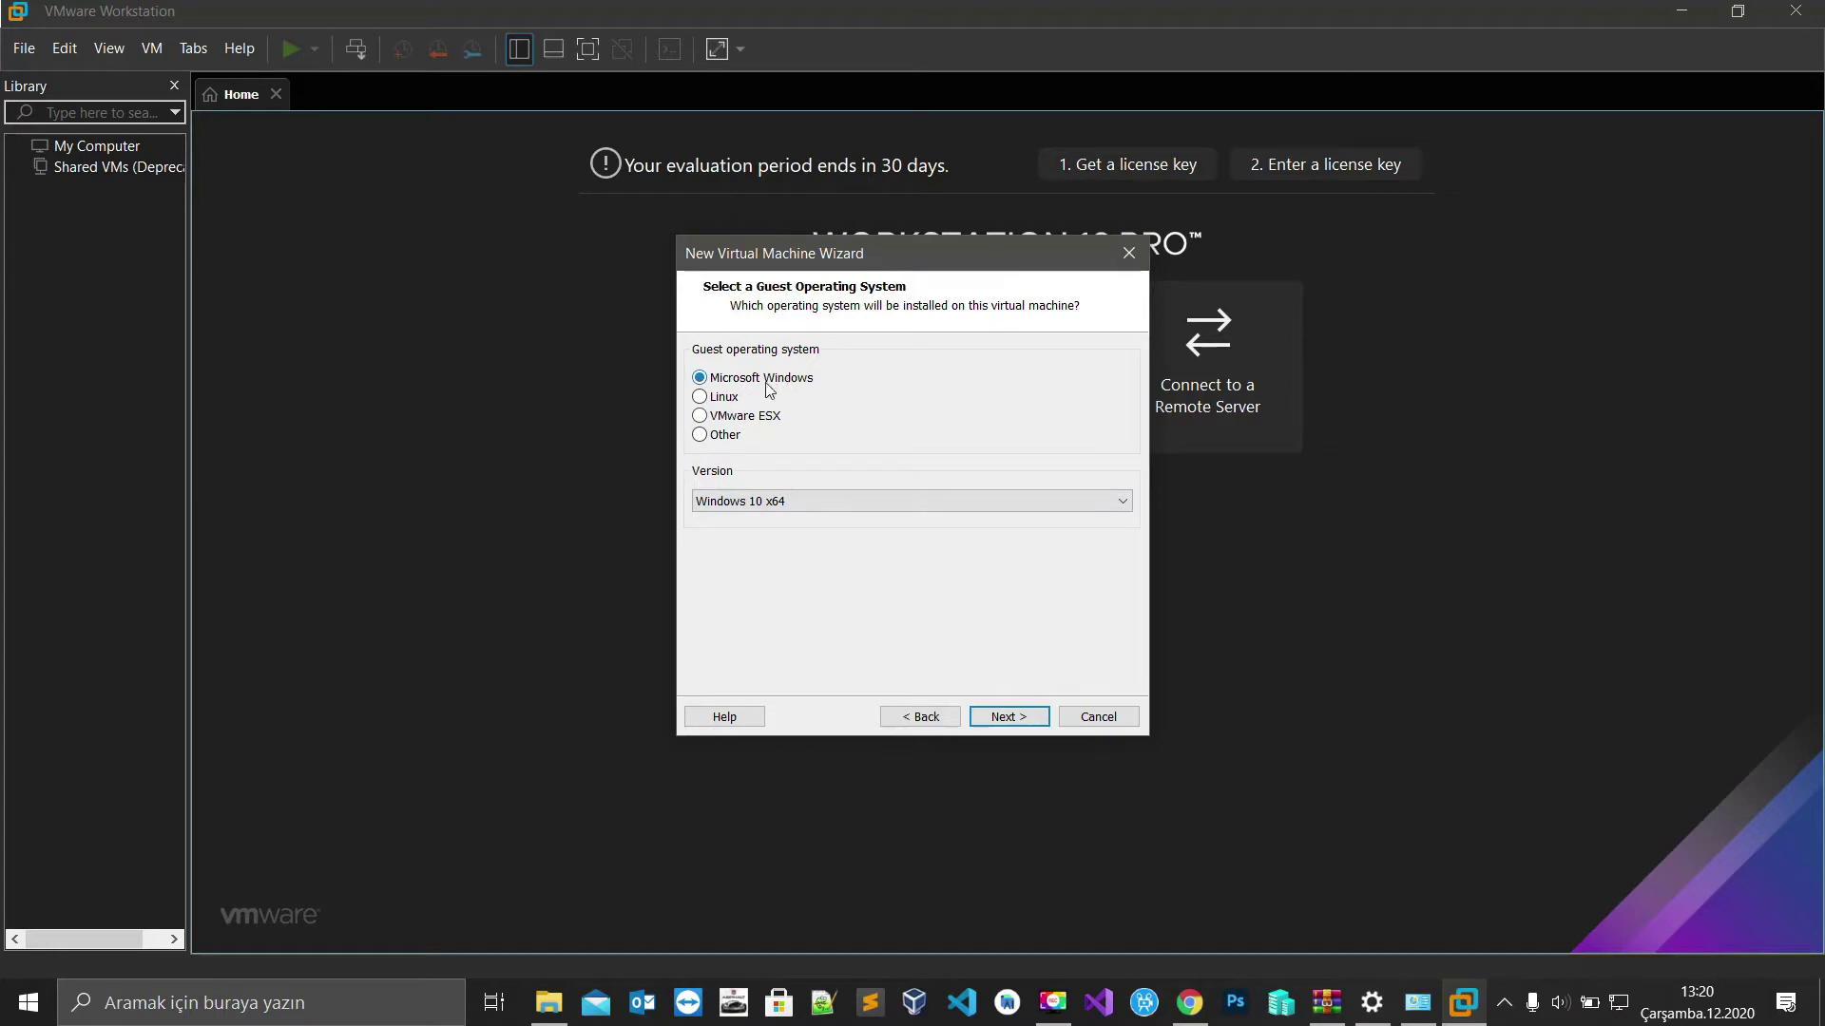
- Keep Microsoft Windows with version Windows 10 x64 as the guest system and accept the default machine name and location
click(796, 500)
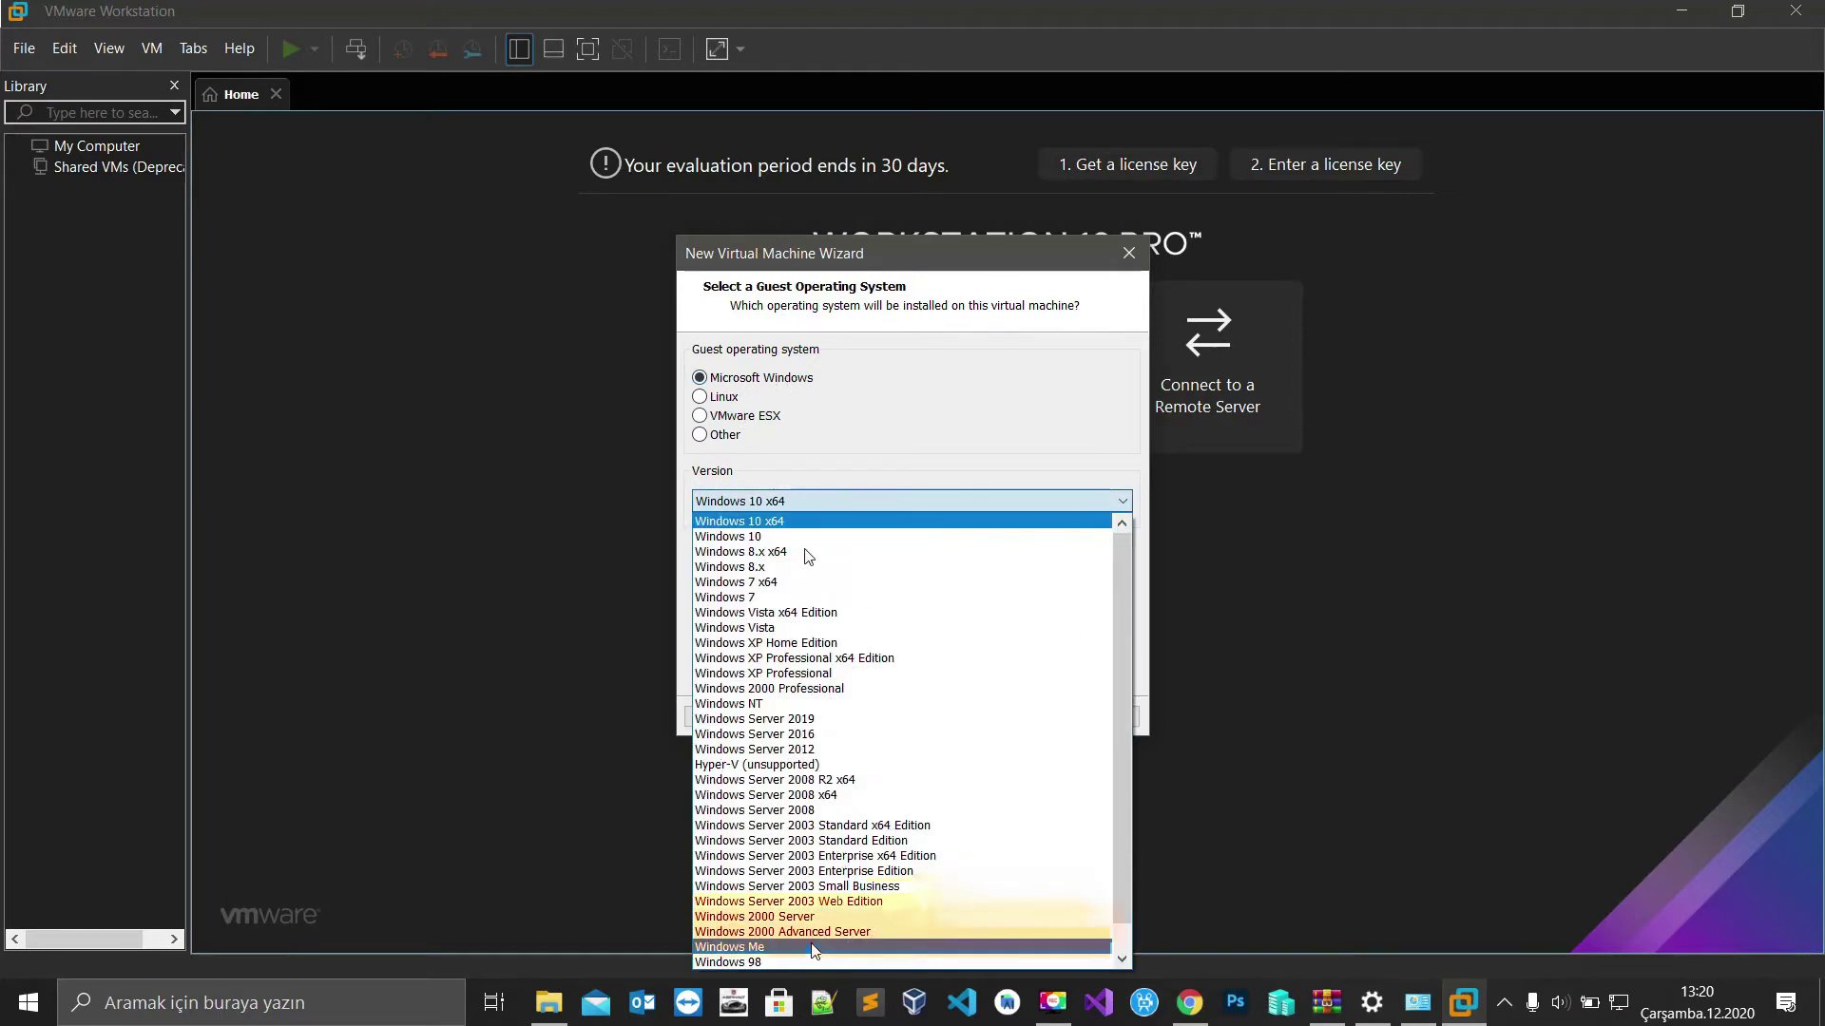
click(817, 502)
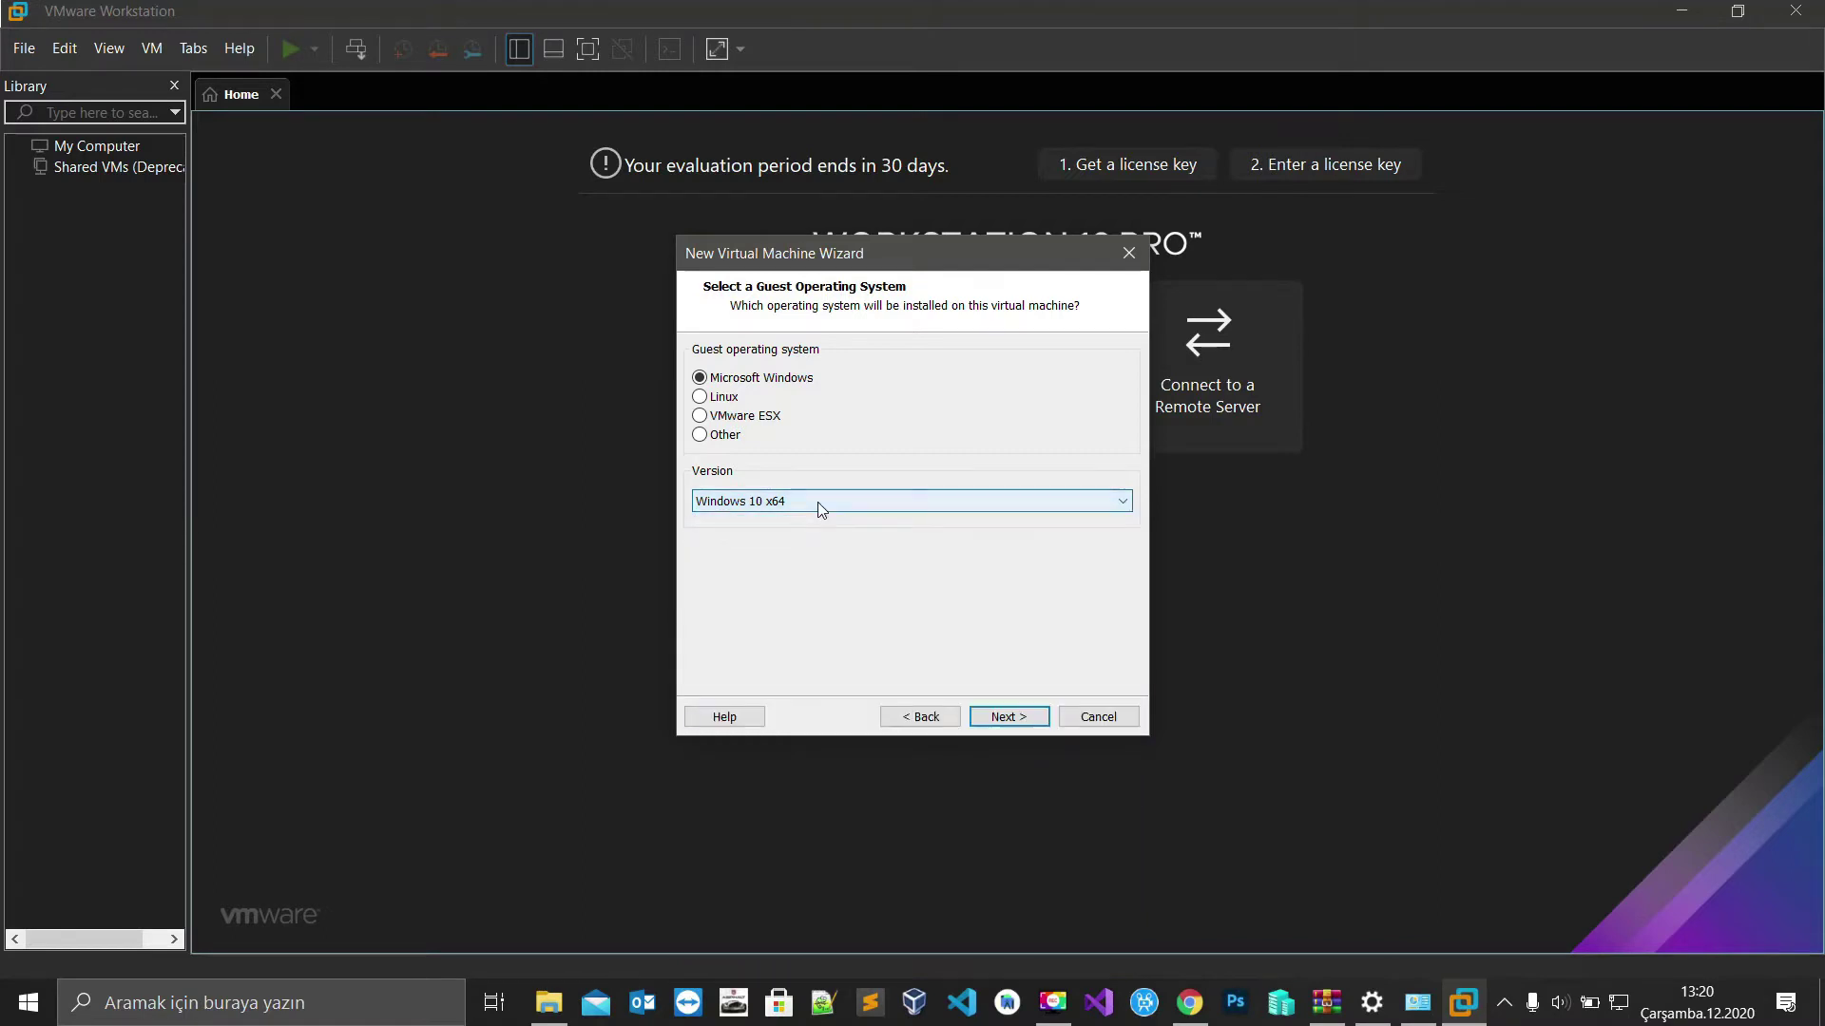
click(1009, 717)
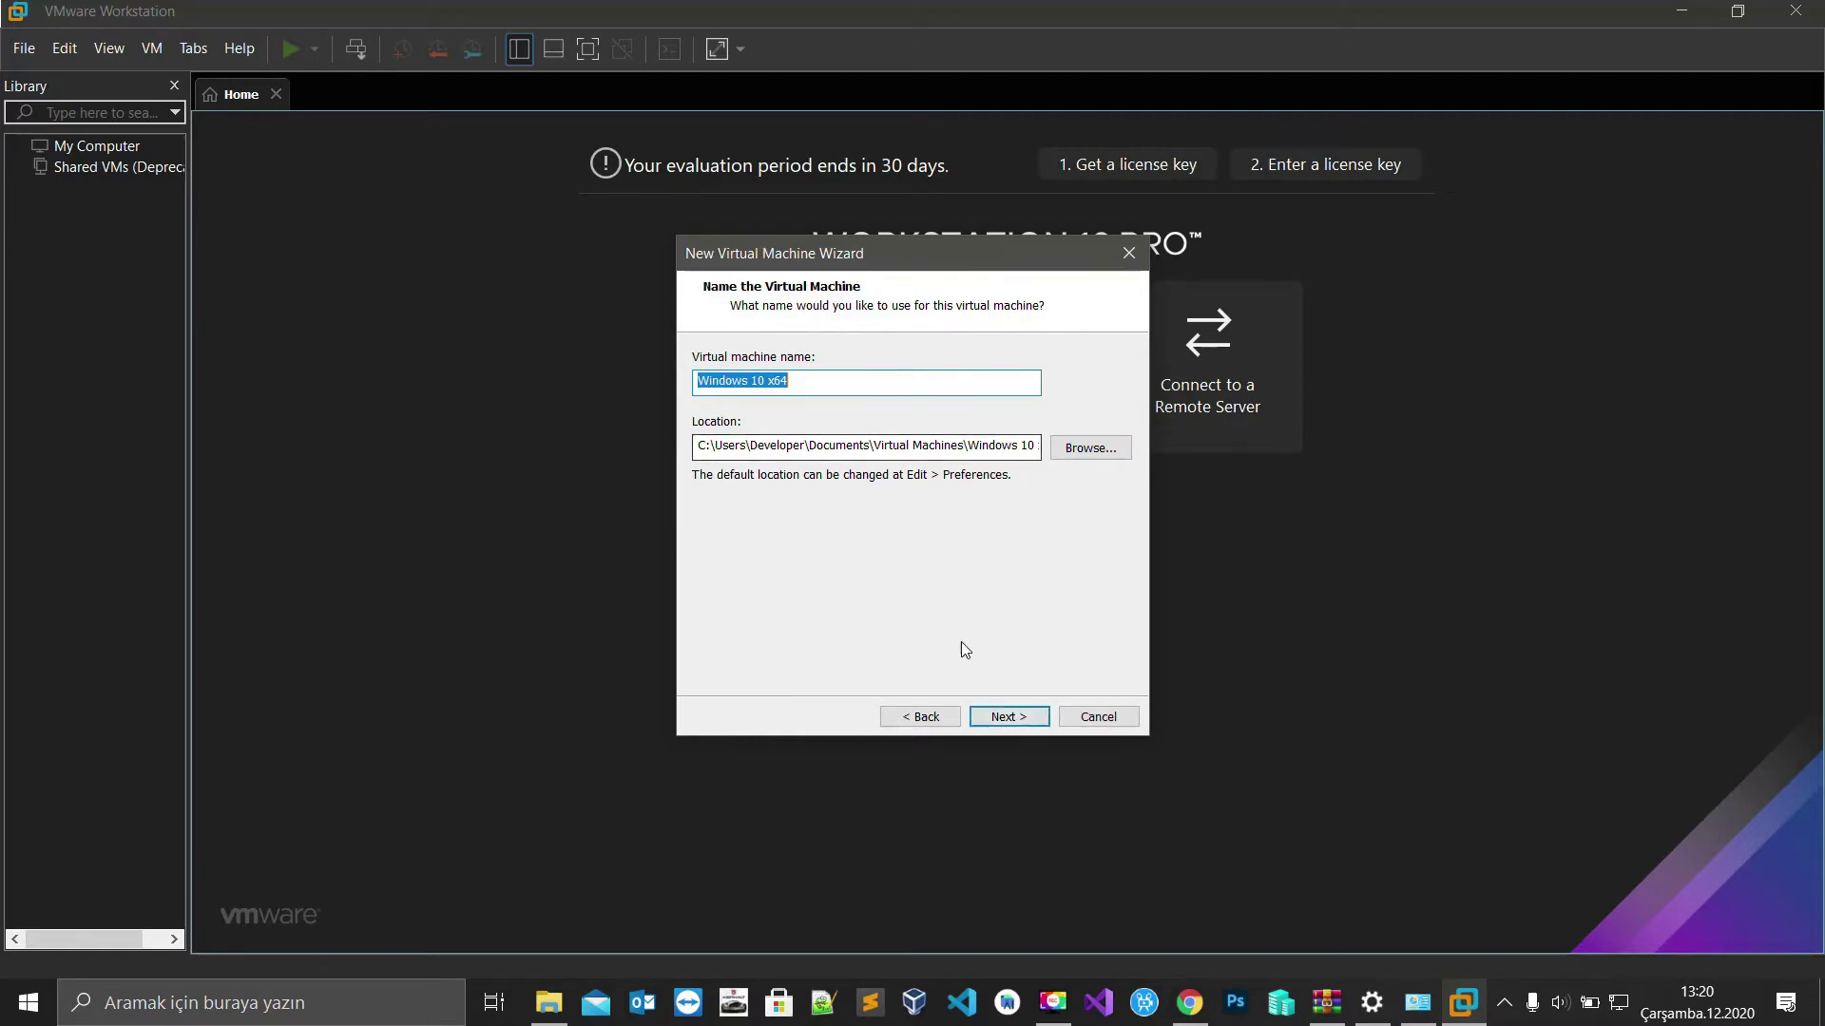
click(1017, 721)
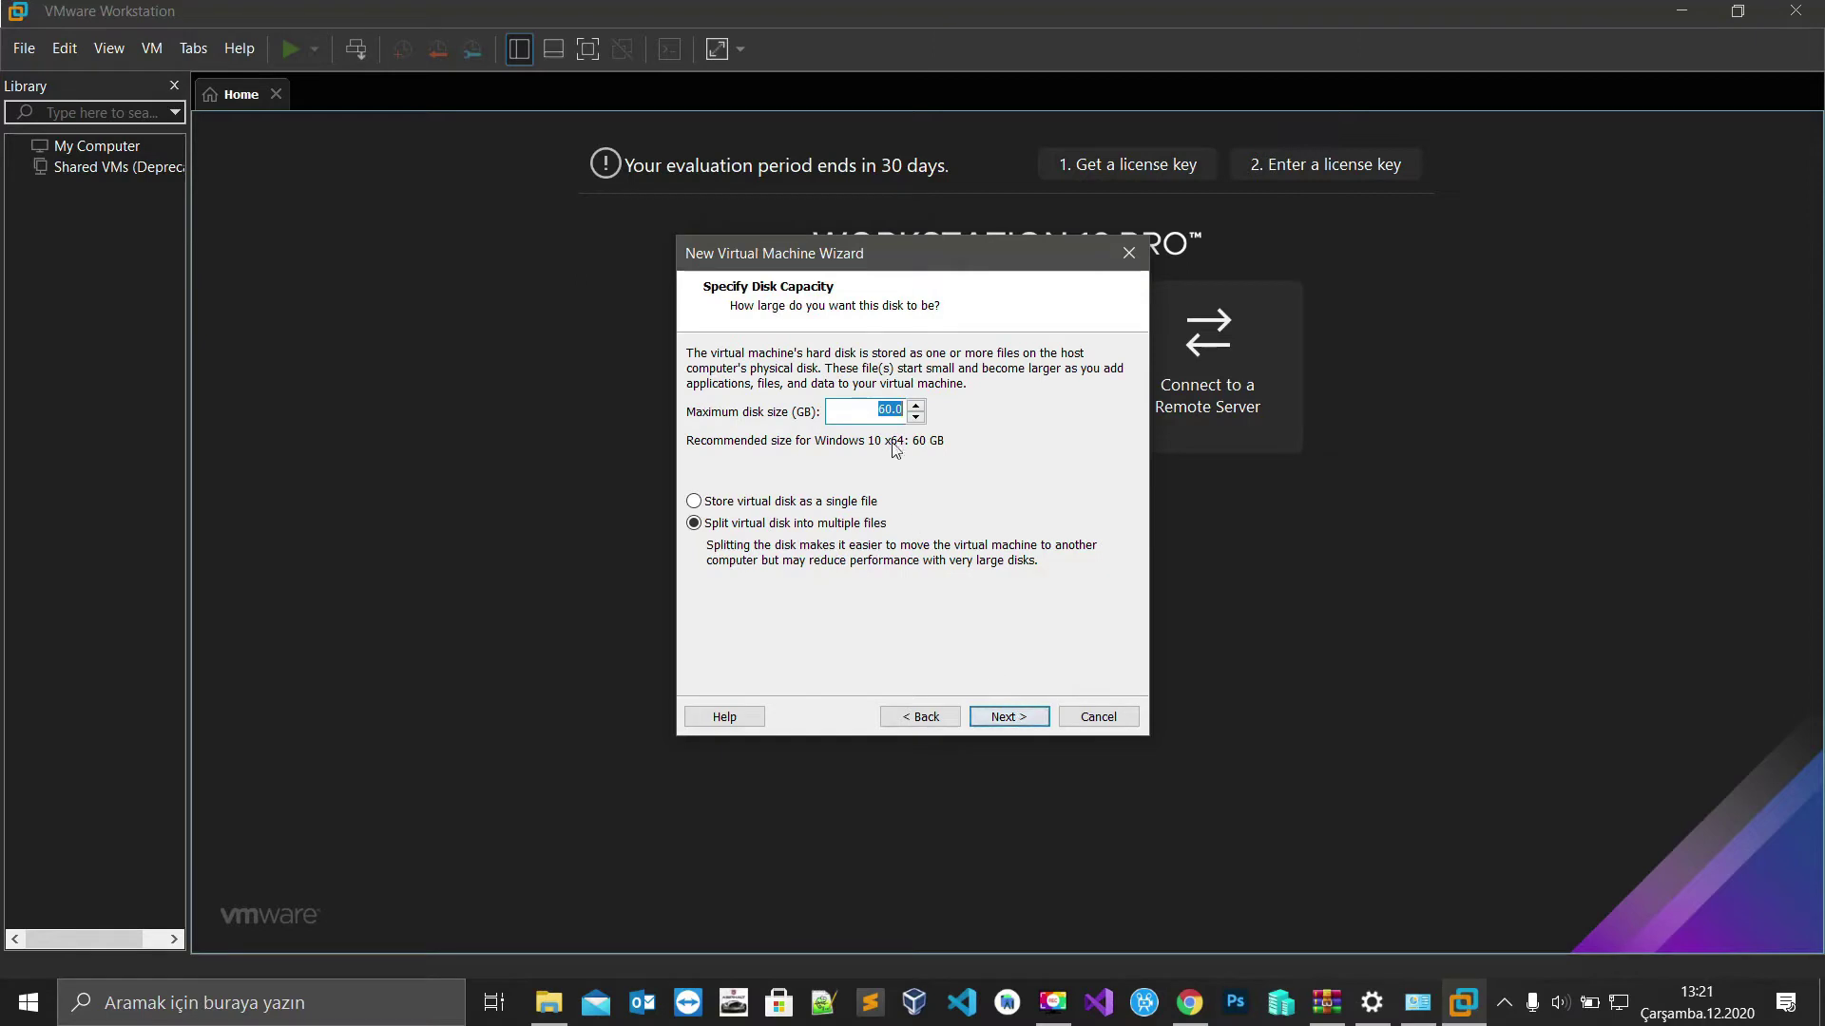
- Set the maximum disk size to 30 GB, split into multiple files, and finish creating the virtual machine
click(891, 409)
click(1028, 724)
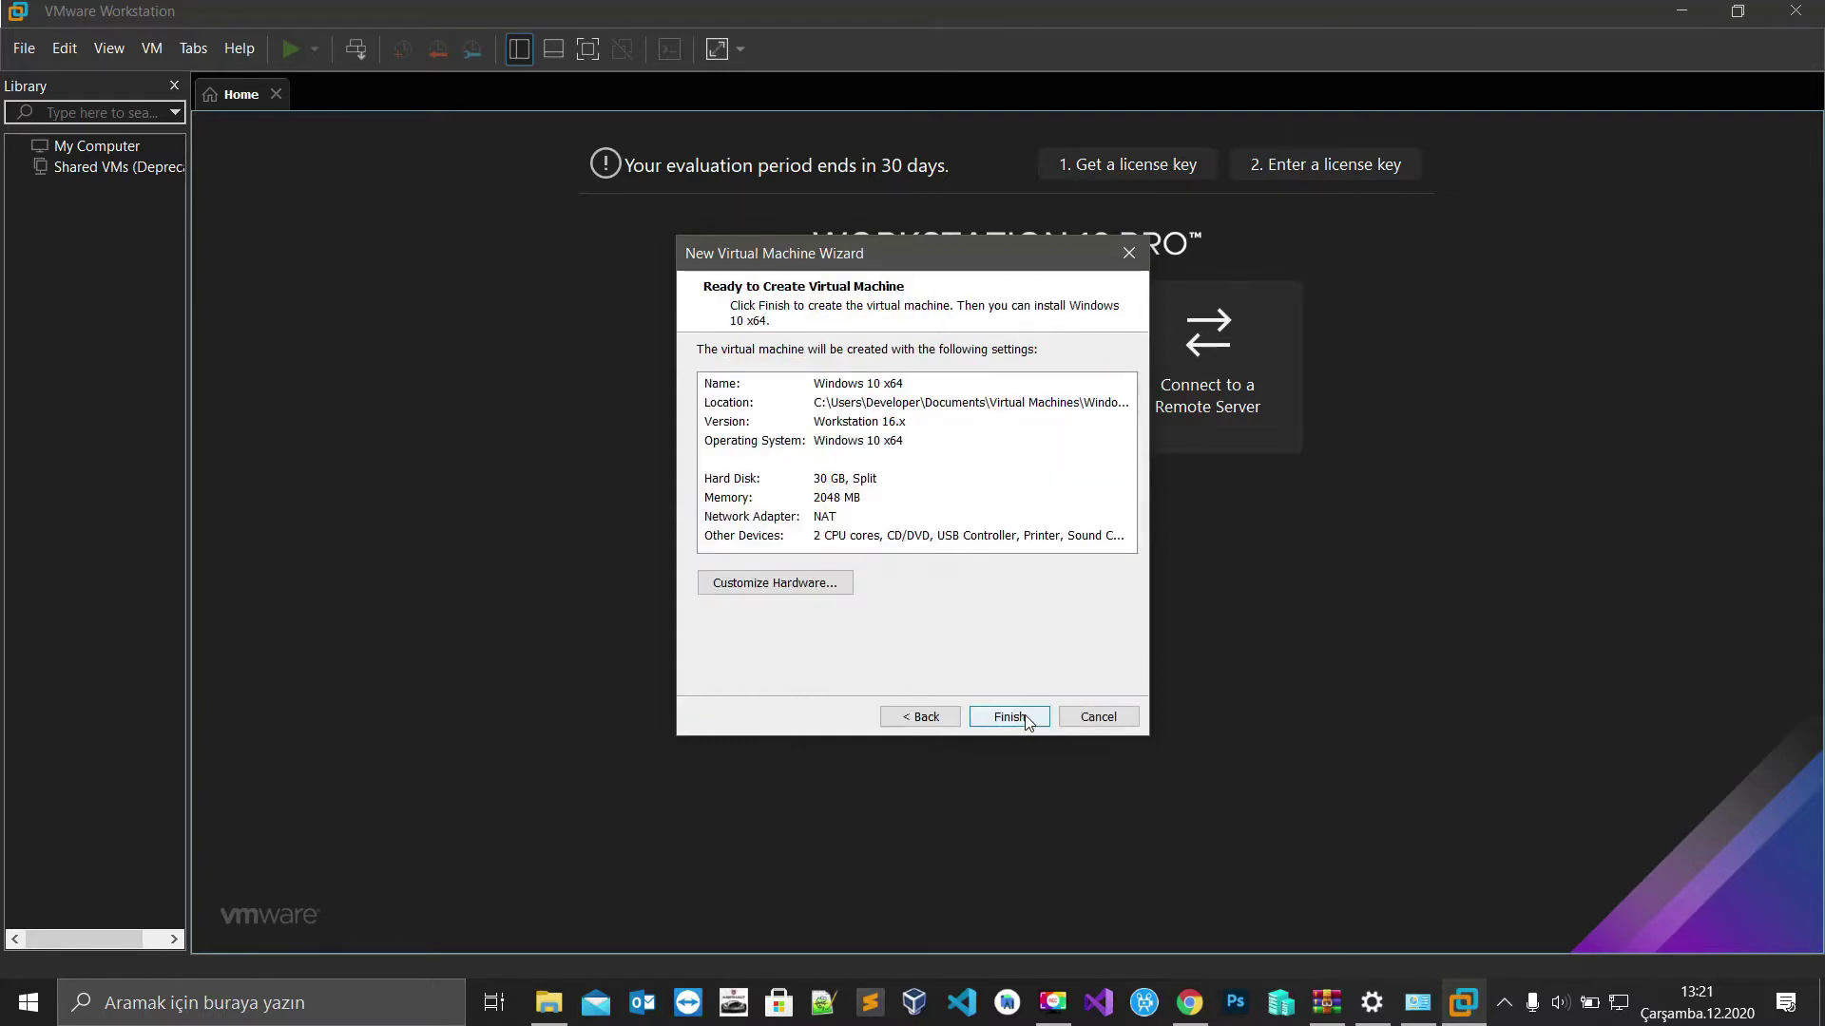
click(1025, 718)
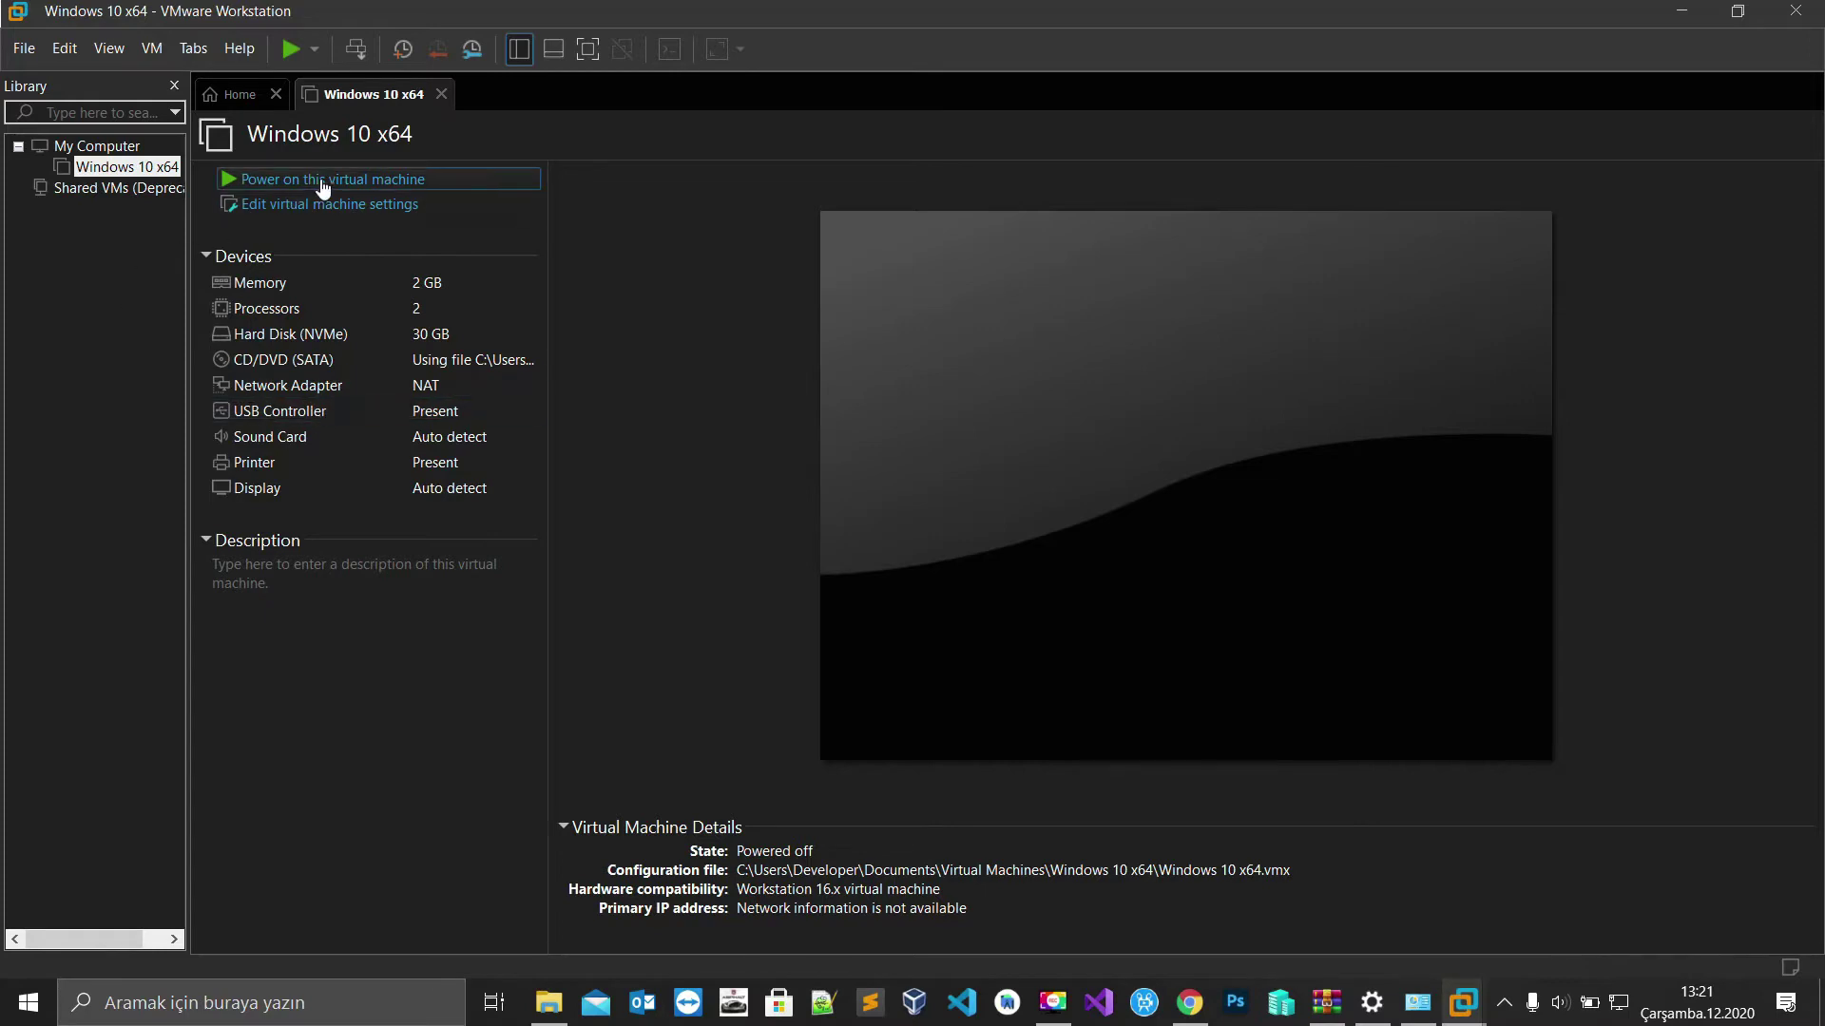
- Power on the Windows 10 x64 virtual machine and boot into Windows 10 Setup (64-bit)
click(390, 180)
click(1043, 419)
key(Return)
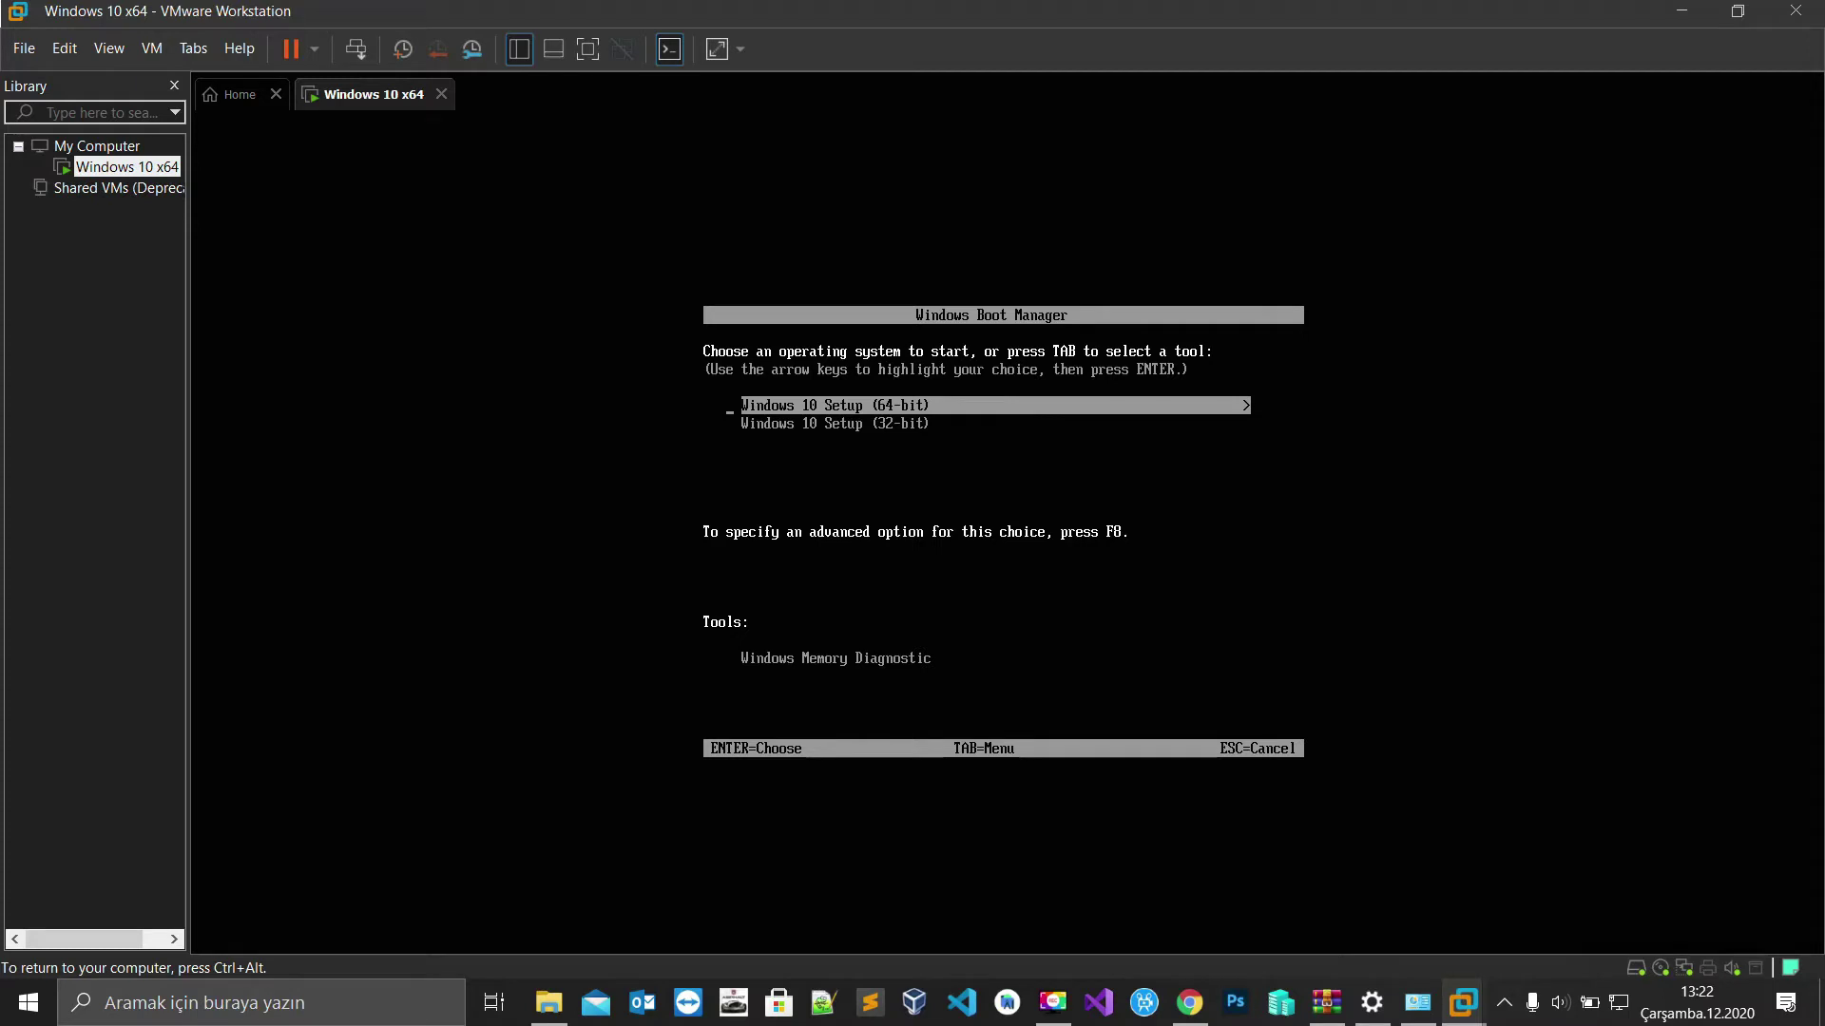
key(Return)
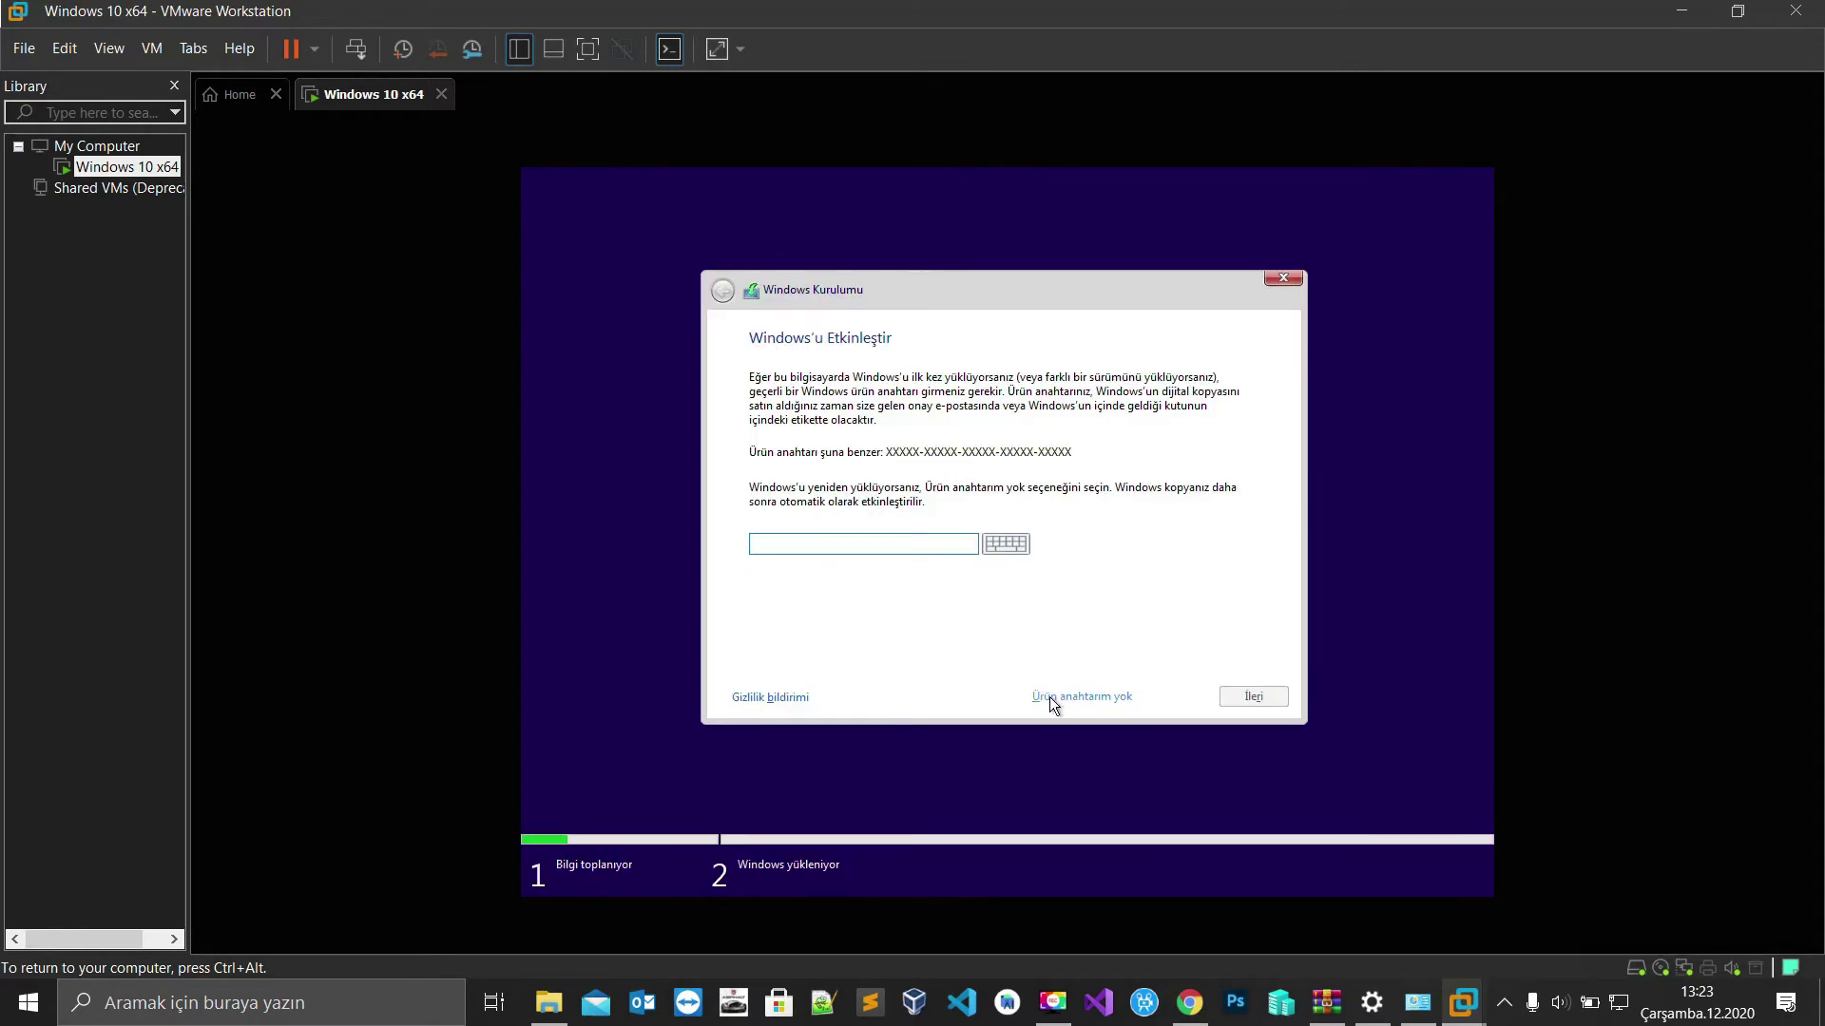
- Continue Windows setup without a product key and select the Windows 10 Pro edition for installation
click(1039, 694)
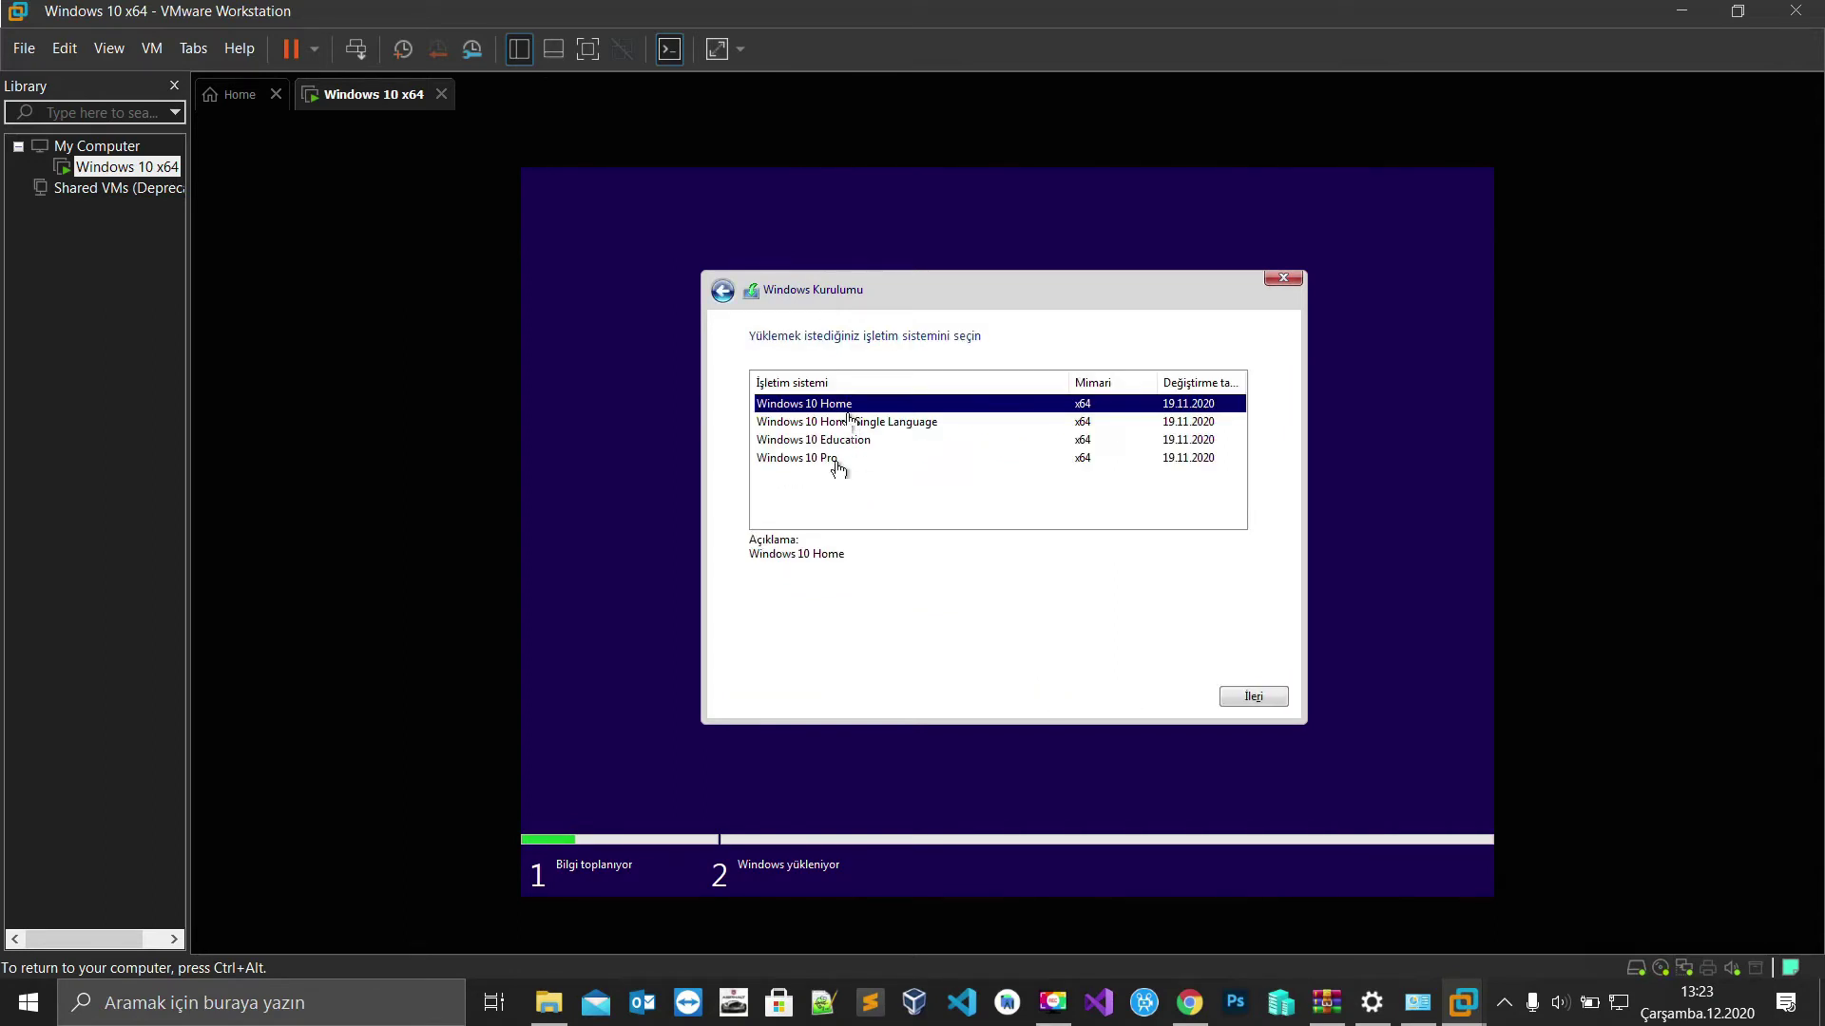
click(839, 460)
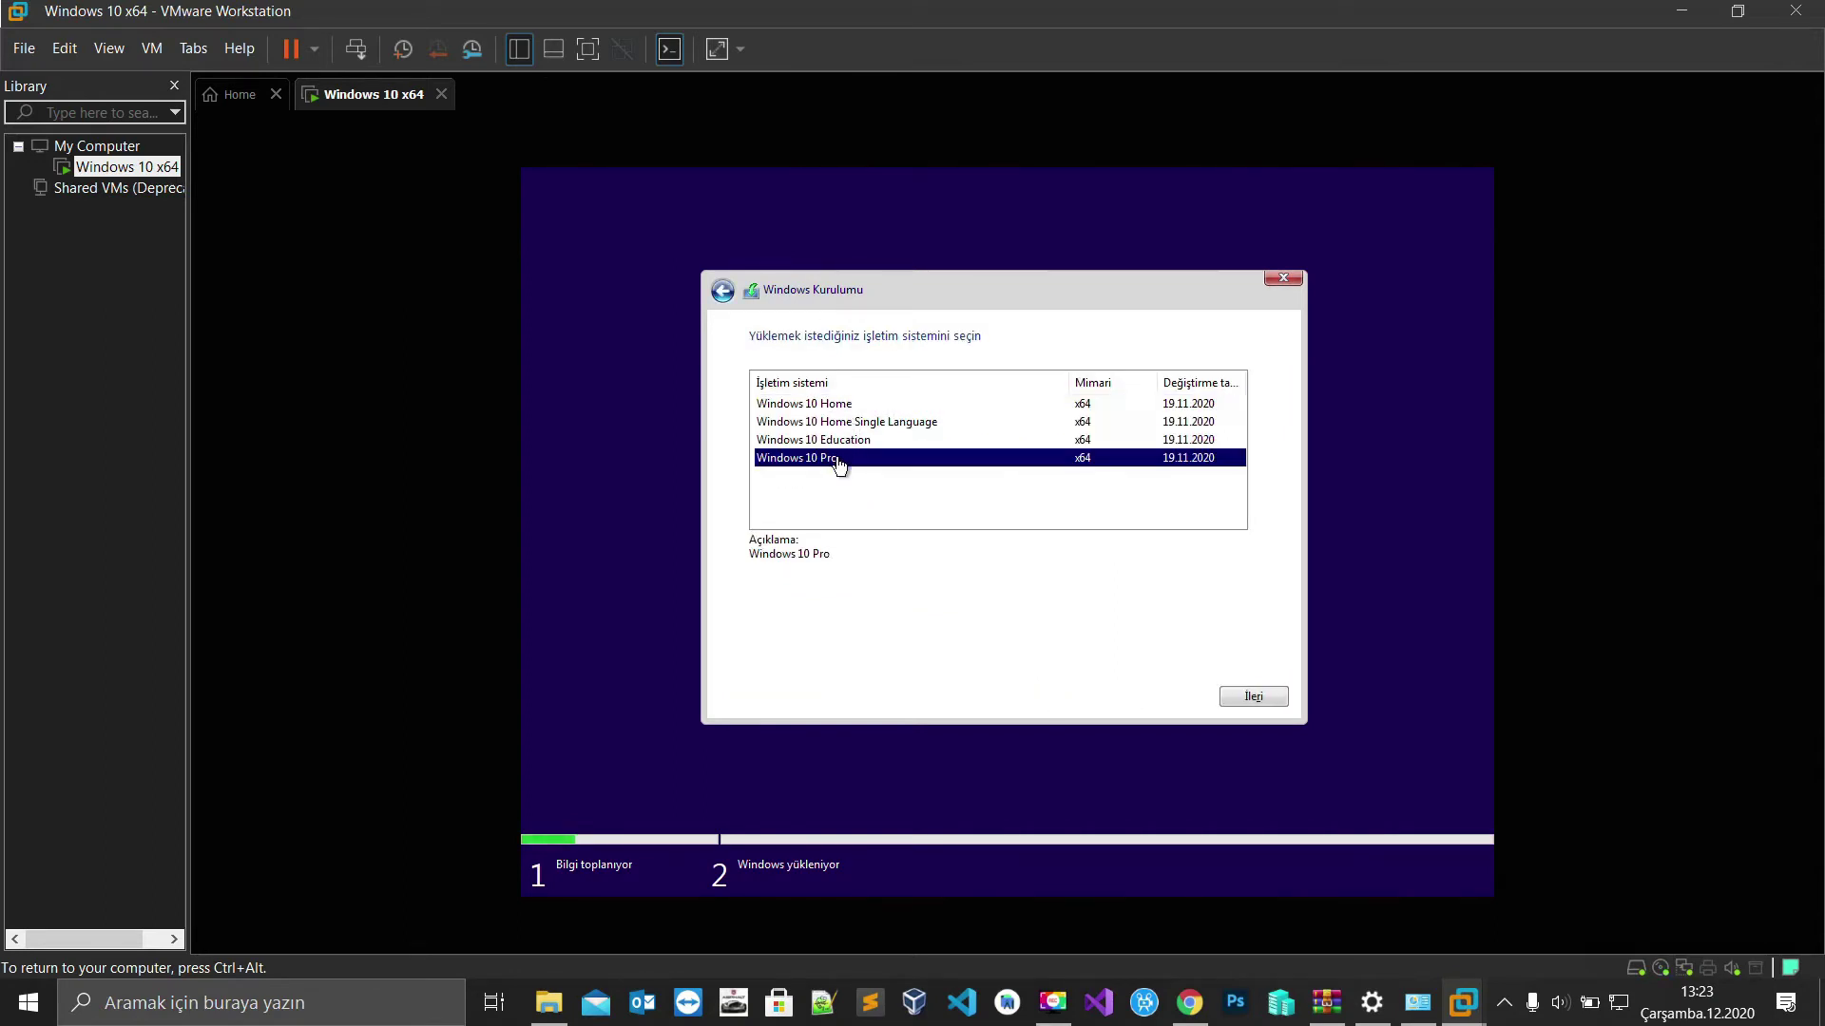
click(1260, 696)
- Accept the licence terms and start installing Windows on the unallocated 30 GB space of drive 0
click(840, 658)
click(628, 751)
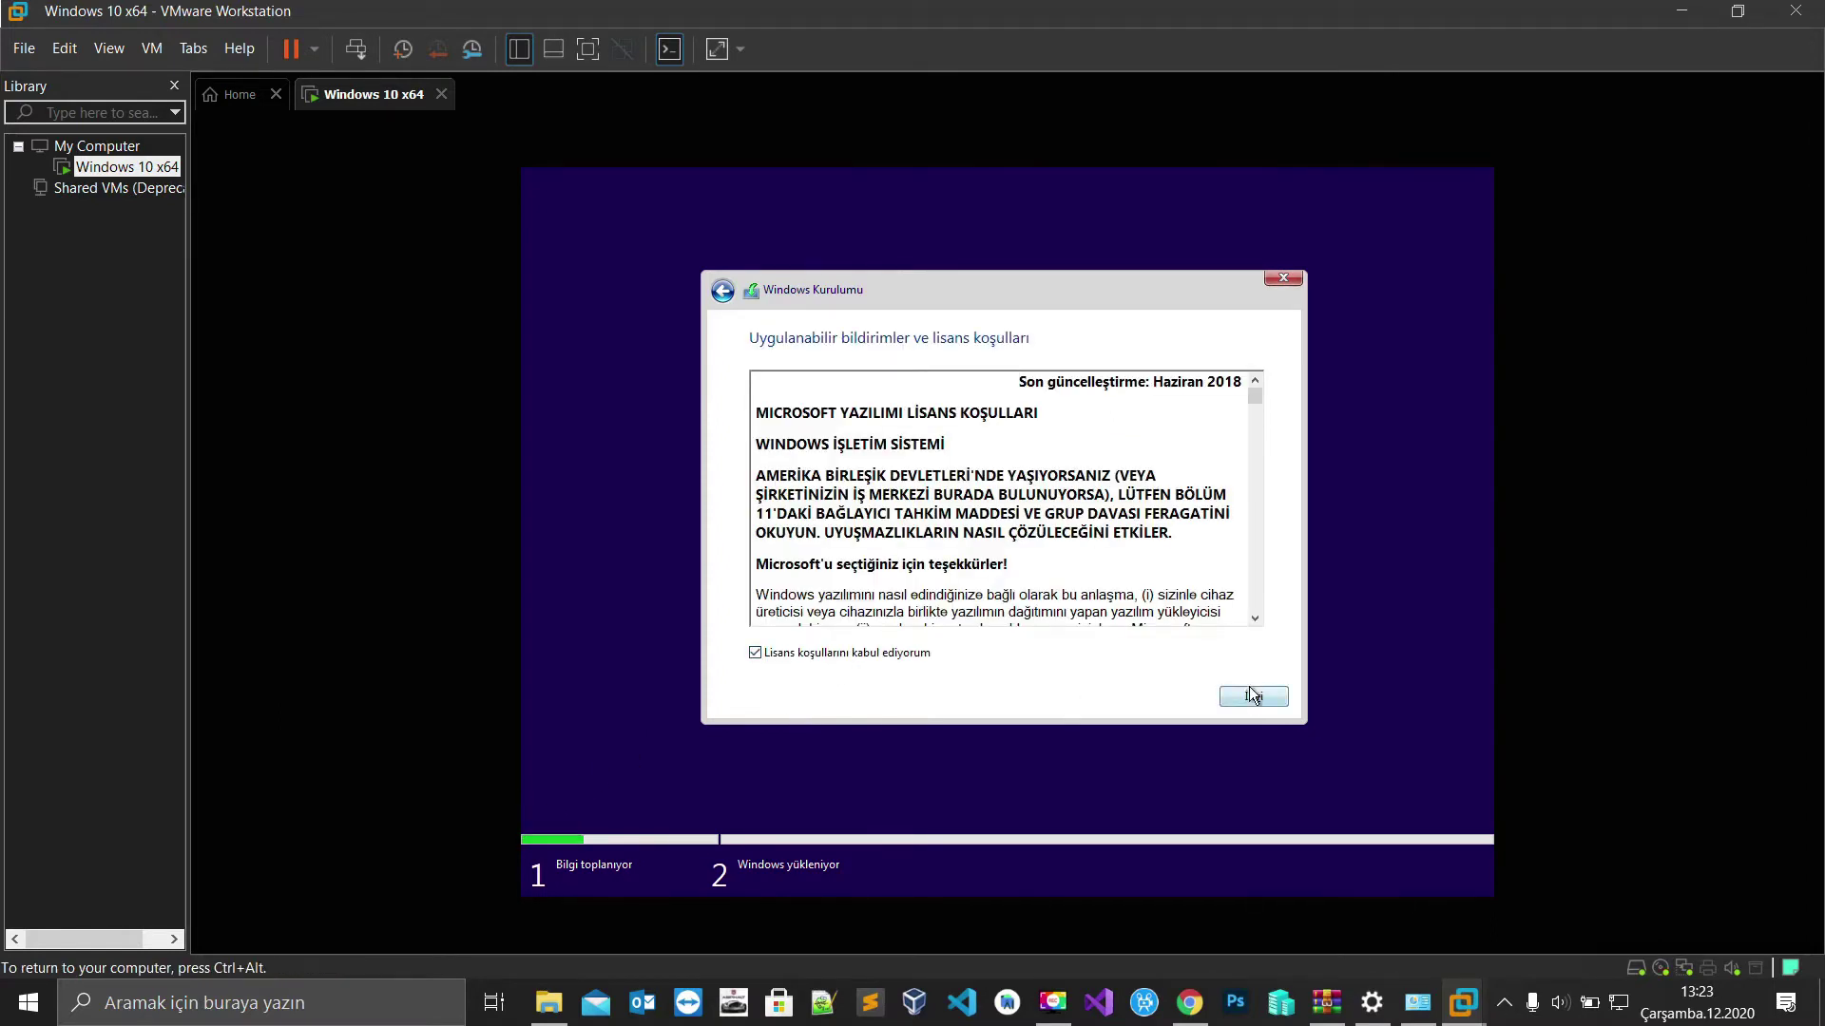
click(1253, 695)
click(875, 481)
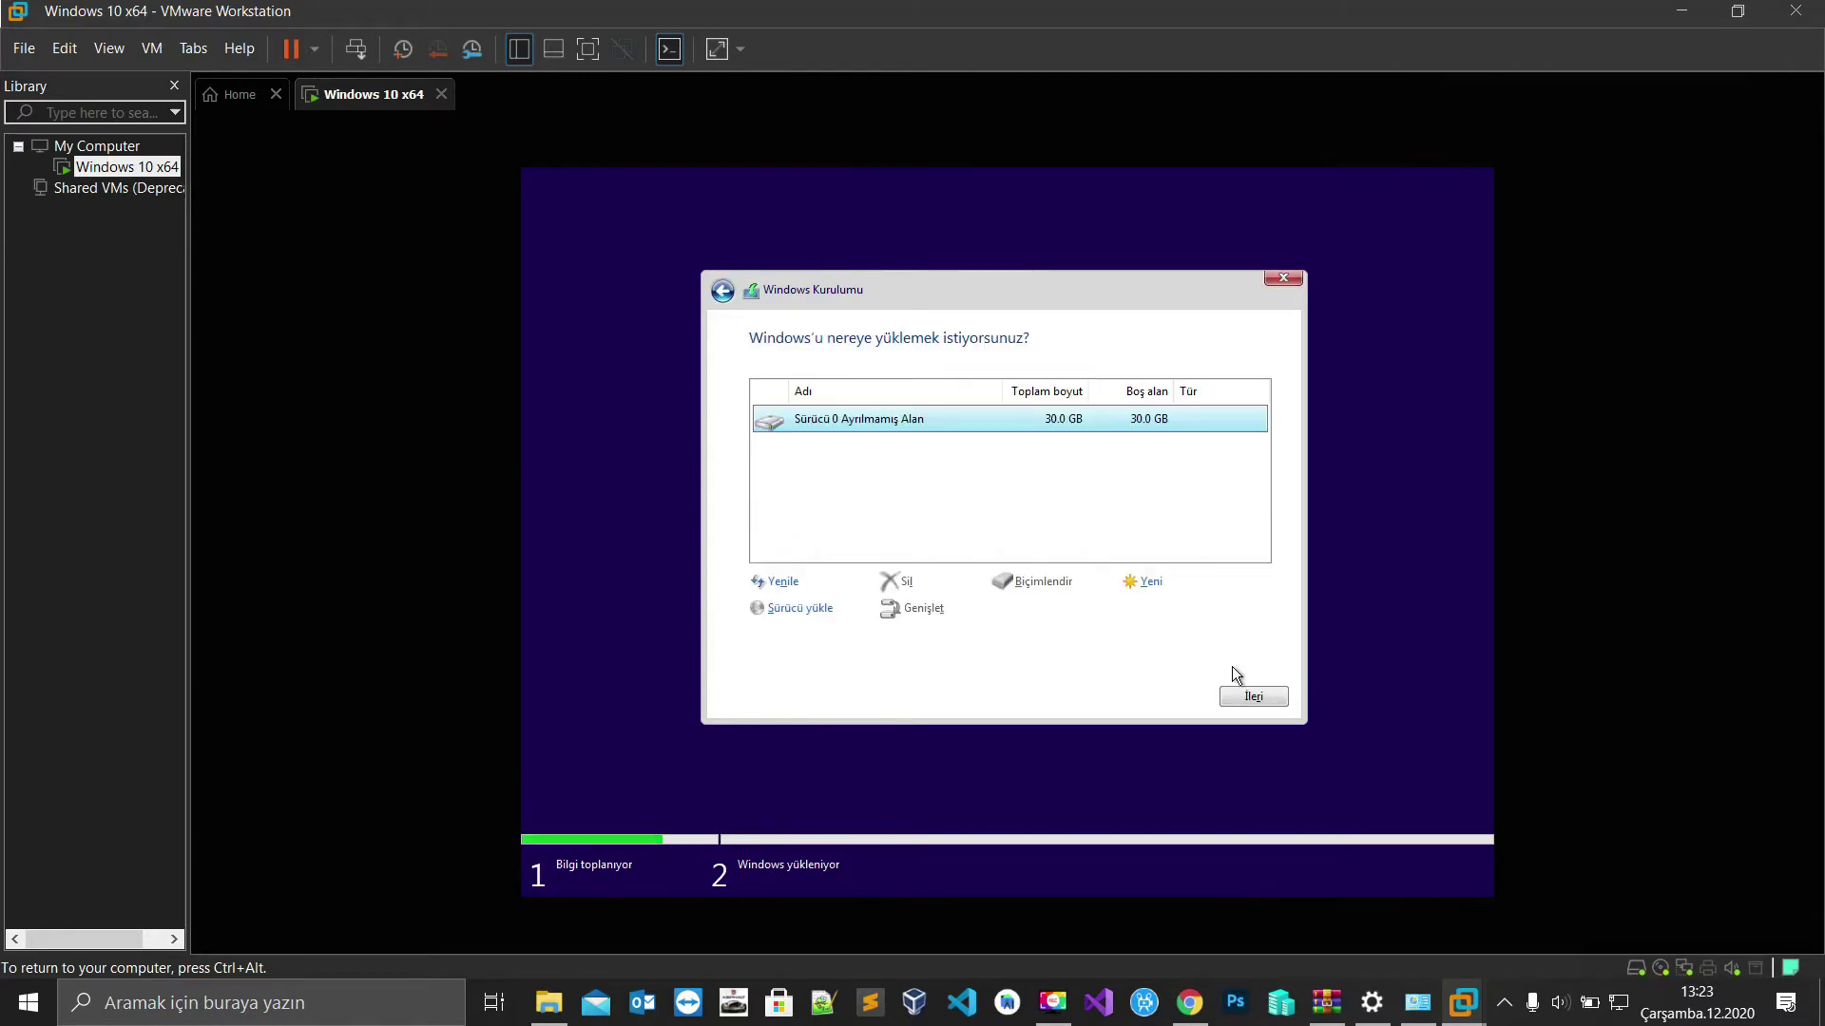
click(1253, 696)
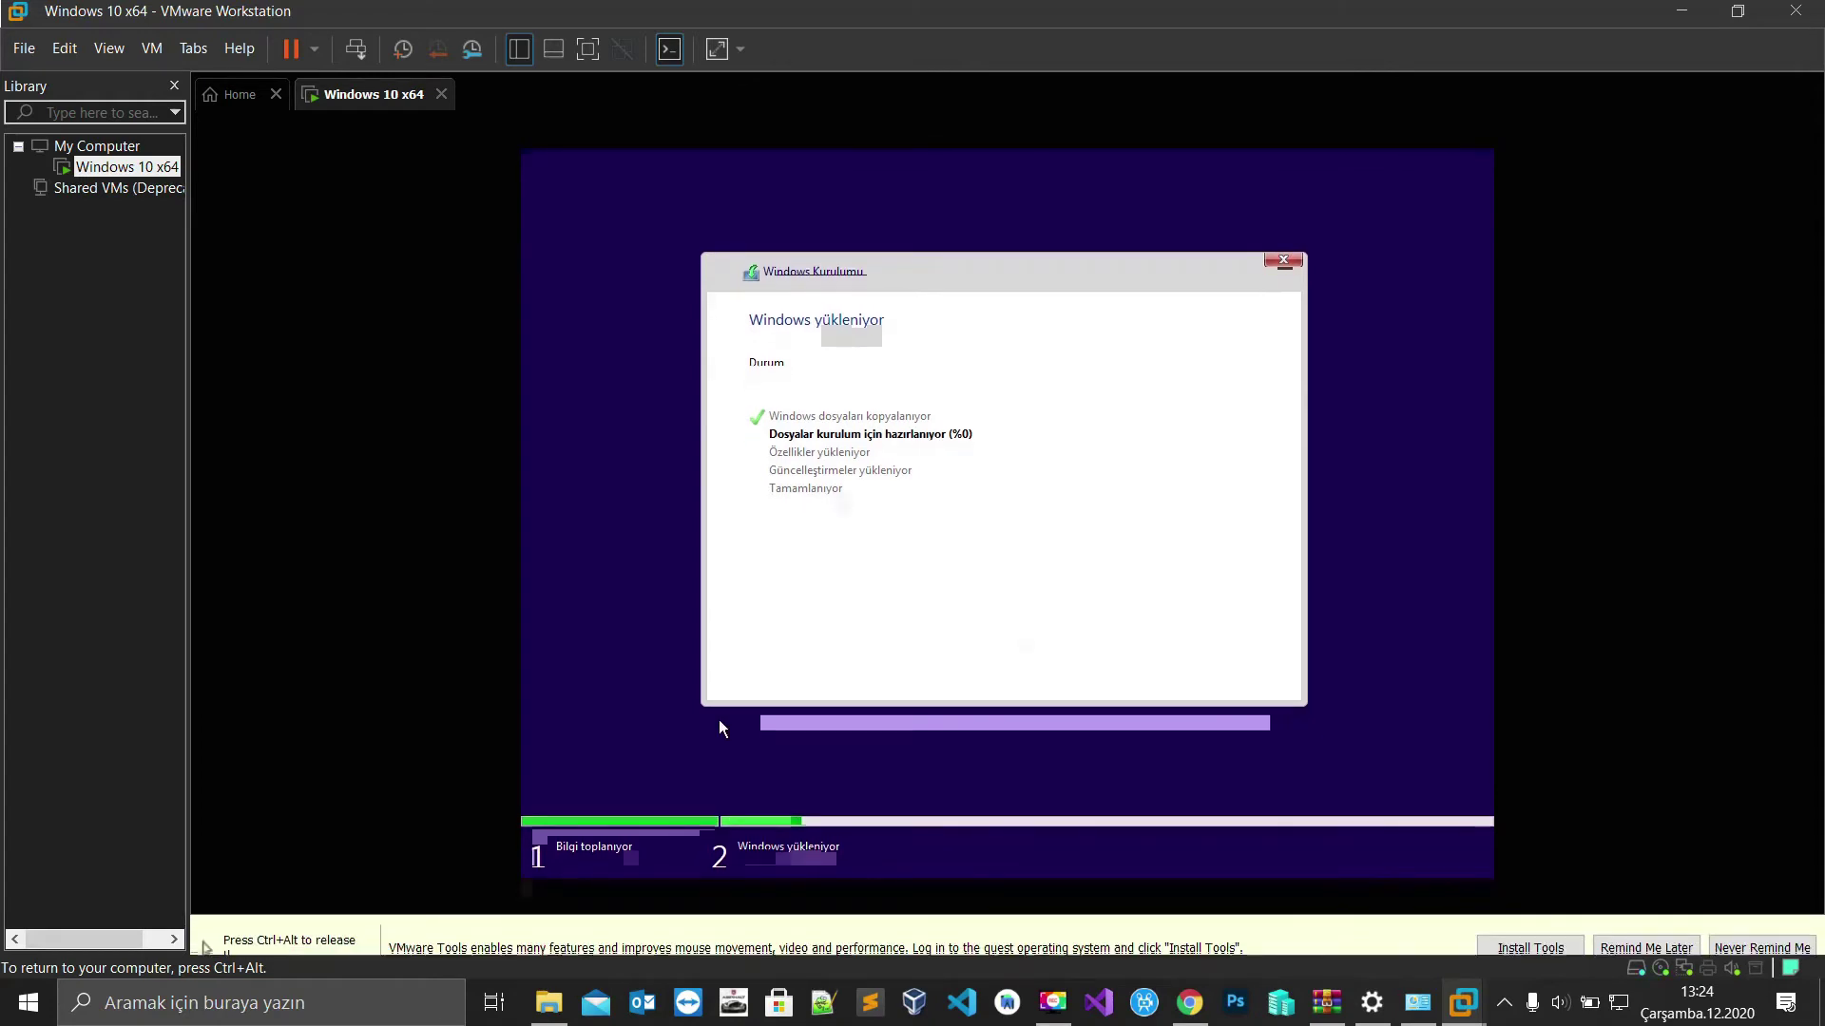
- Return control to the host computer and run ncpa.cpl to open its network connections
key(ctrl+alt)
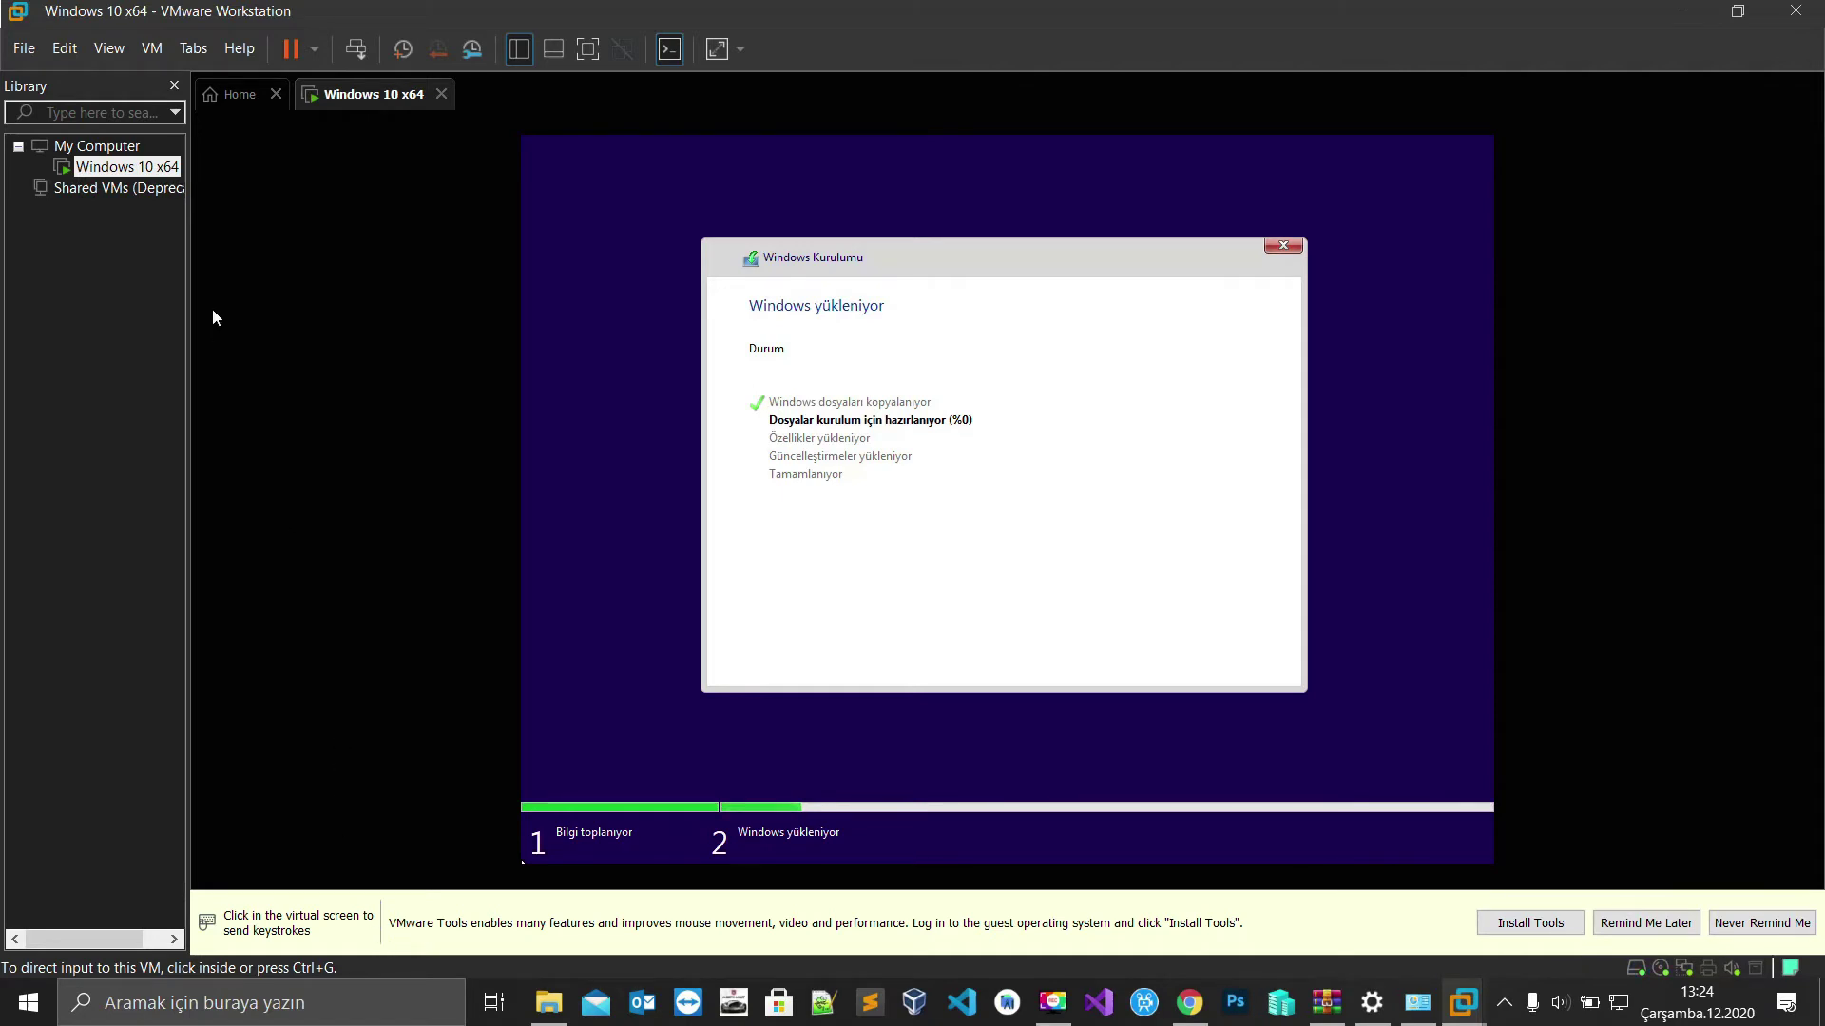
click(220, 1006)
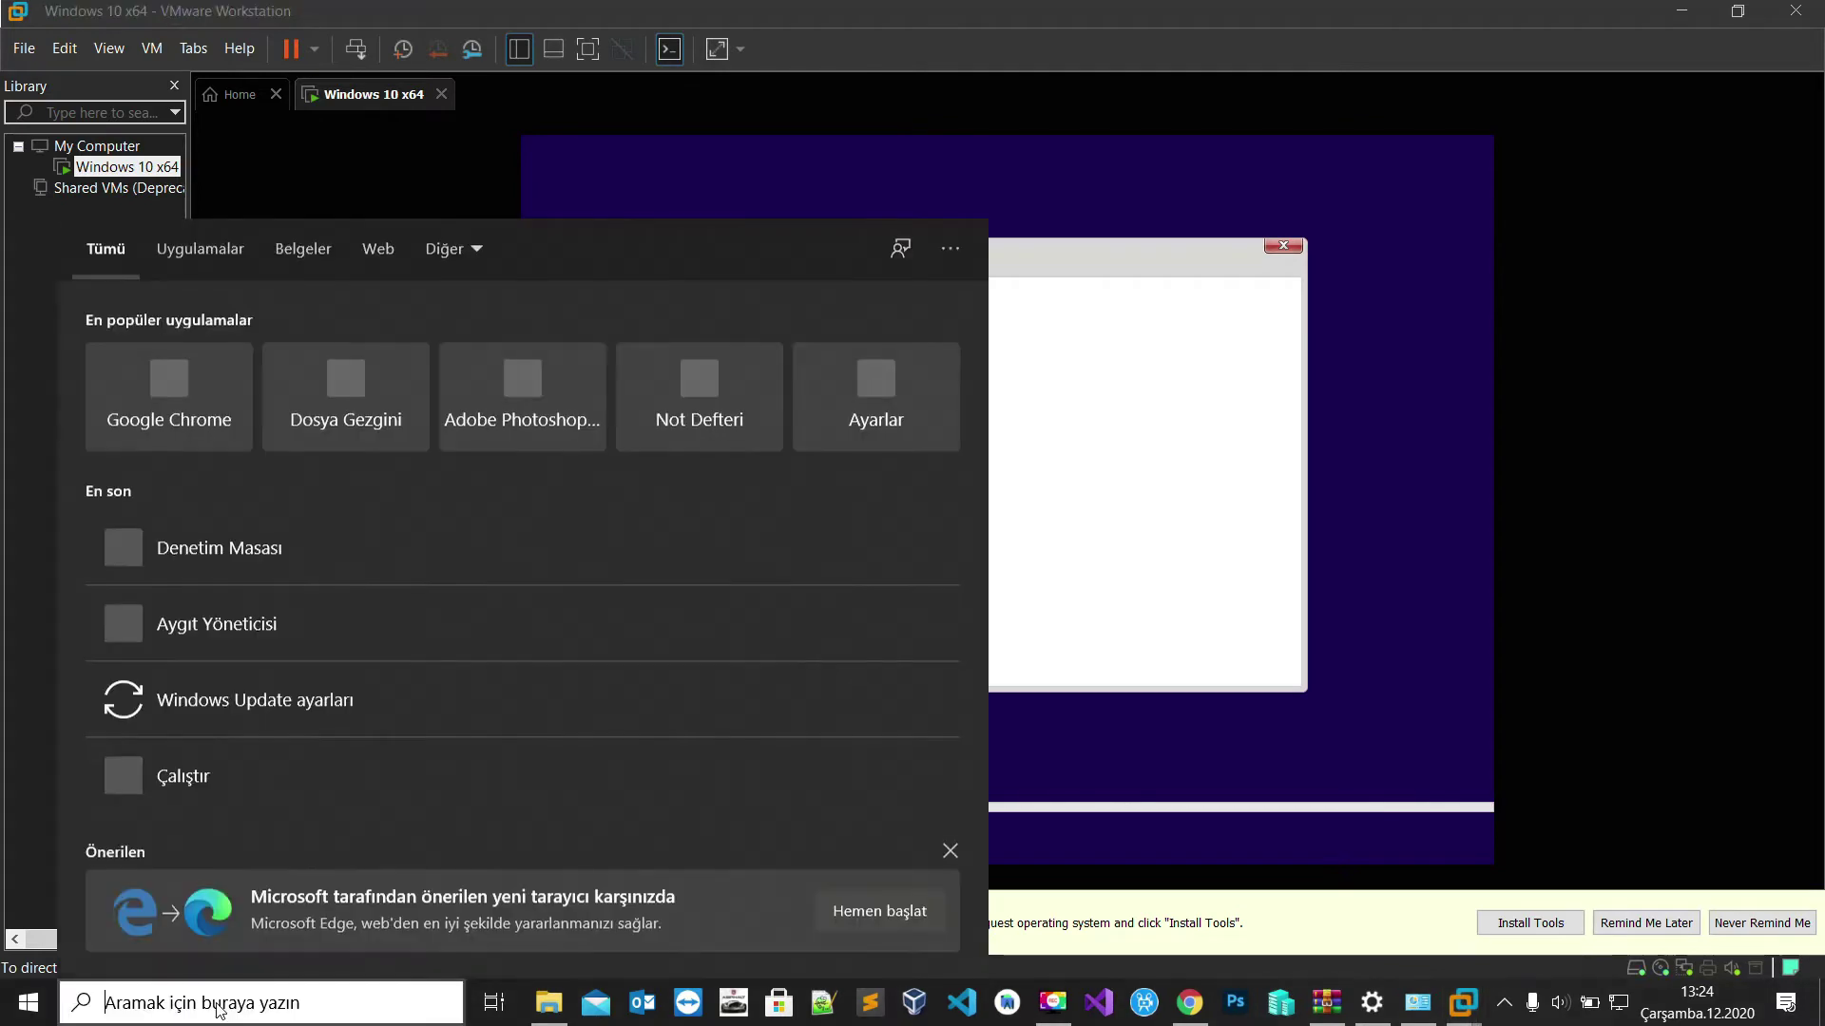
text(çalıştır)
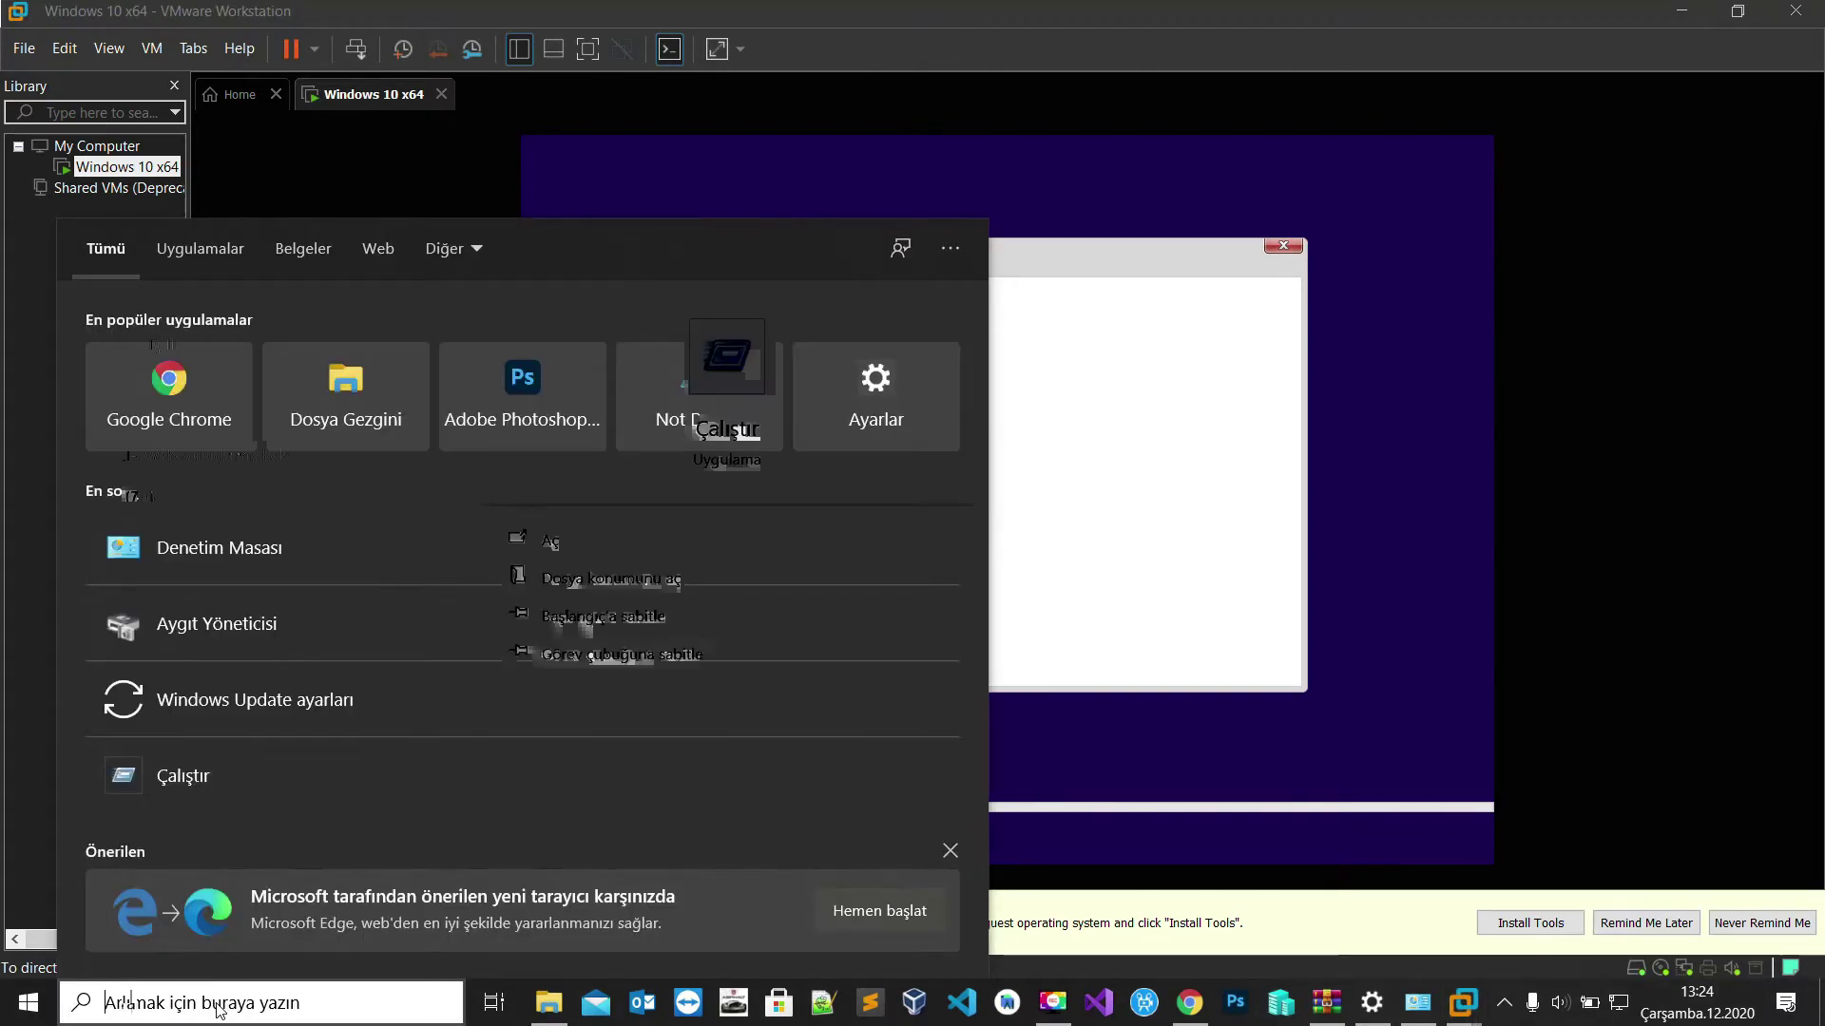
key(Return)
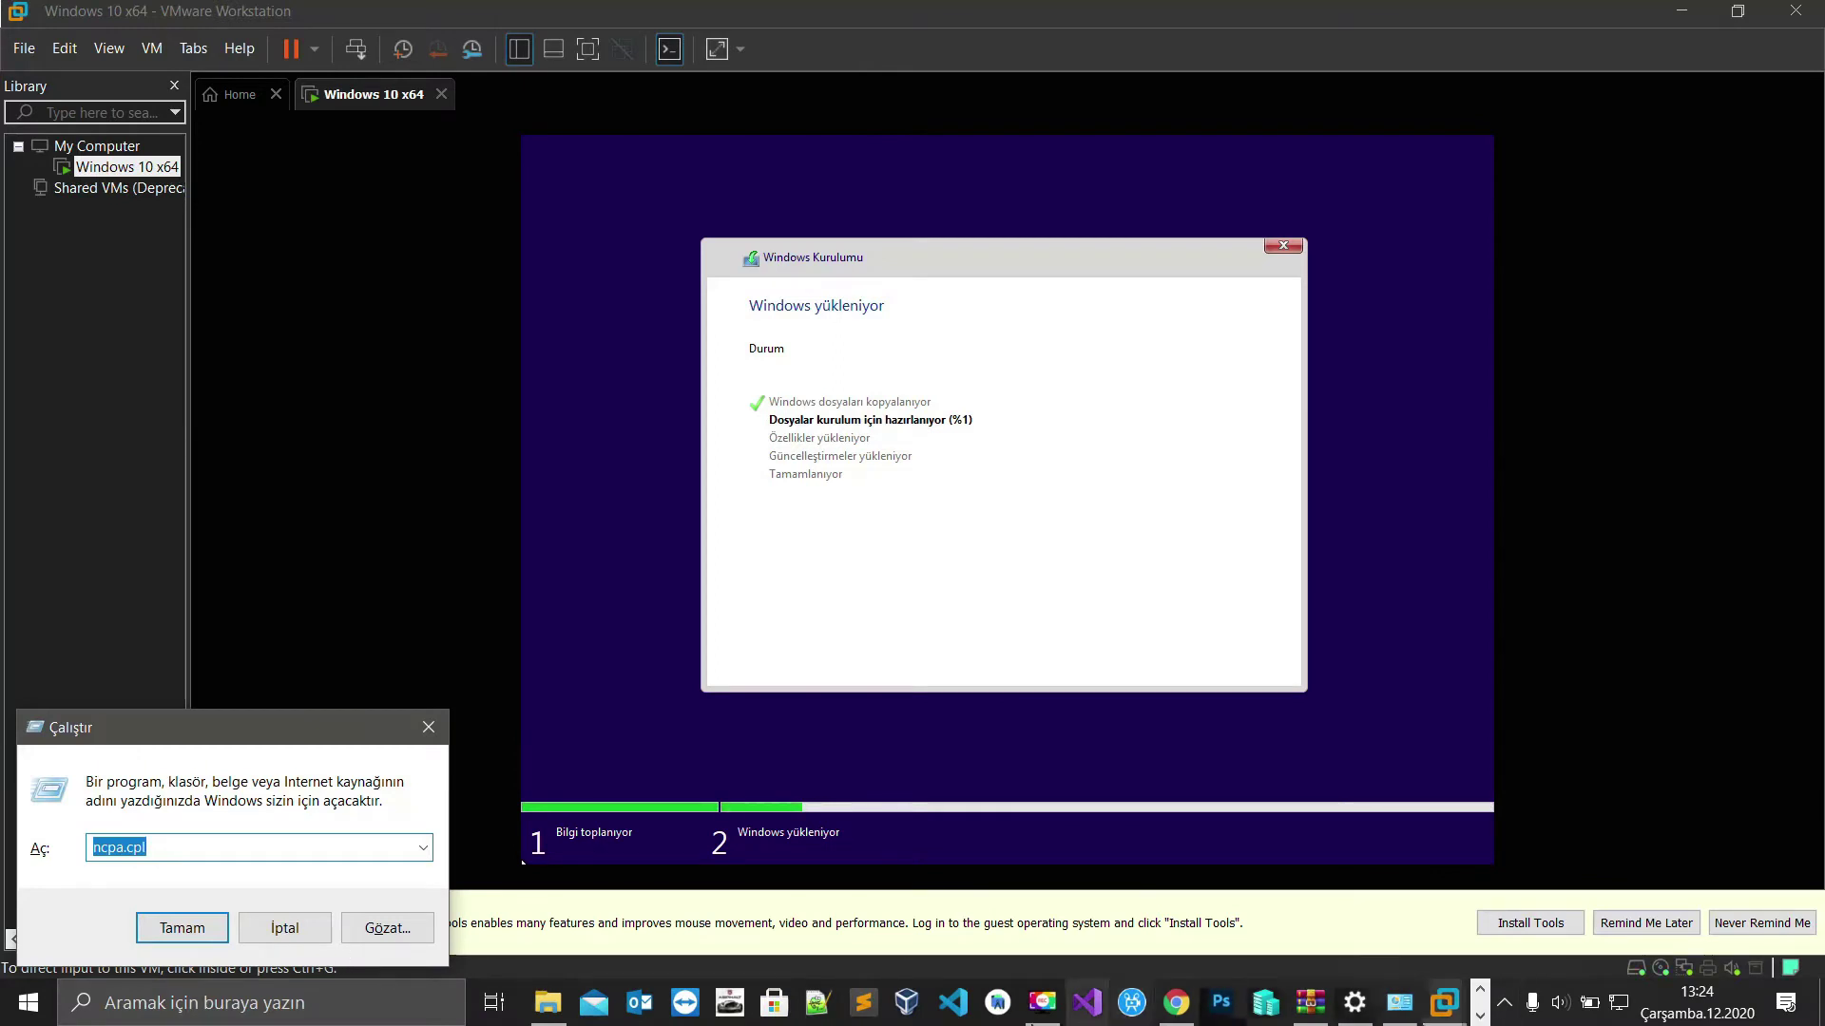
click(428, 727)
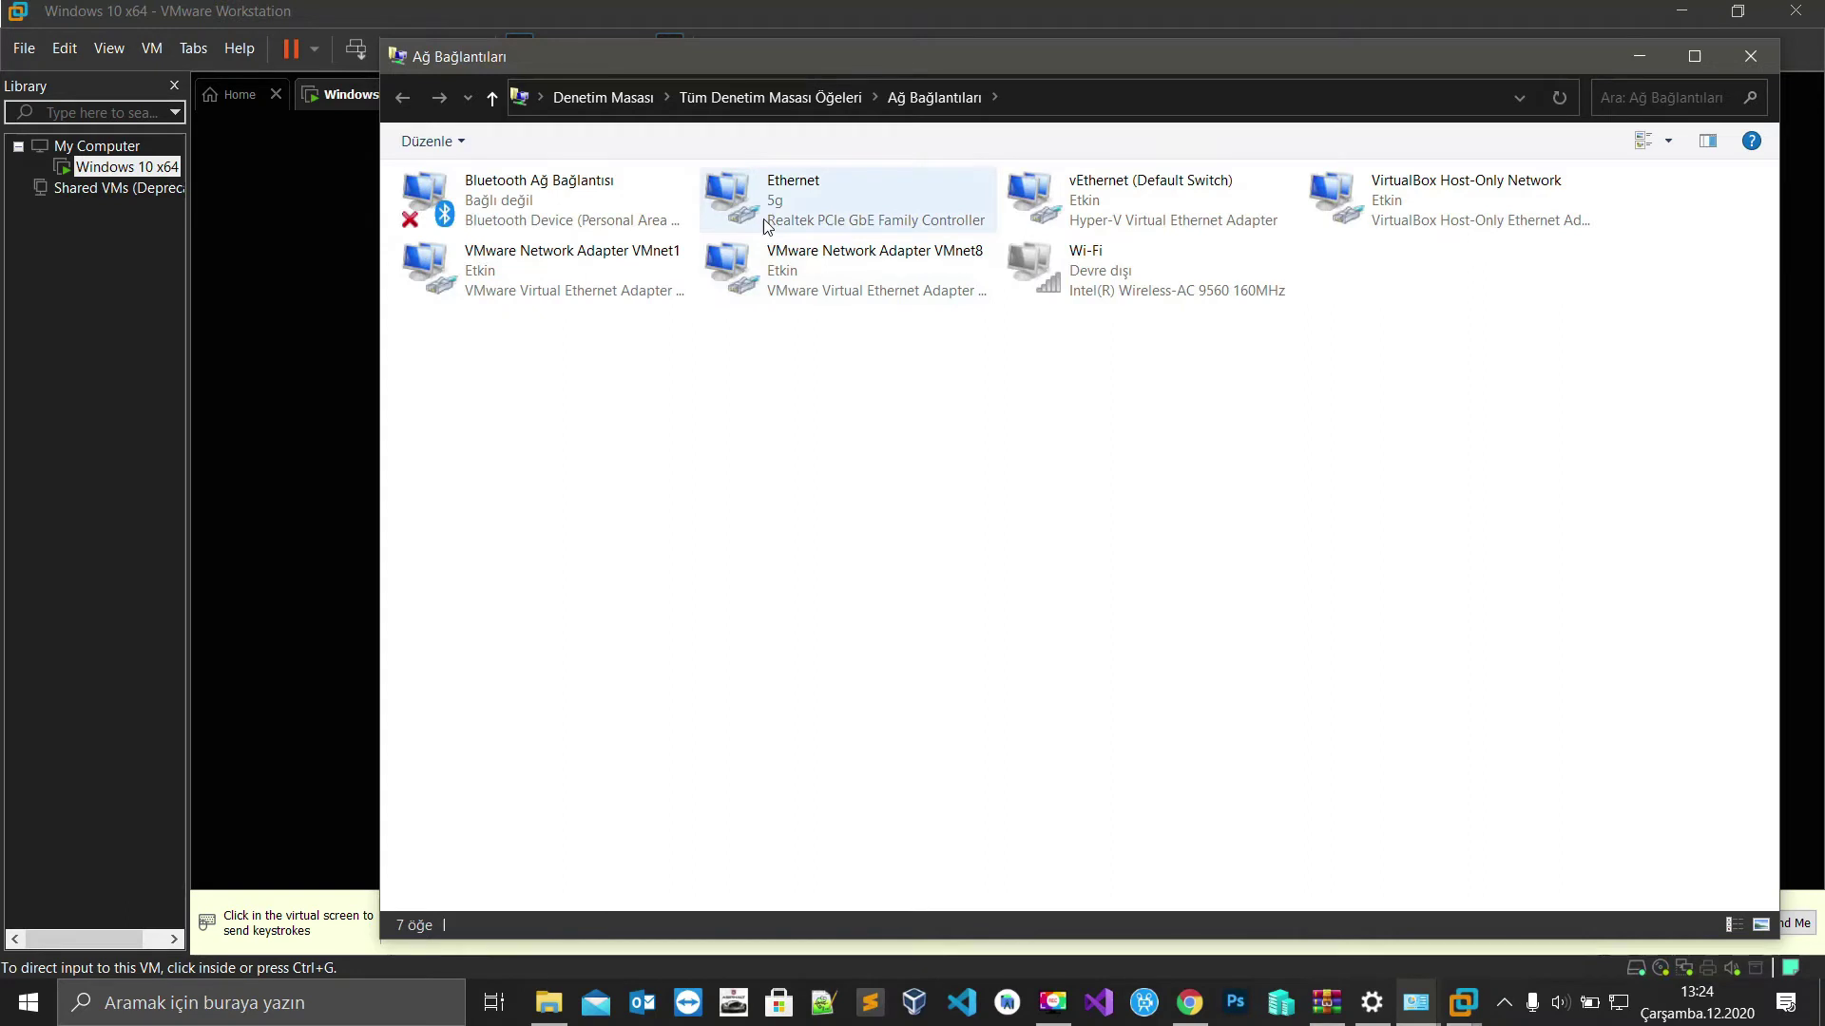
- Disable the host's Ethernet adapter and enable it again
right_click(767, 224)
click(835, 234)
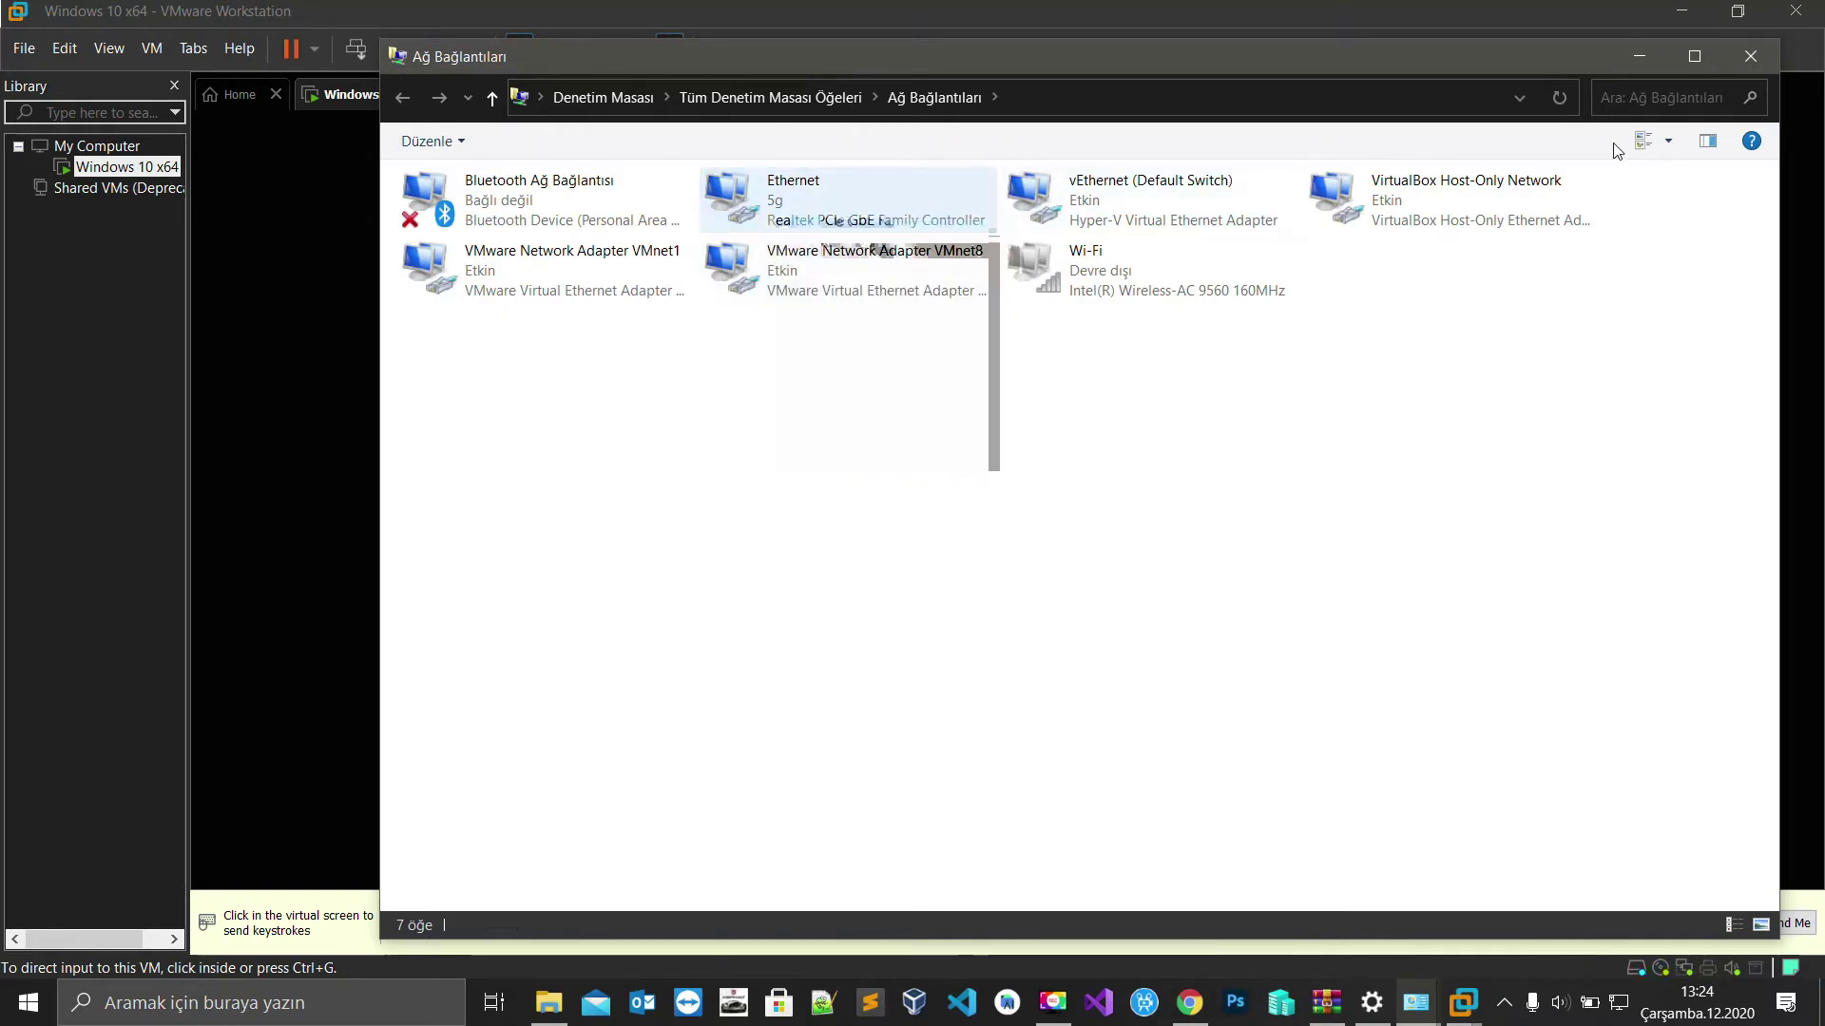
click(809, 203)
right_click(809, 204)
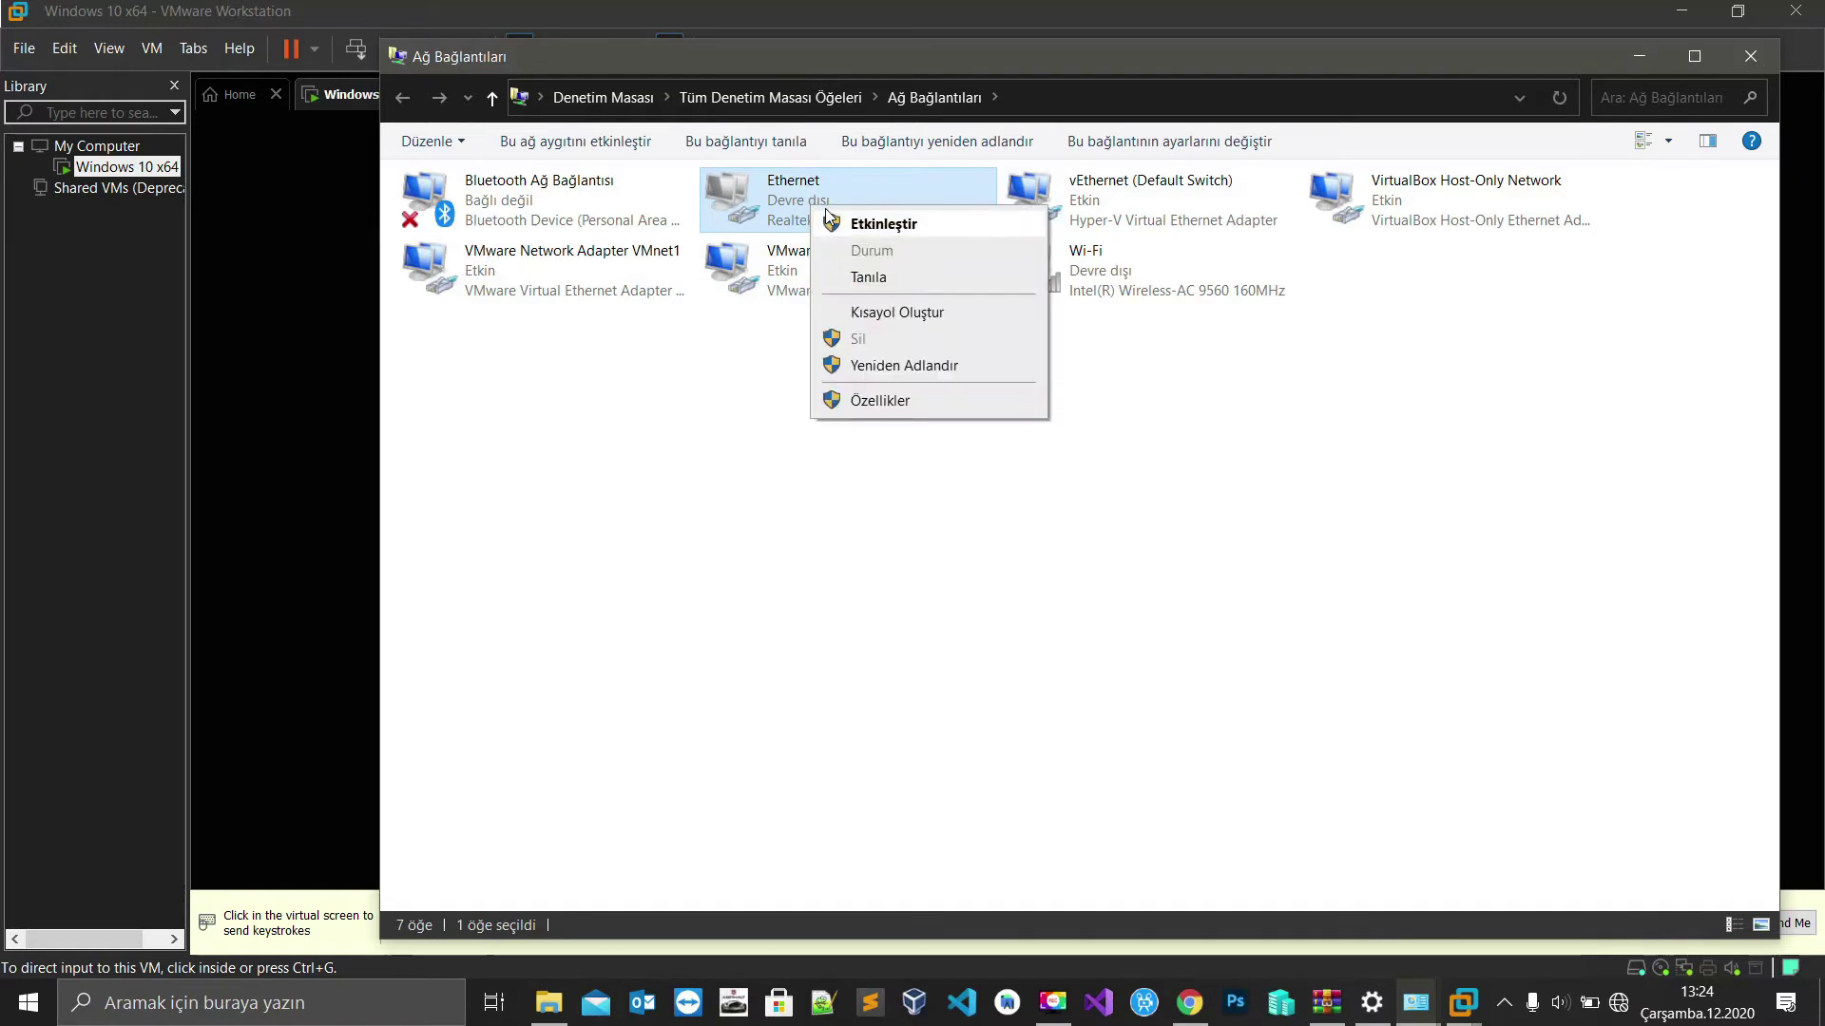
click(827, 217)
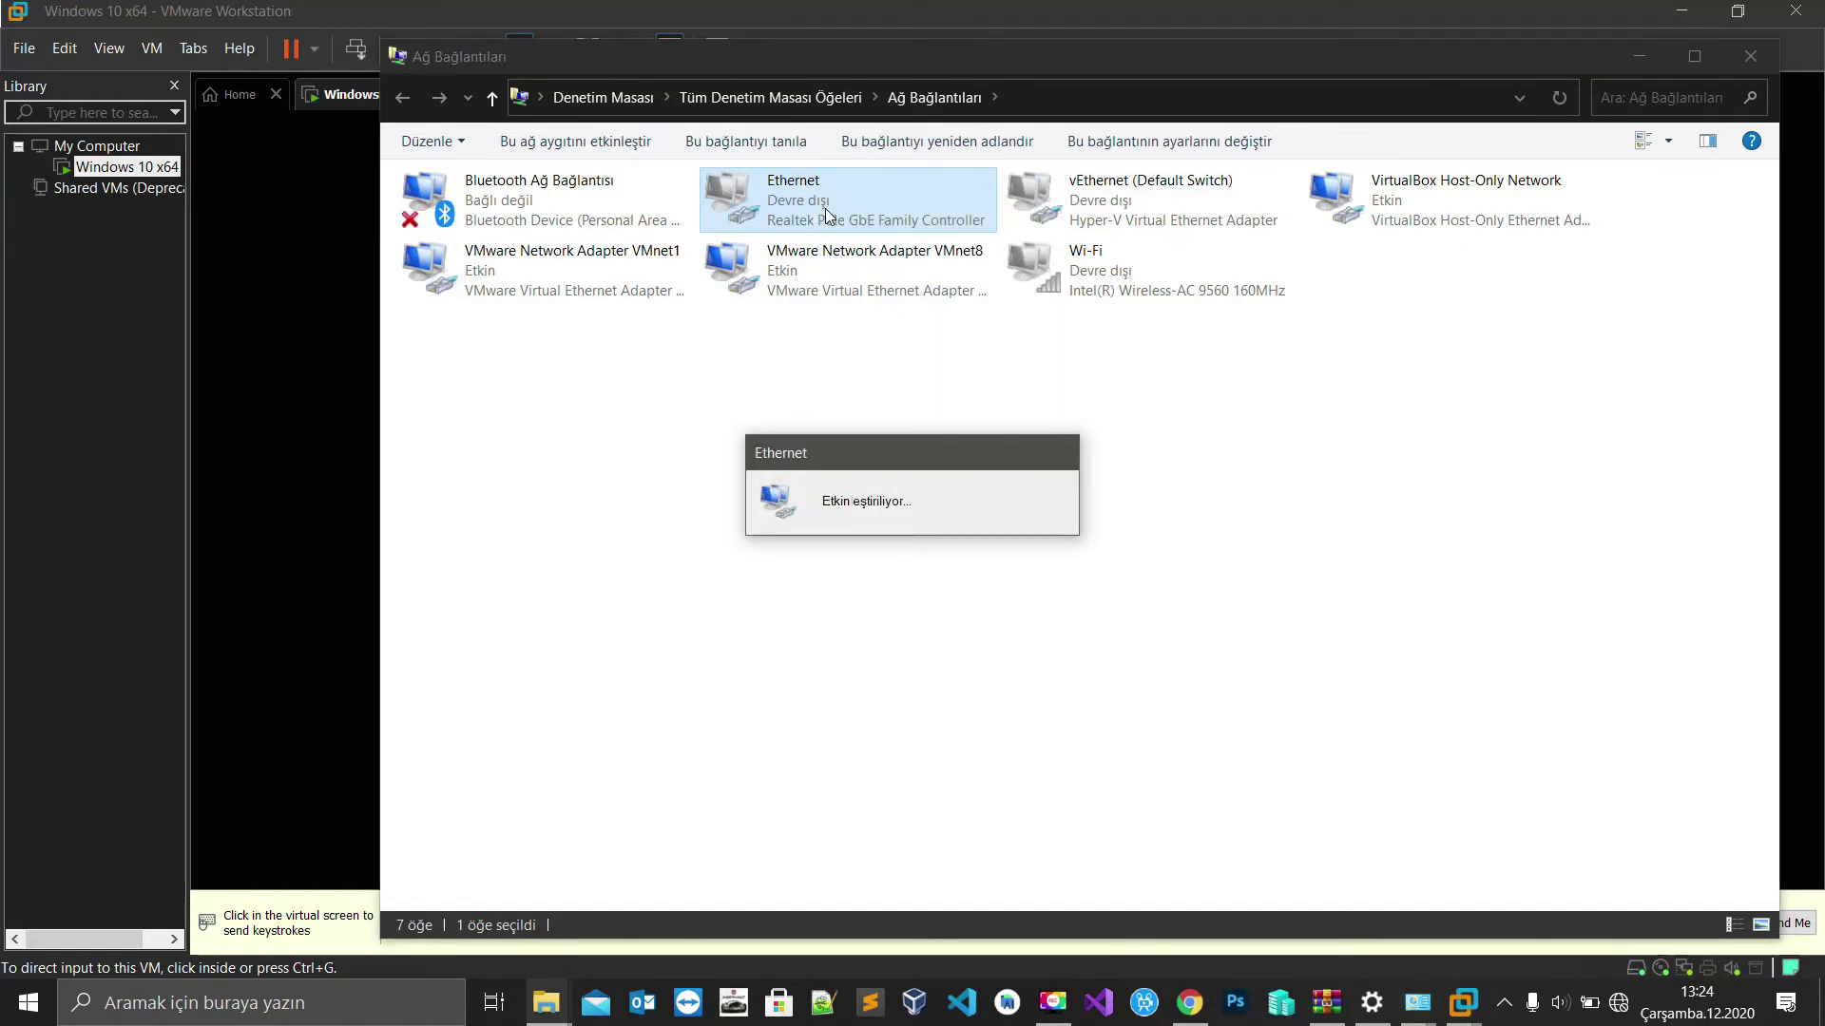
- Disable the host's Ethernet adapter and close the network connections window
right_click(798, 204)
click(852, 222)
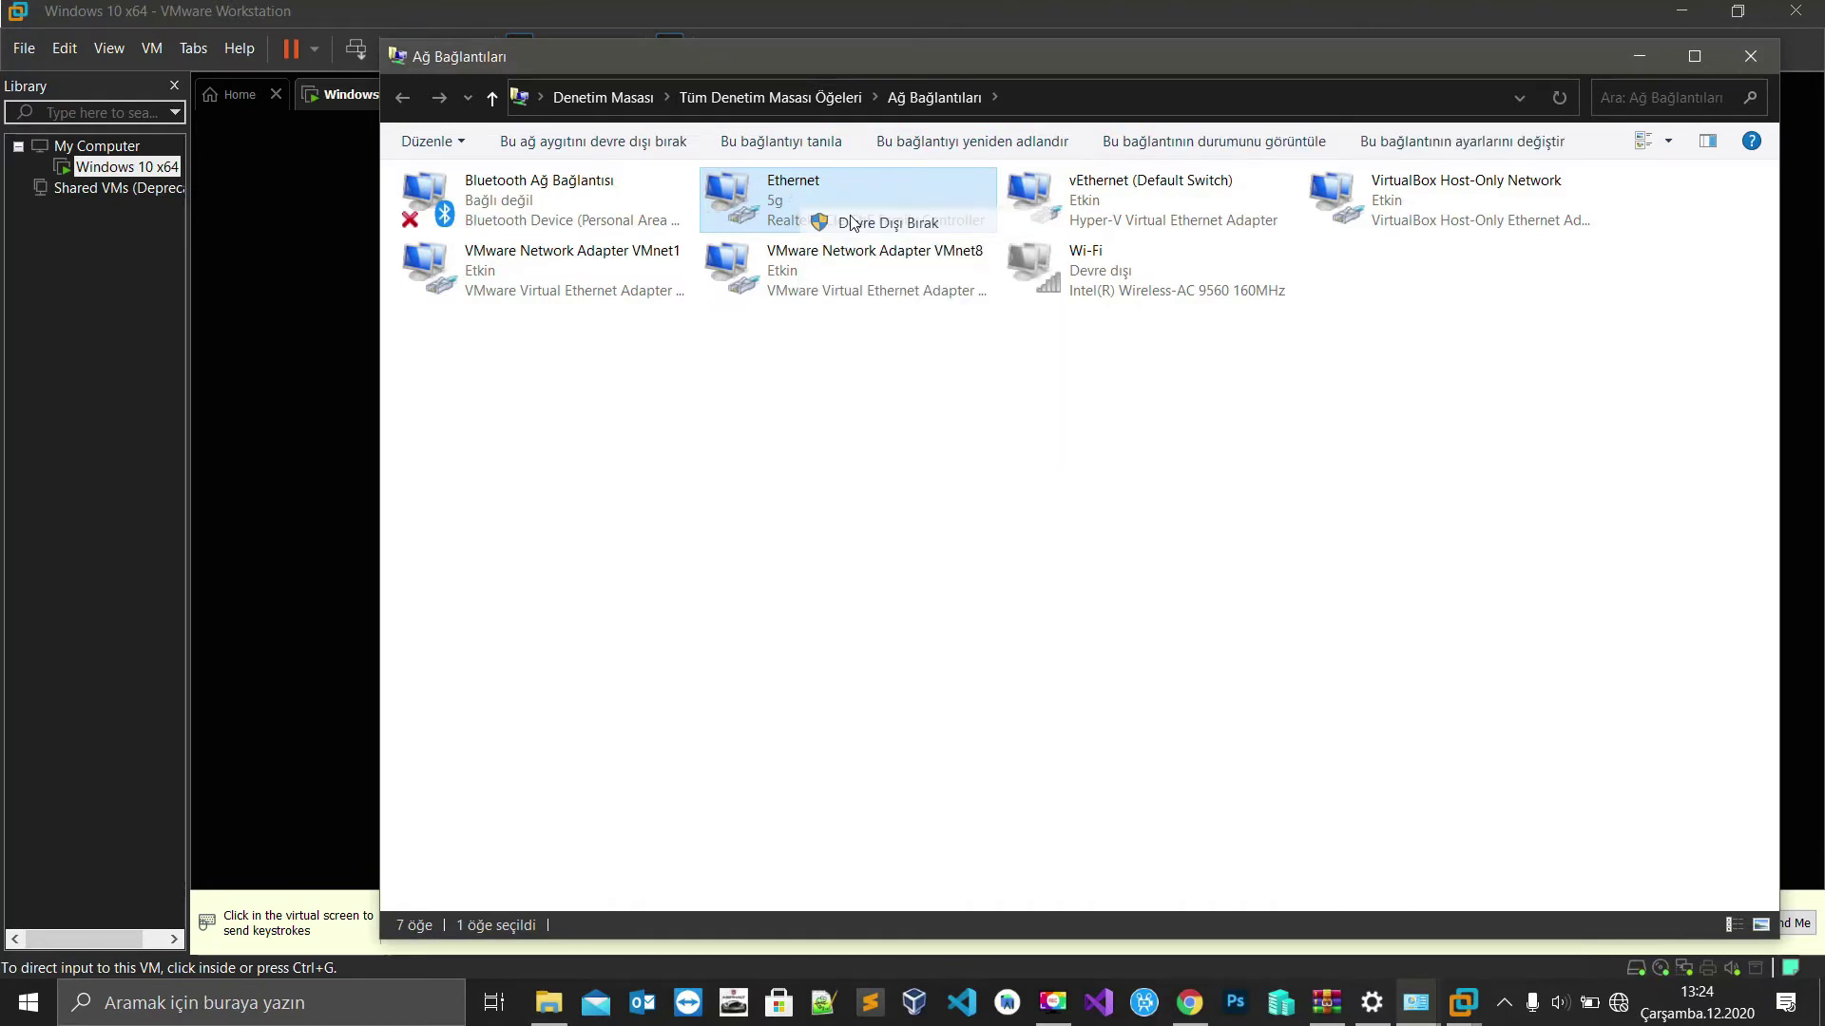
right_click(1094, 261)
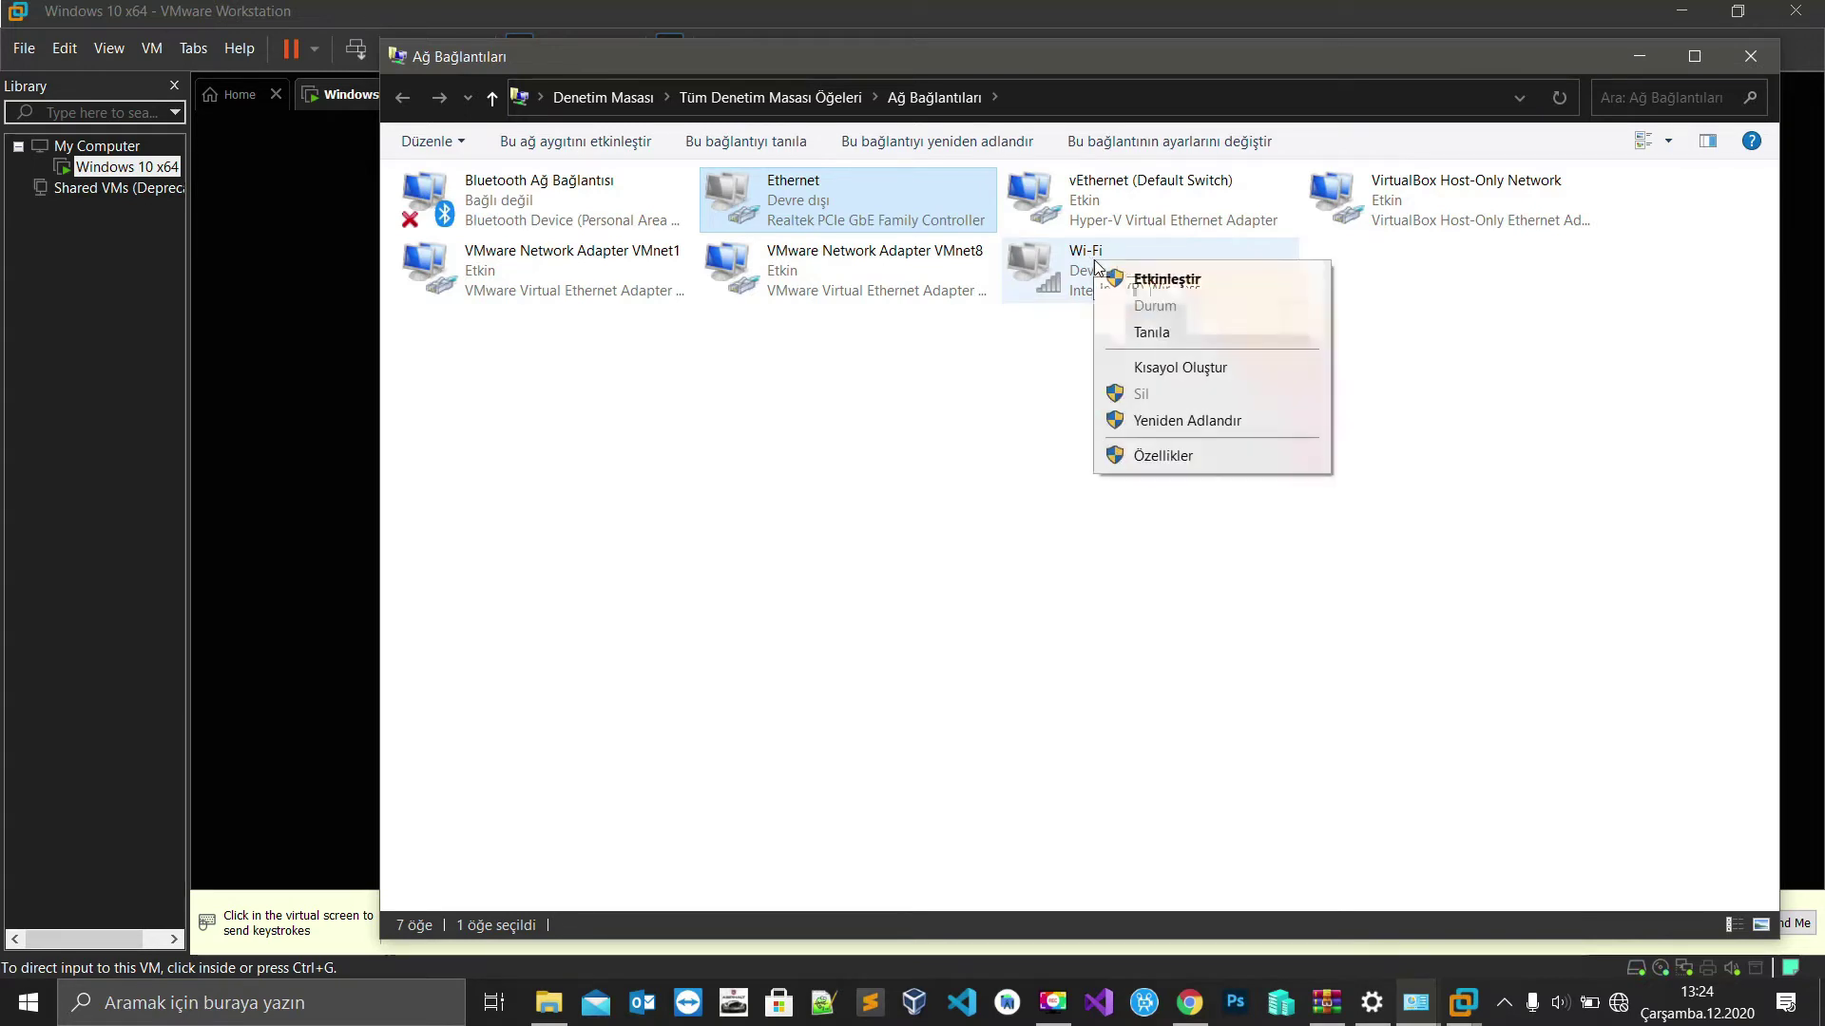
click(1748, 56)
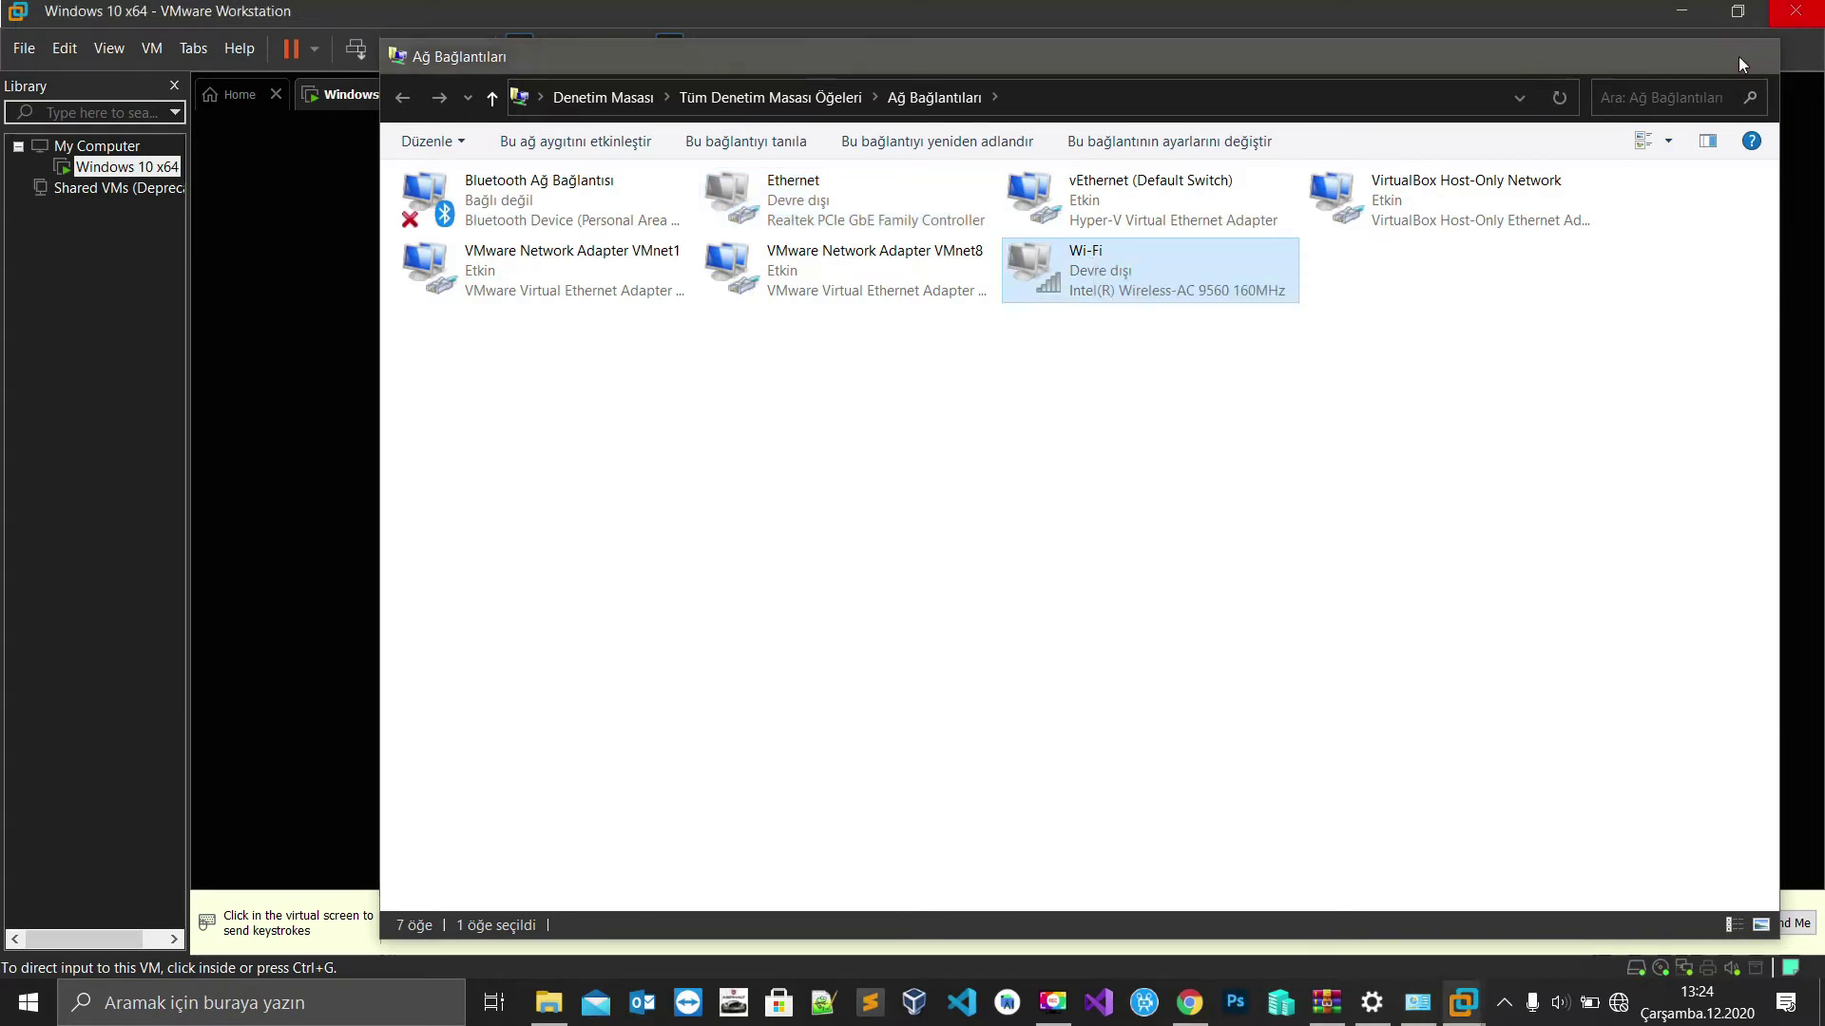
click(1748, 56)
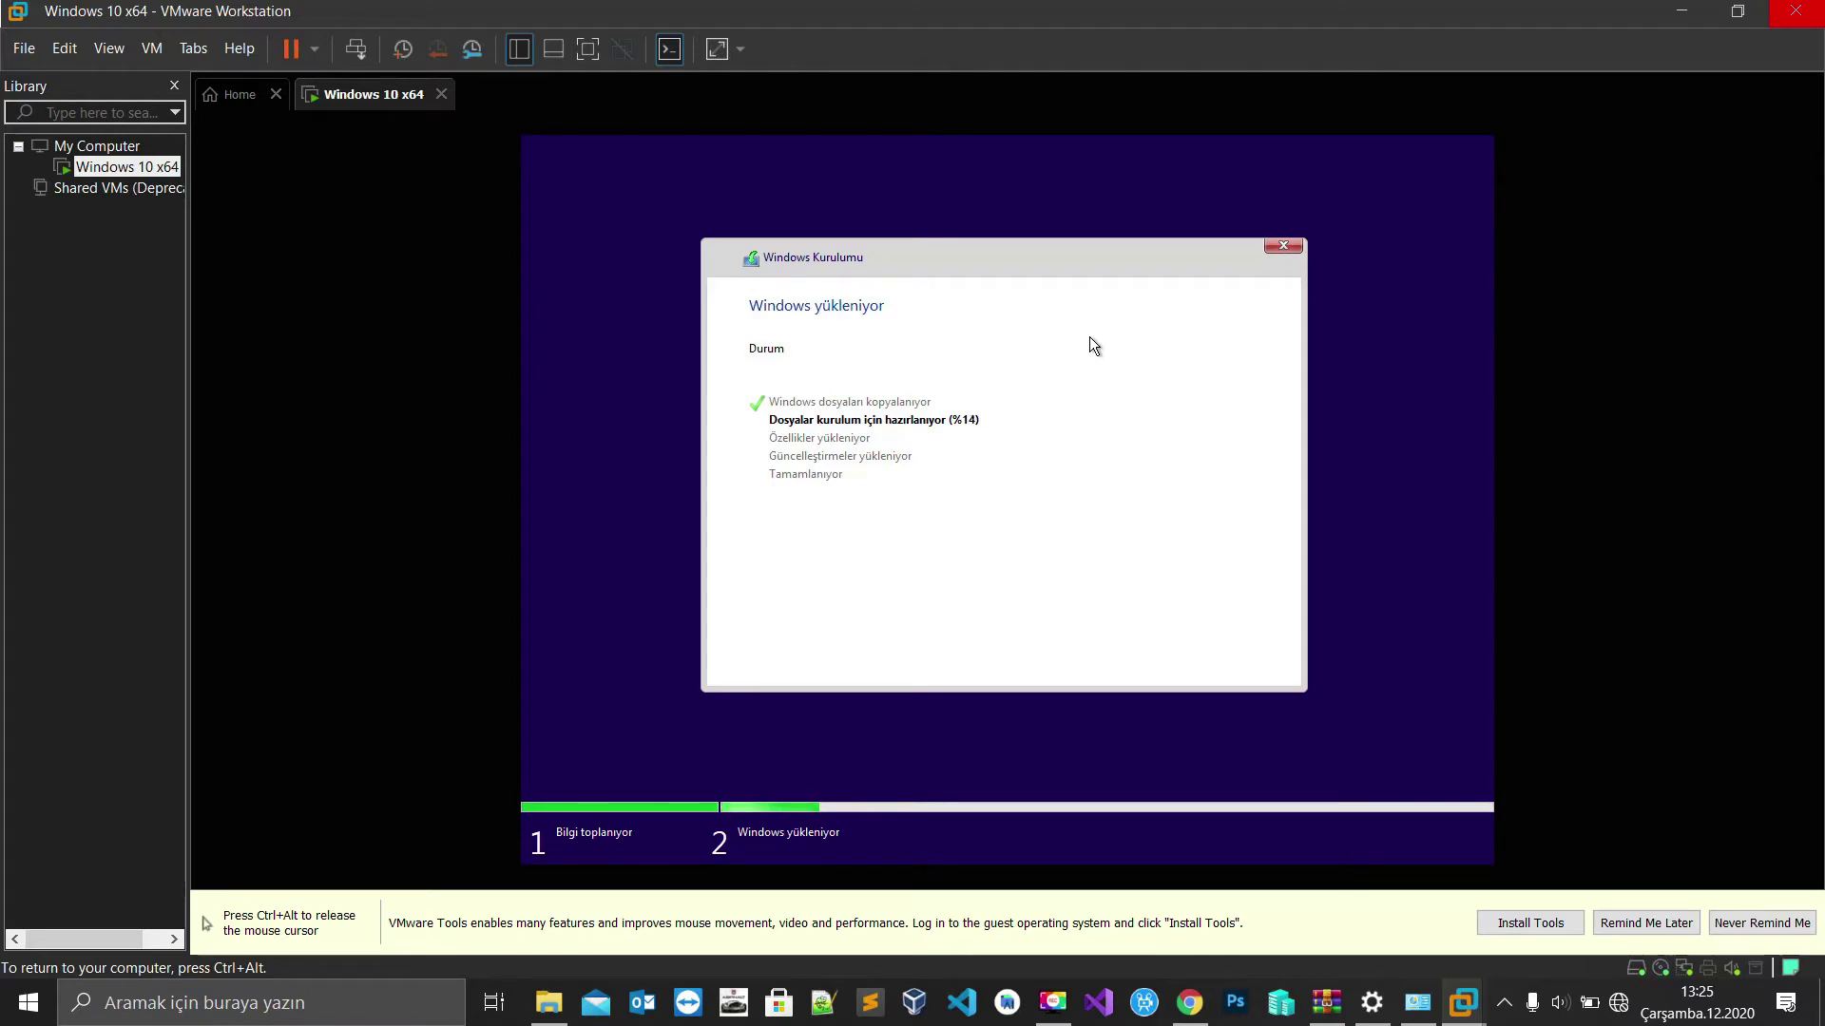
key(ctrl+alt)
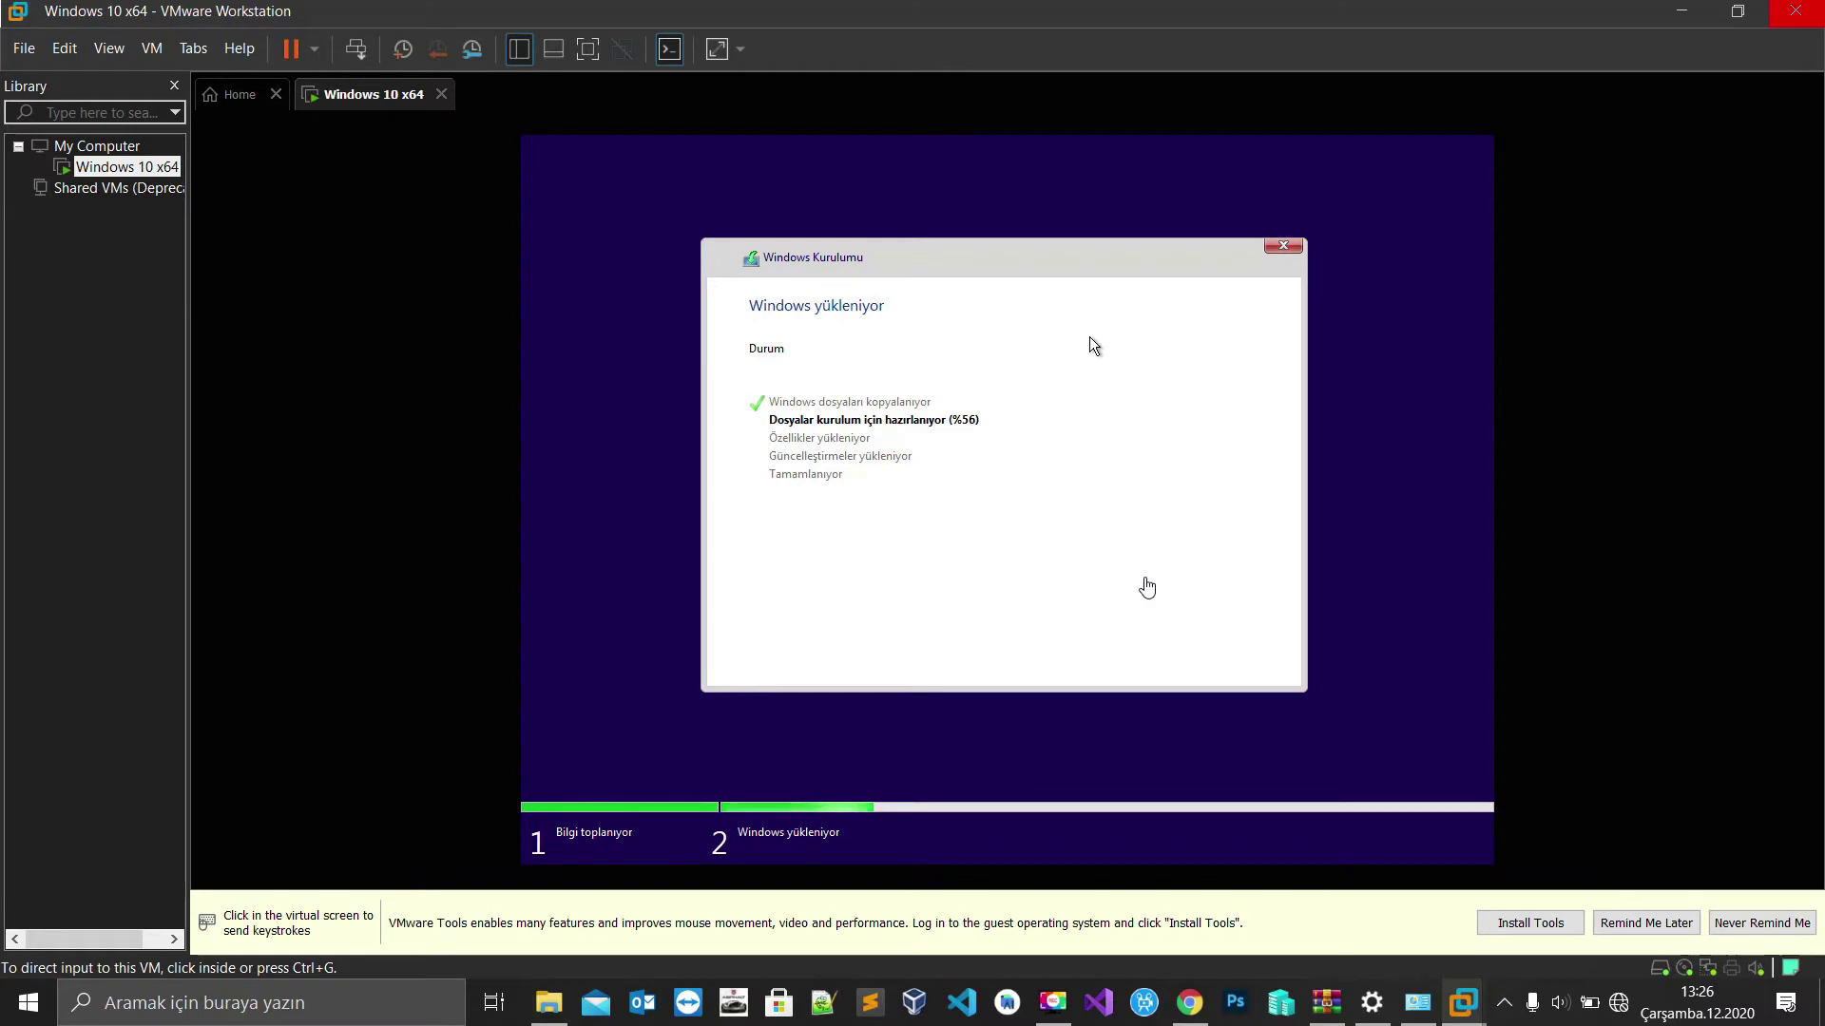
click(1147, 587)
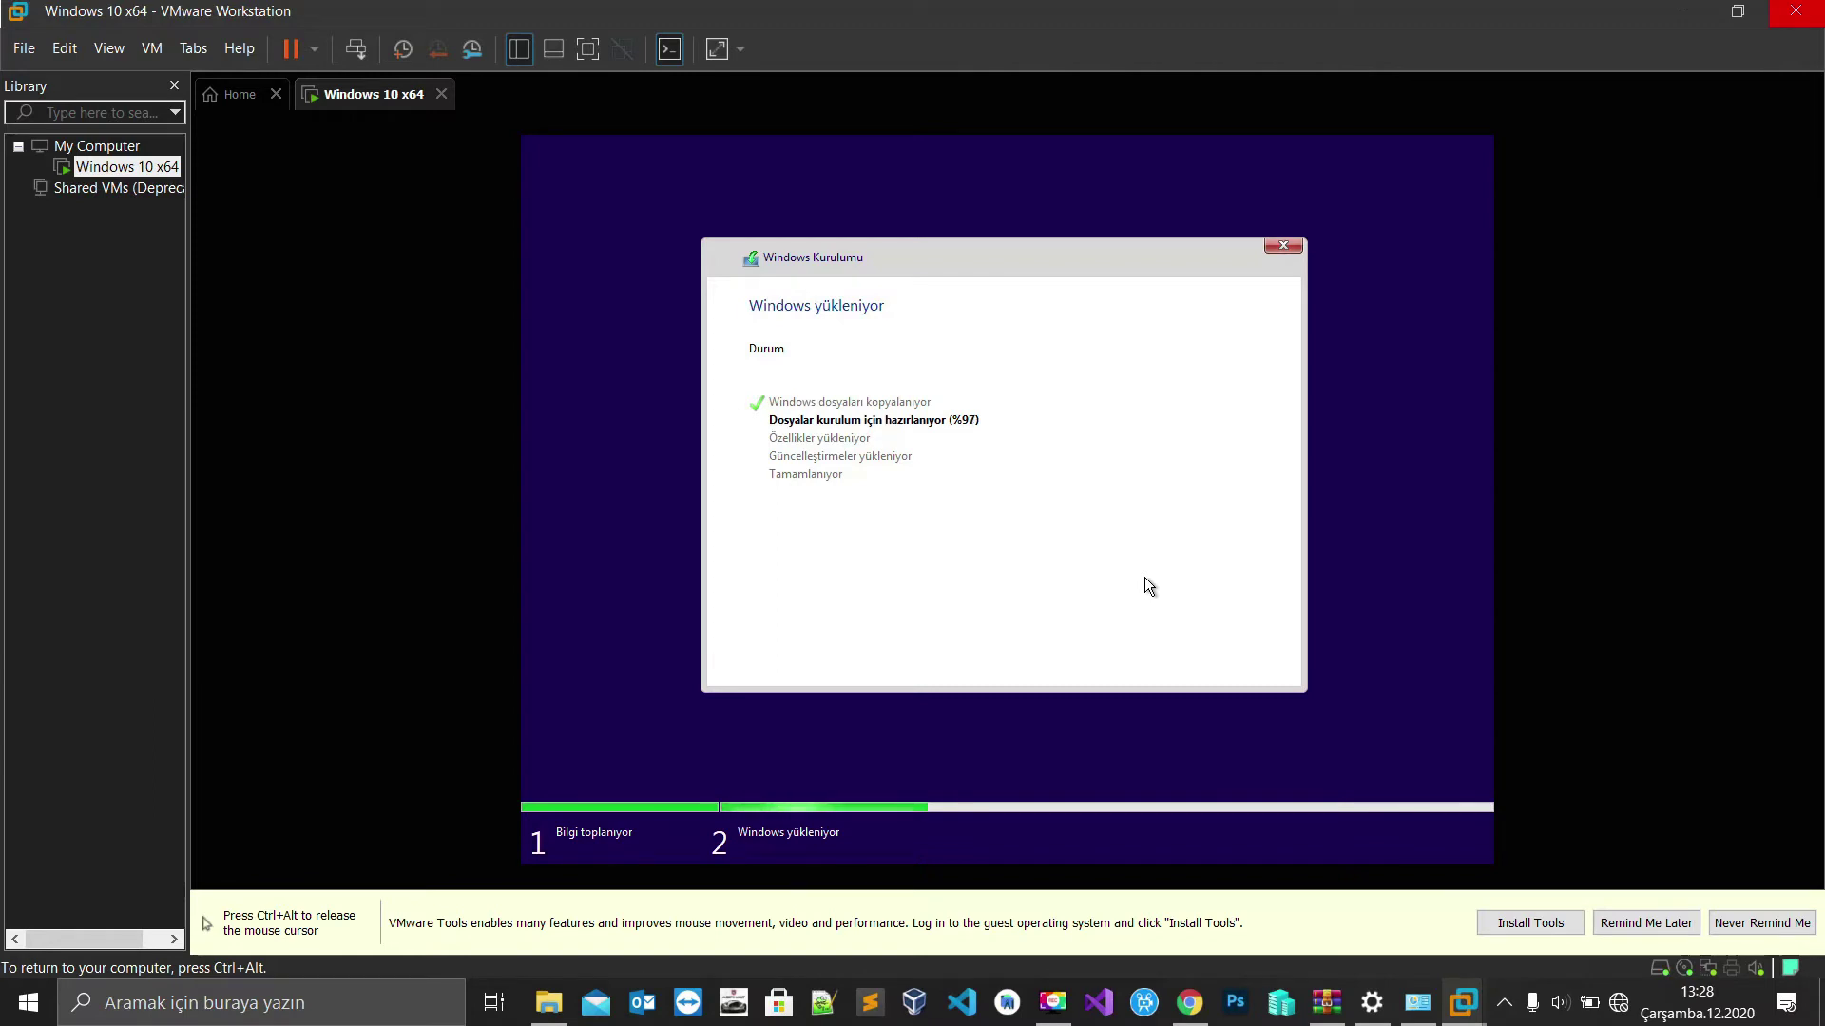
- Return control to the host and permanently dismiss the VMware Tools installation reminder
key(ctrl+alt)
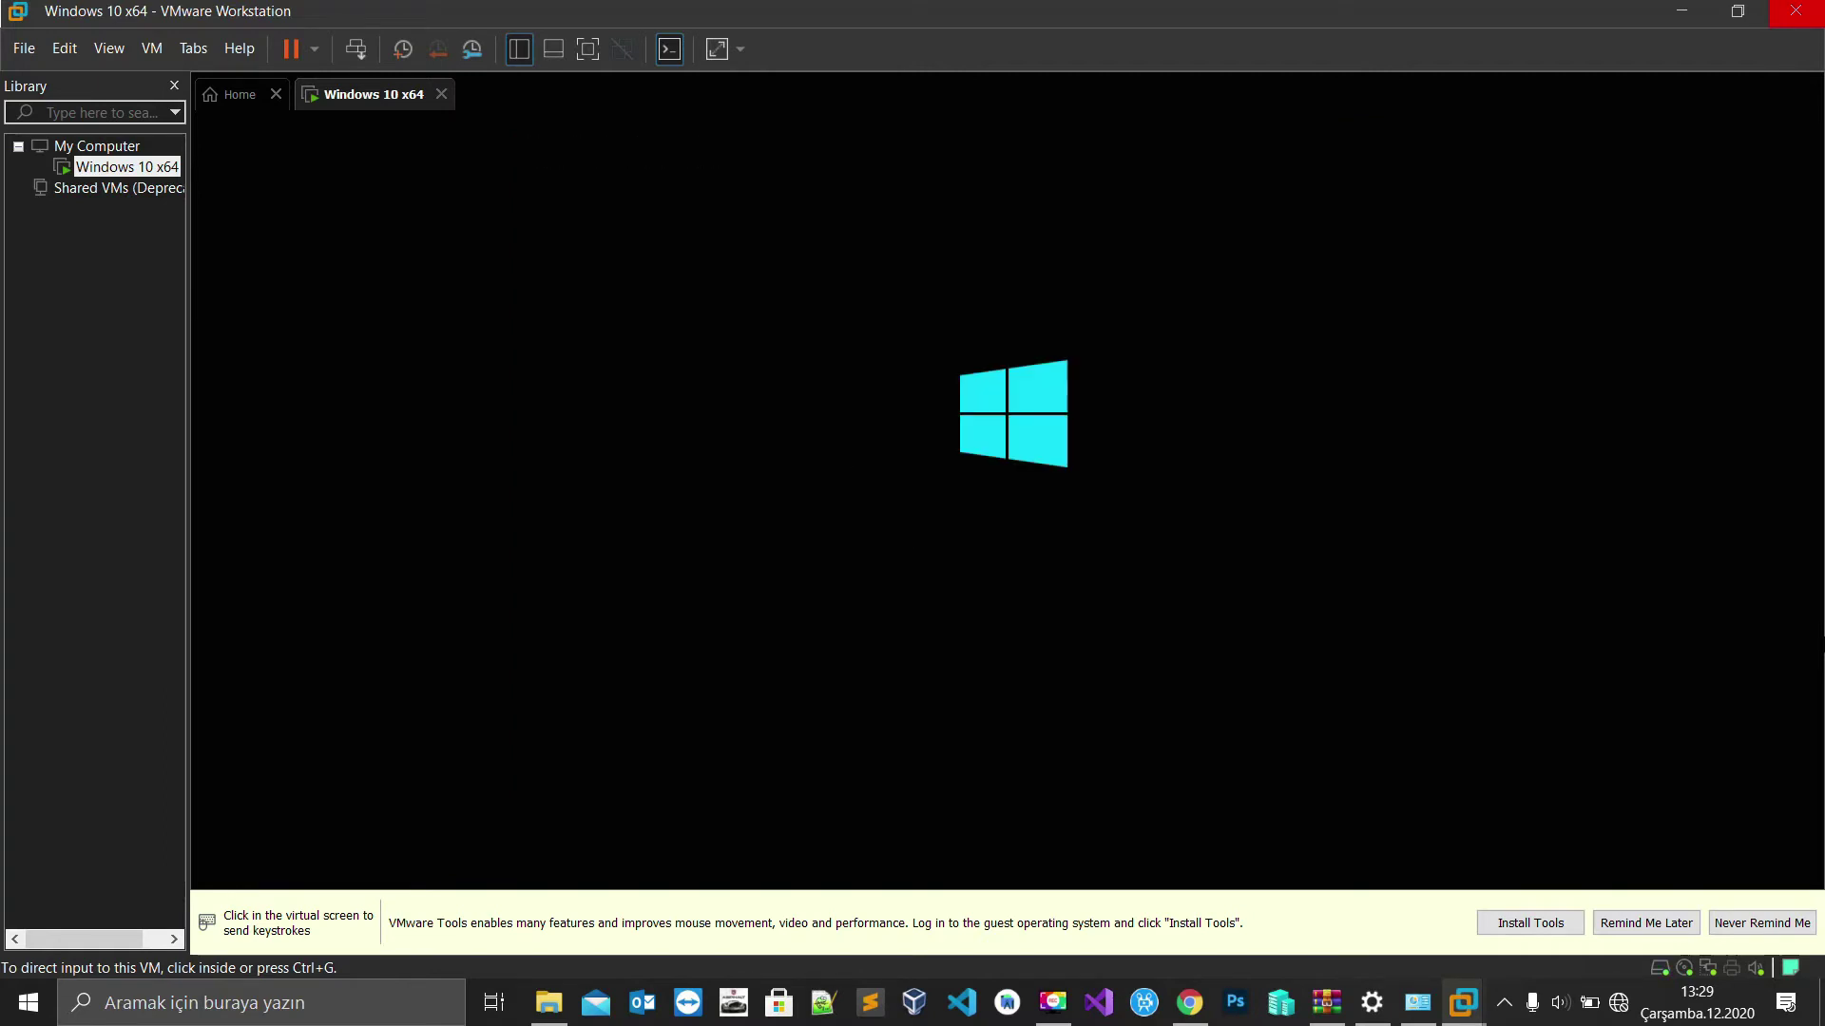
click(1763, 923)
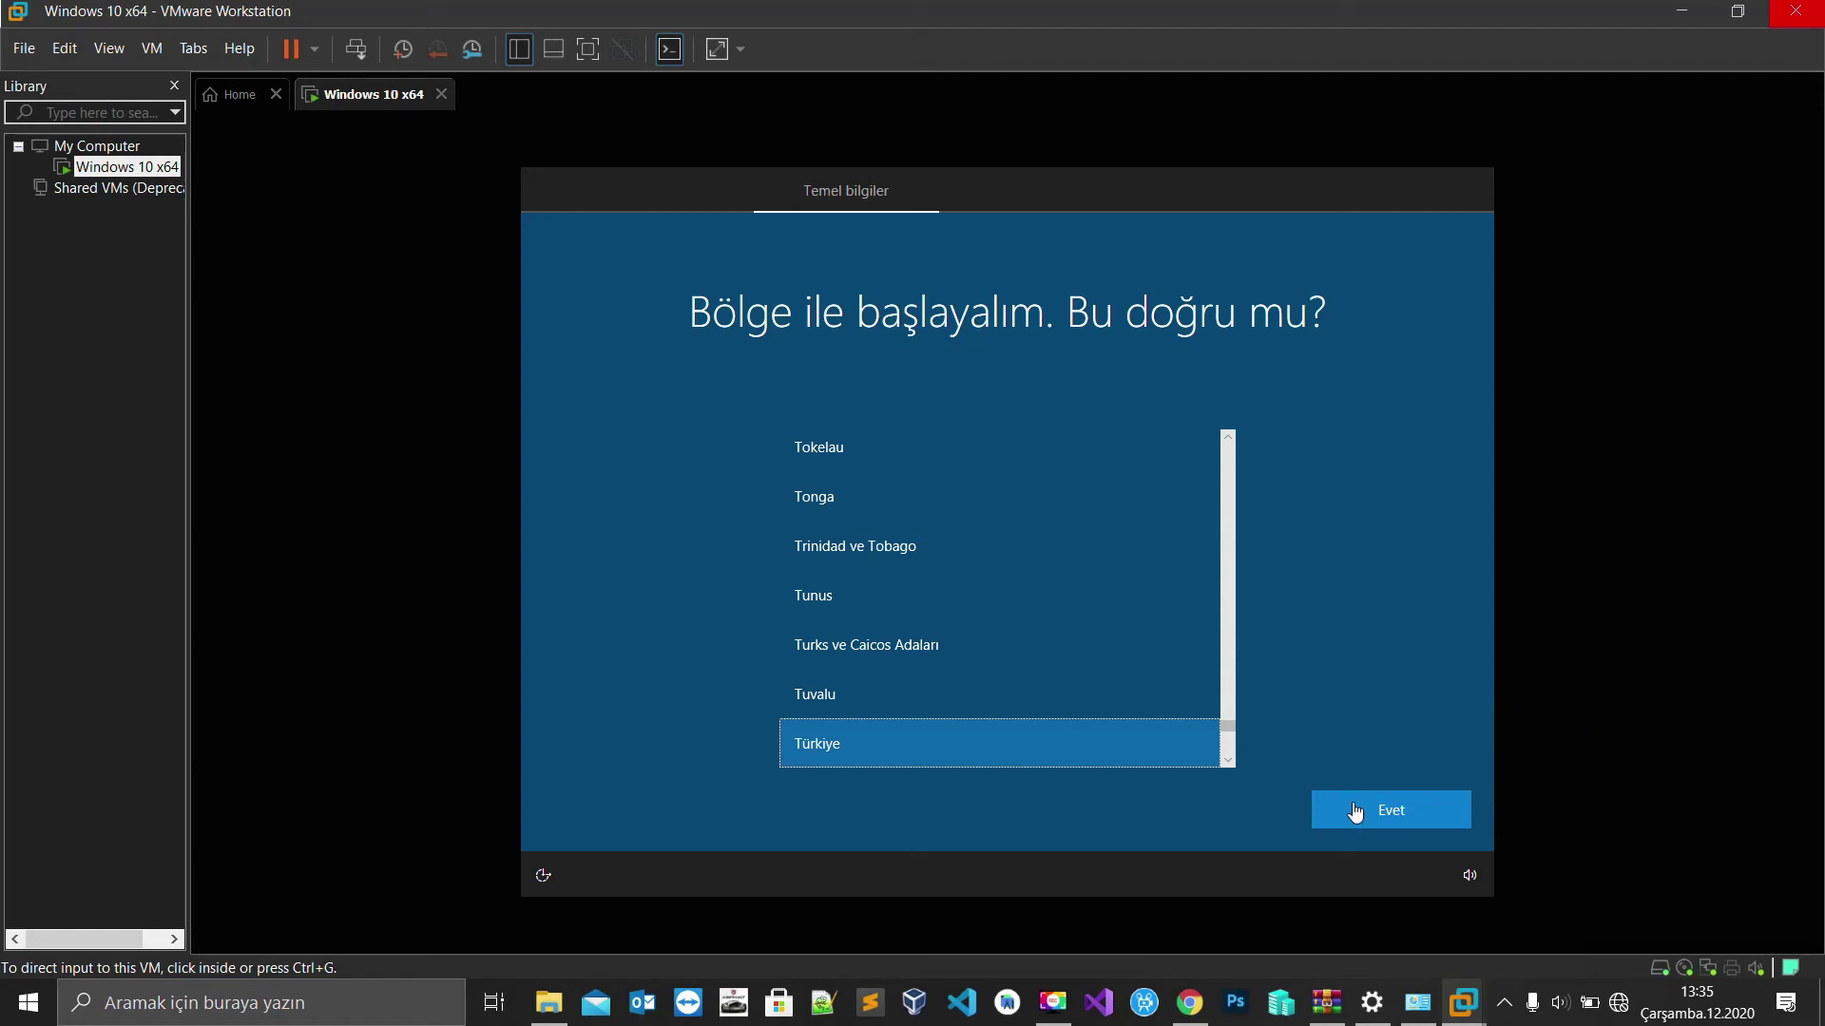
- Confirm Türkiye as the region and Türkçe Q as the keyboard layout, and skip adding a second layout
click(1402, 820)
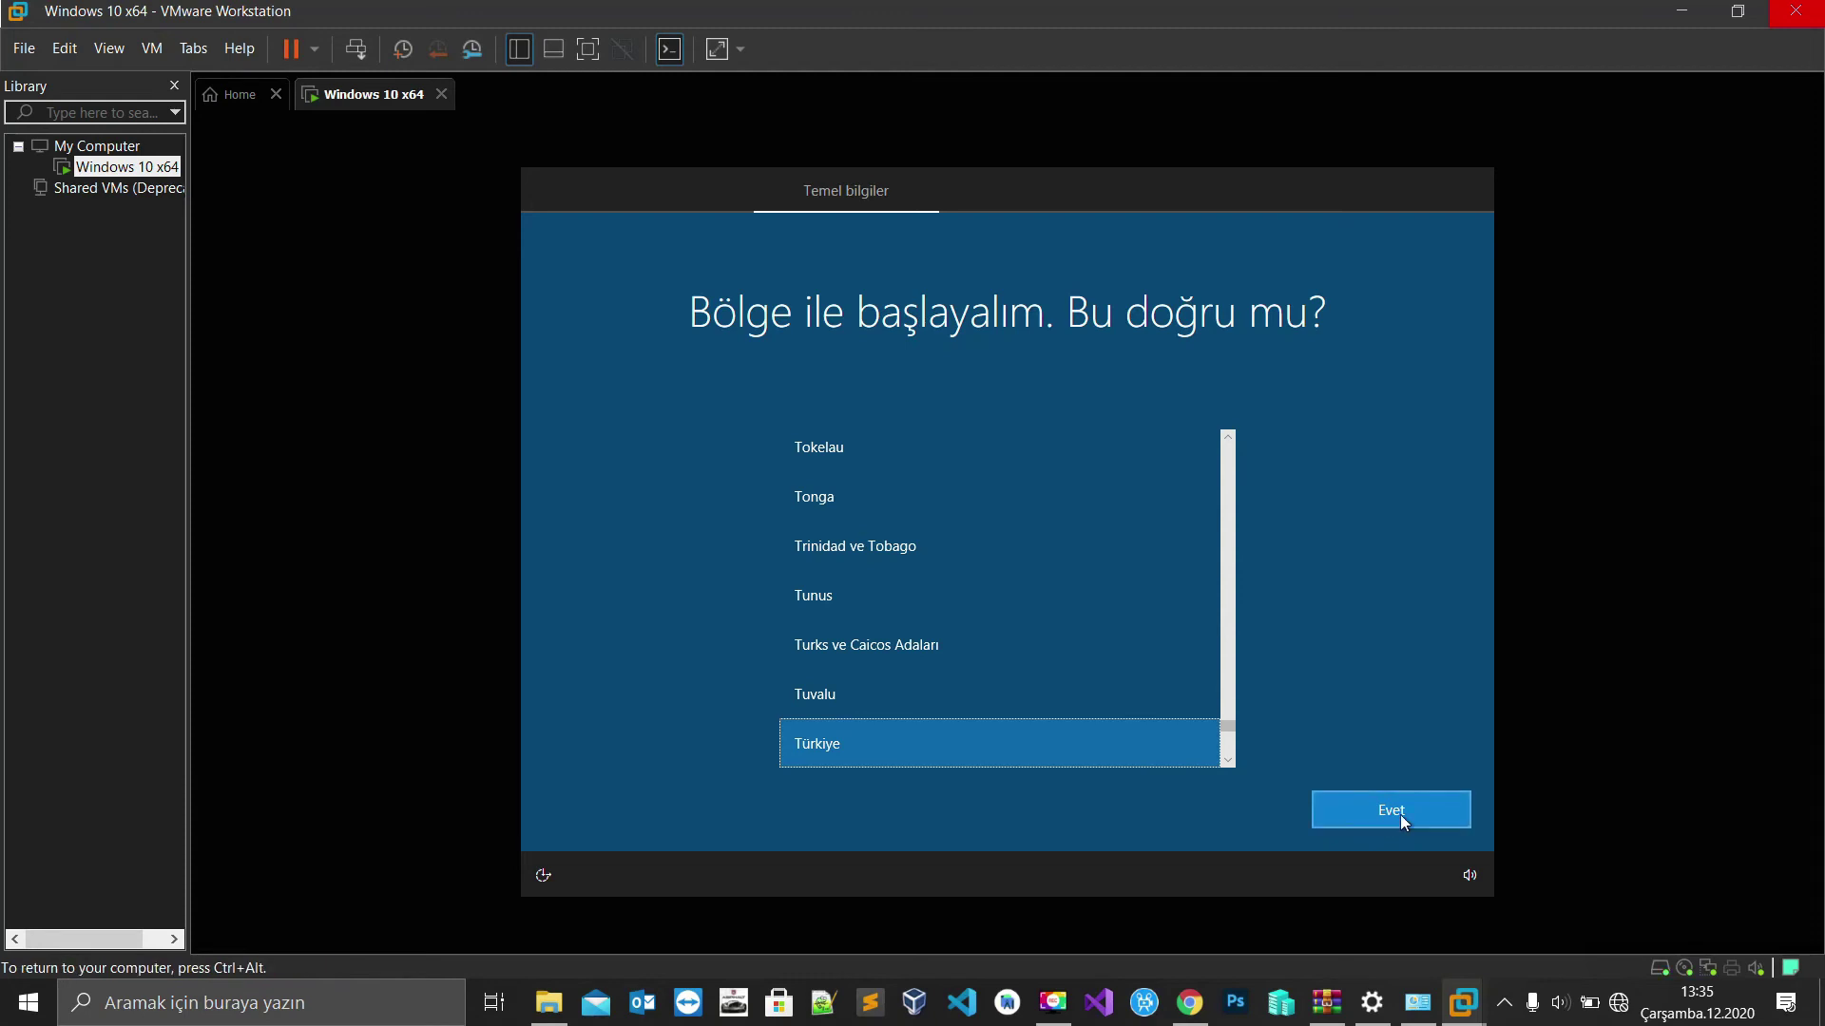
click(1400, 804)
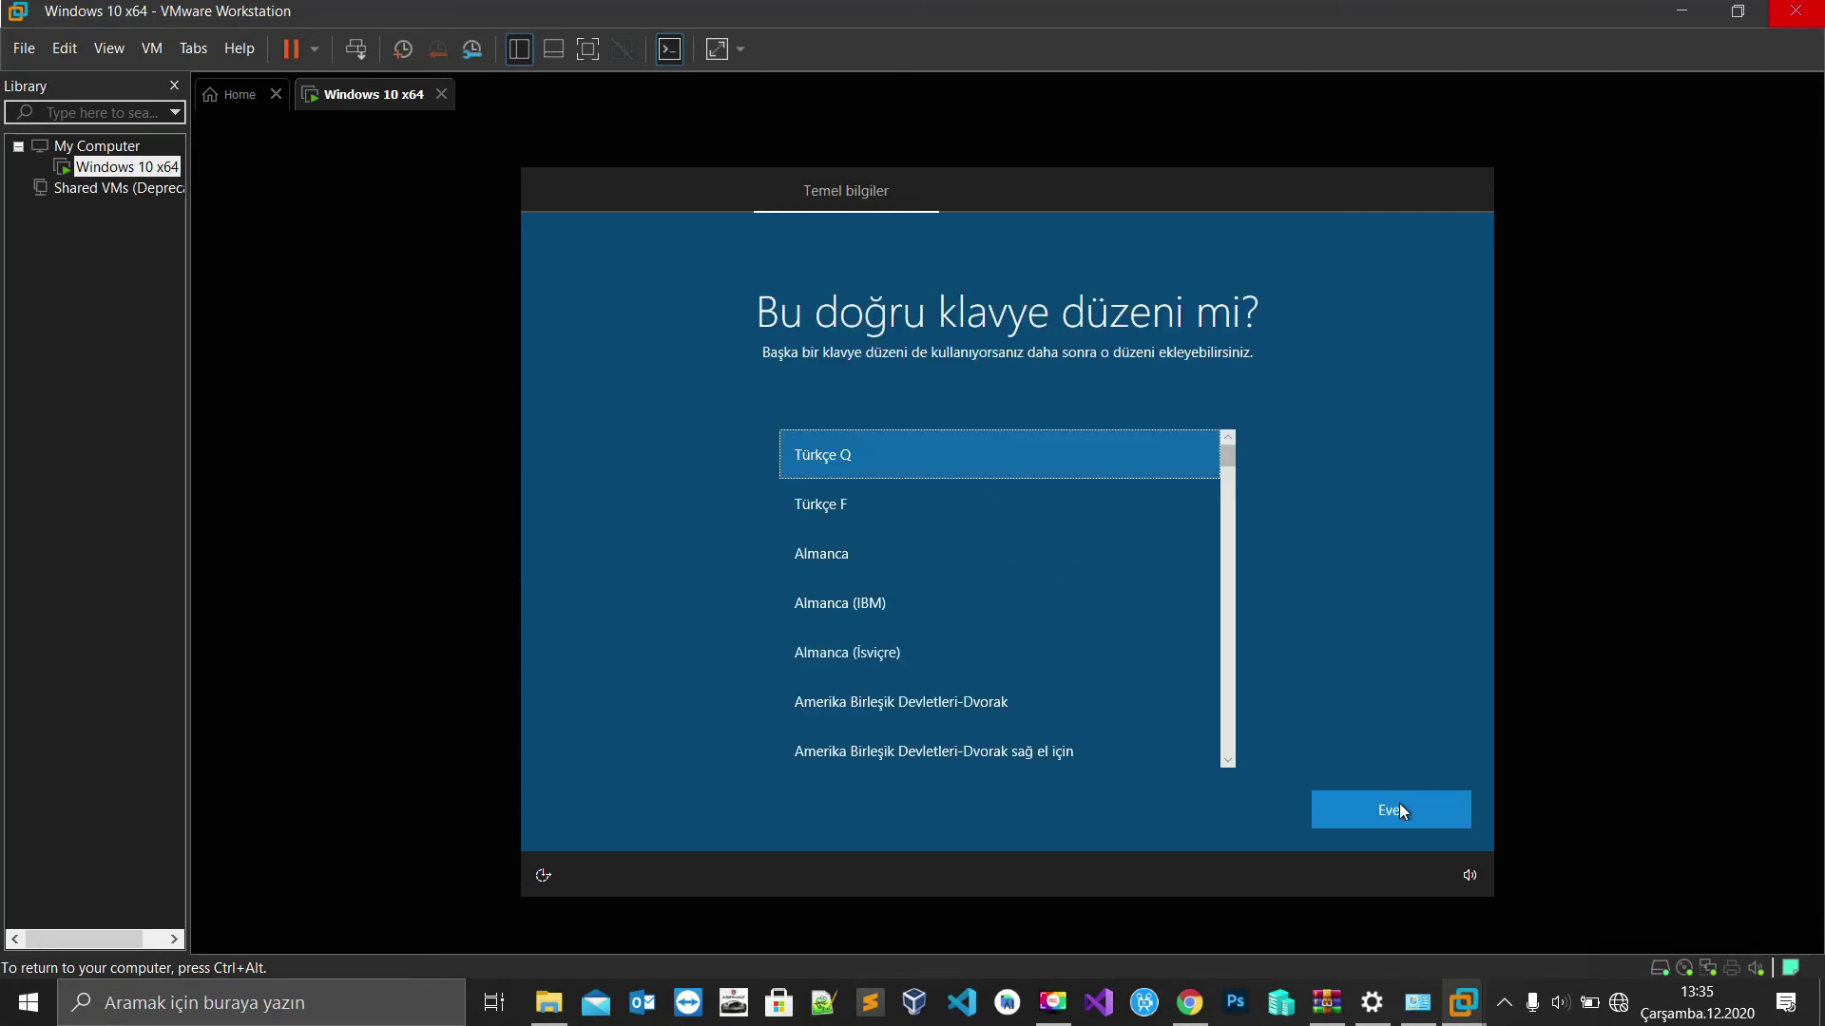
click(1399, 807)
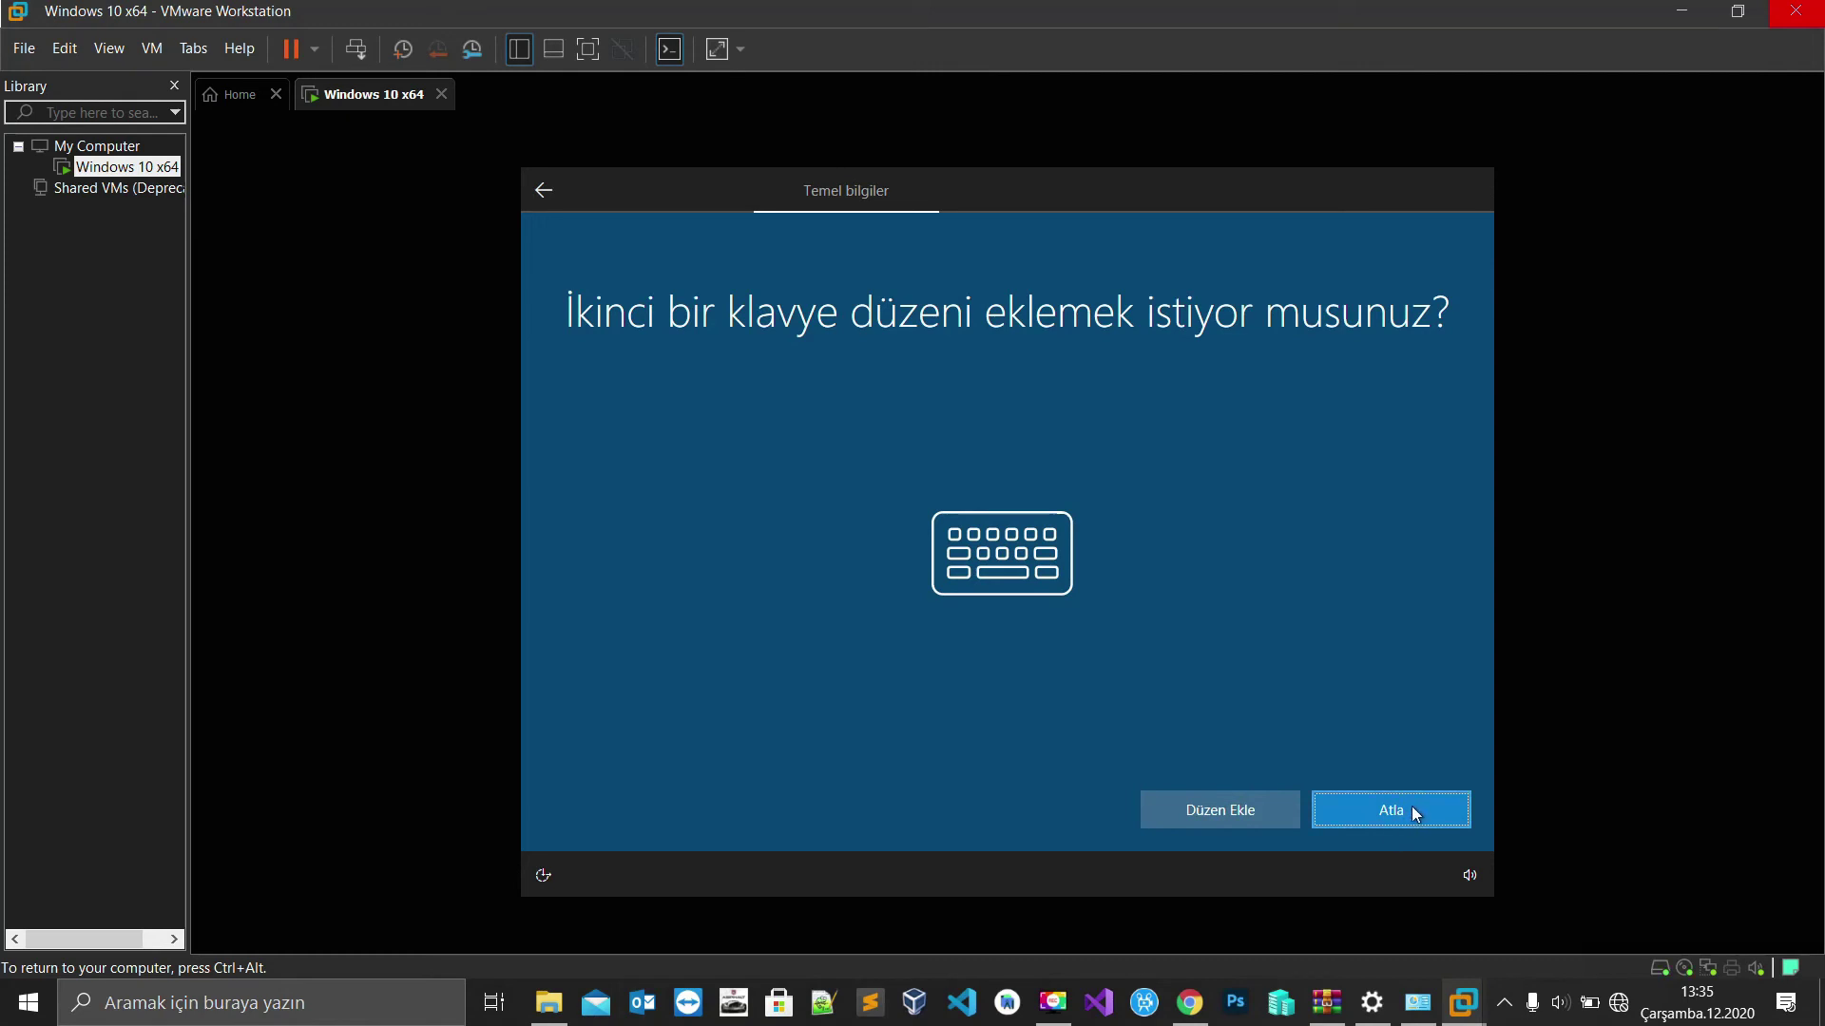
click(1411, 808)
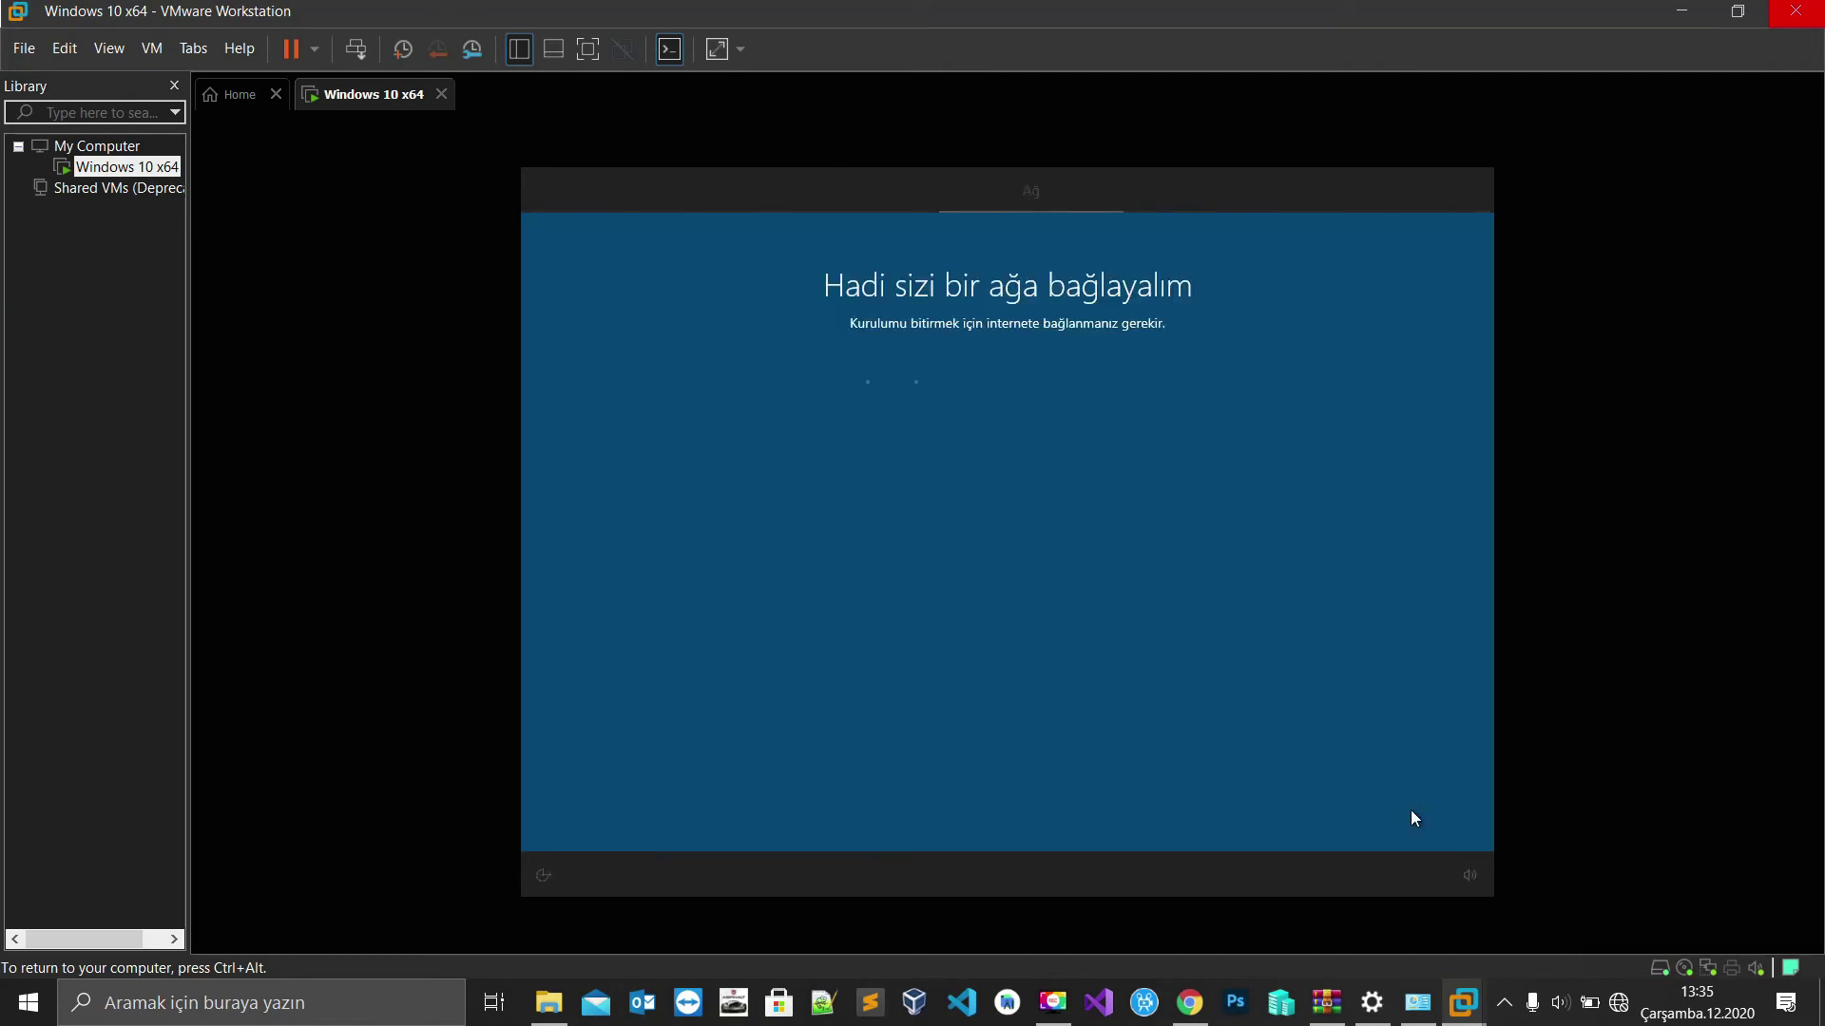
- Skip connecting to the internet and continue with the limited Windows setup
click(635, 821)
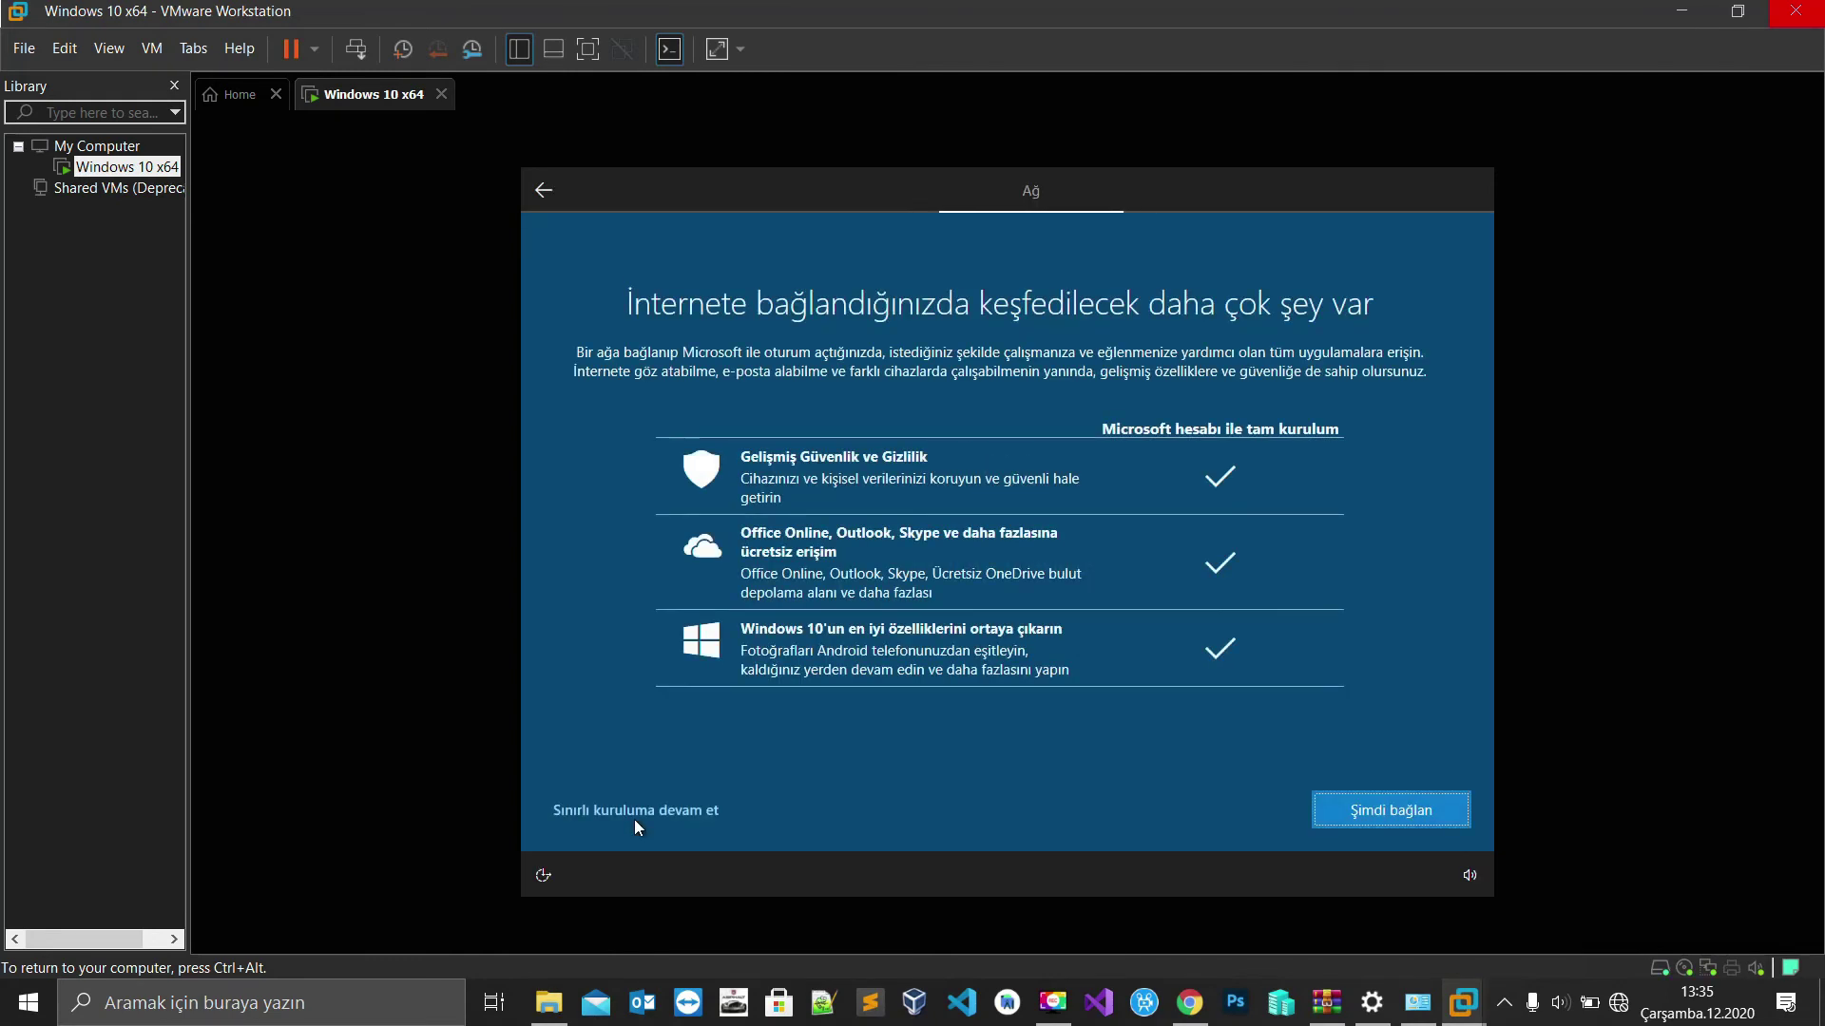
click(675, 813)
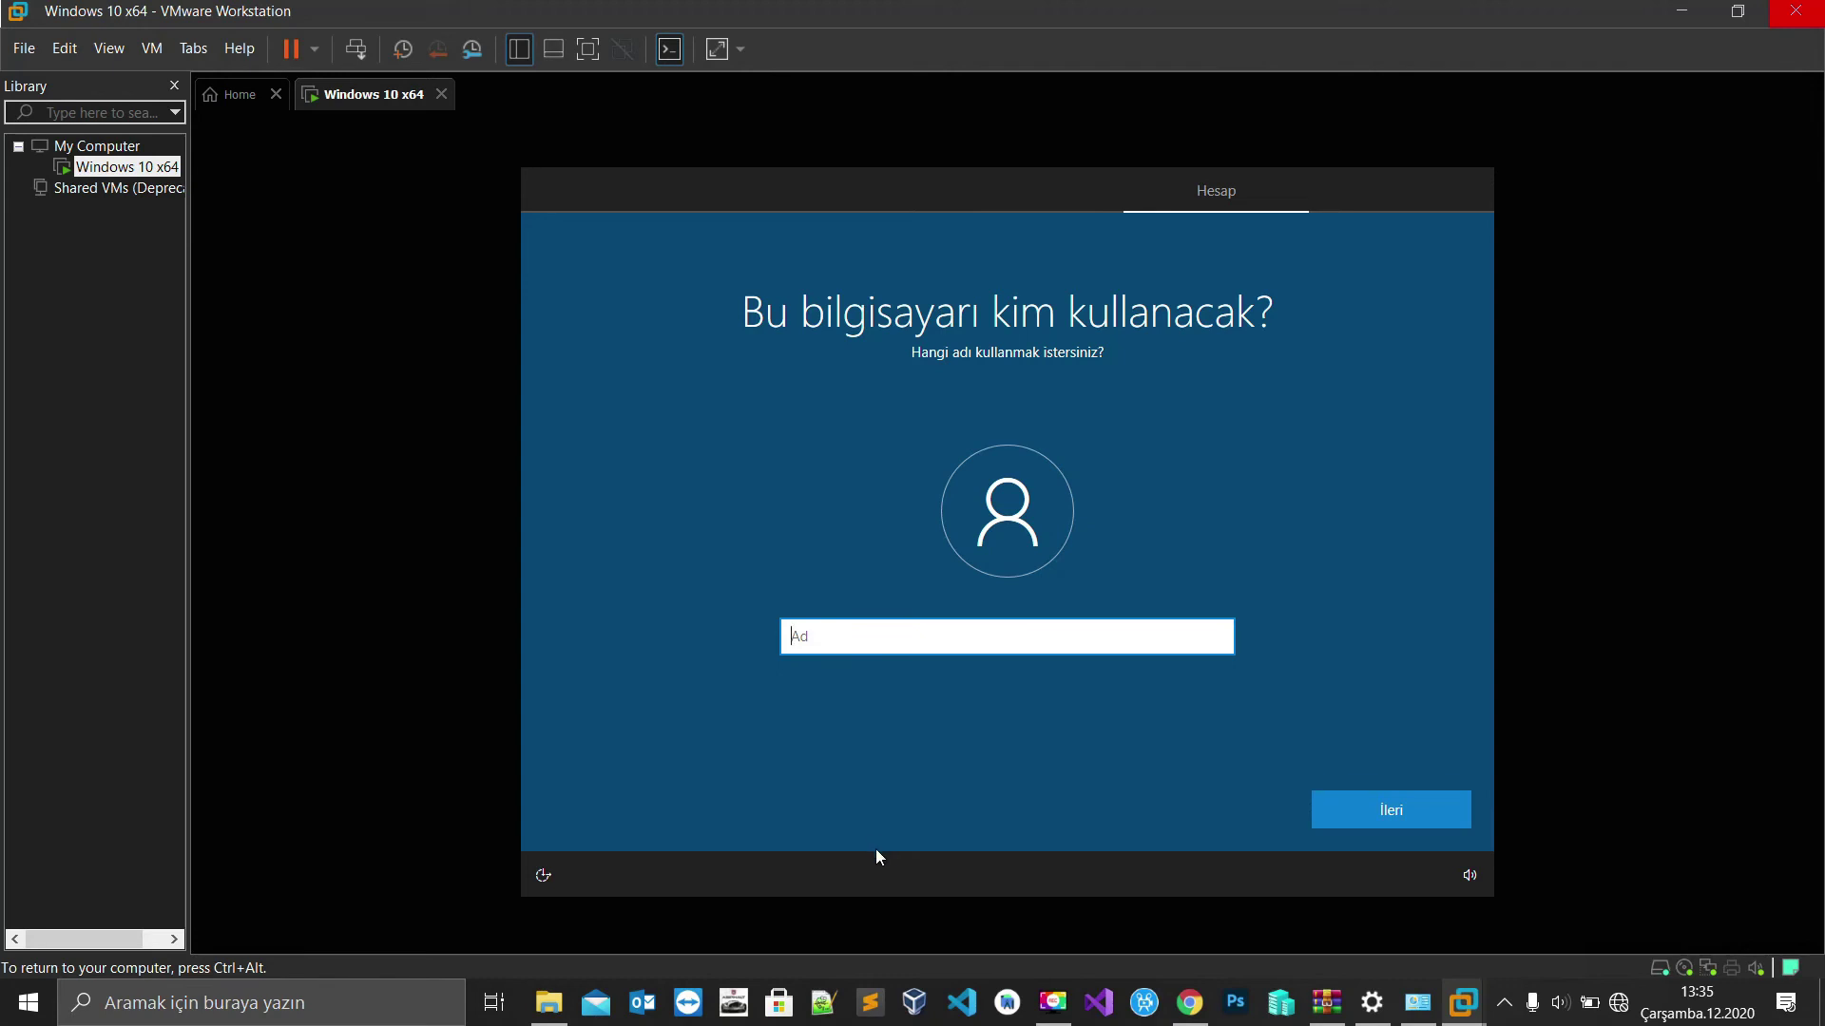
- Create a local account named User and leave its password blank
text(User)
key(BackSpace)
text(r)
click(1351, 806)
click(1352, 807)
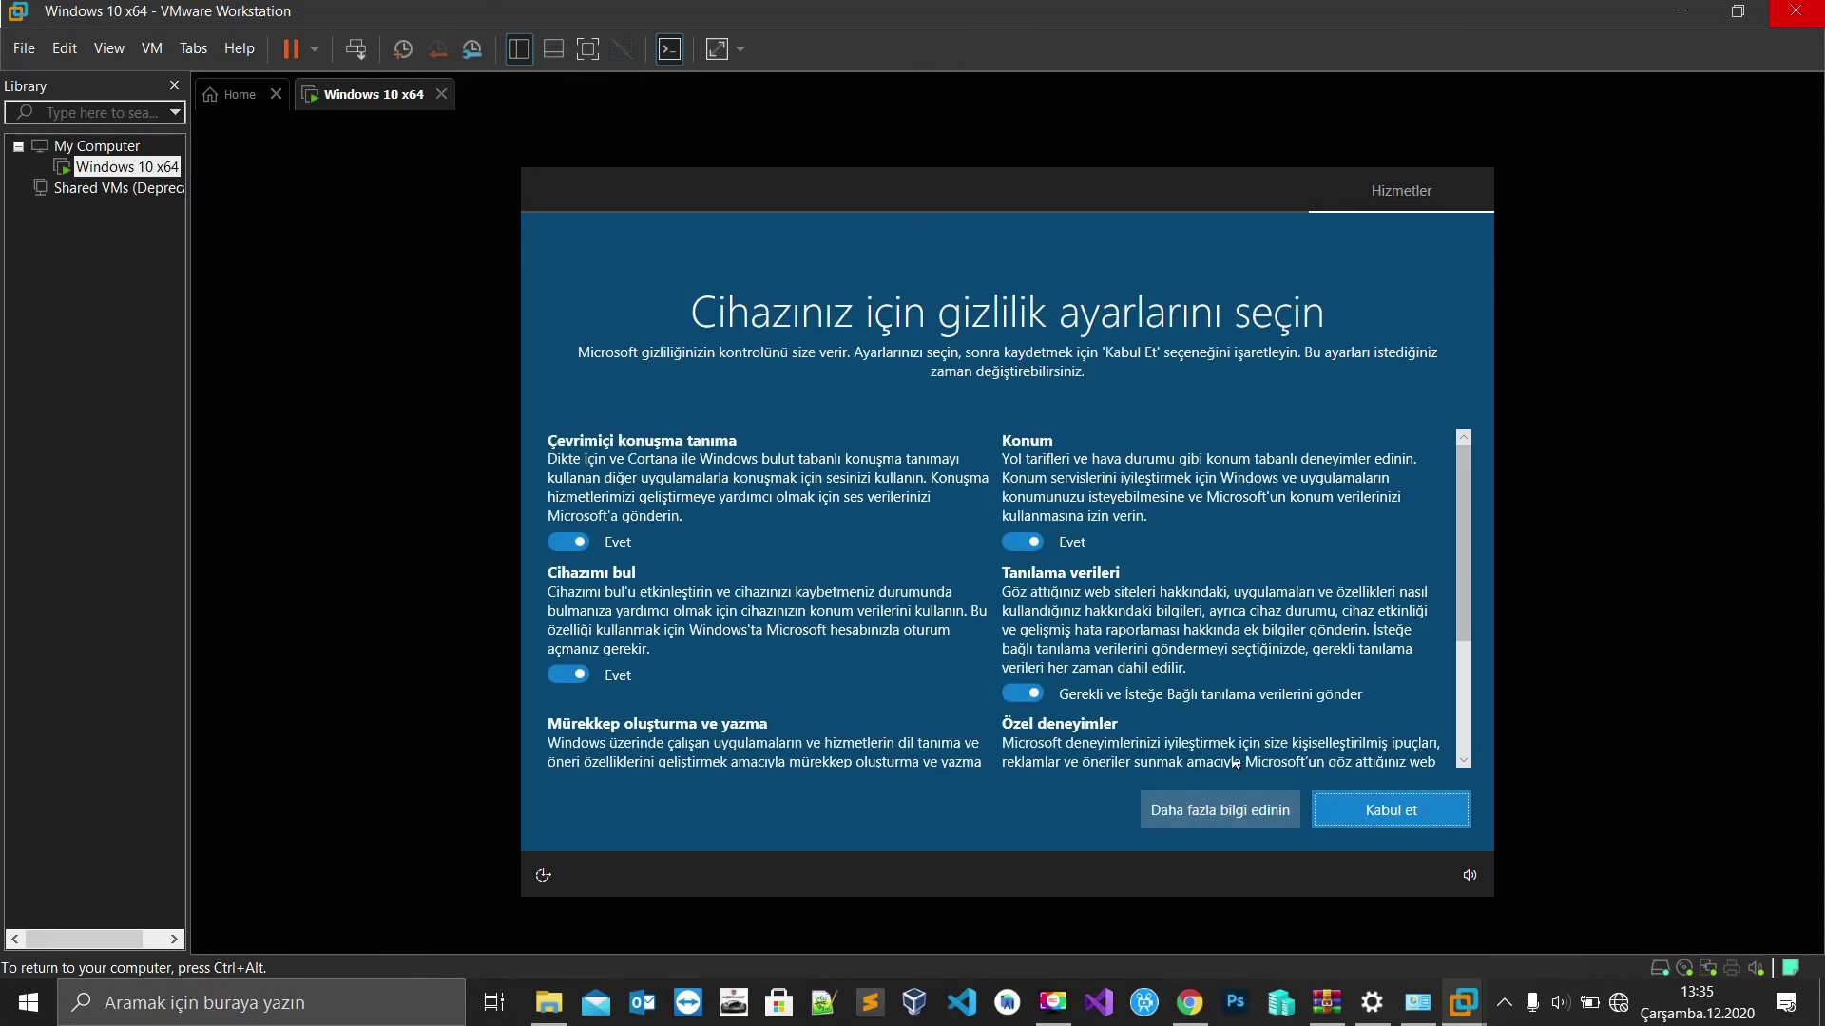
- Turn off online speech recognition, Find my device and location, and limit diagnostic data to required data only
click(565, 544)
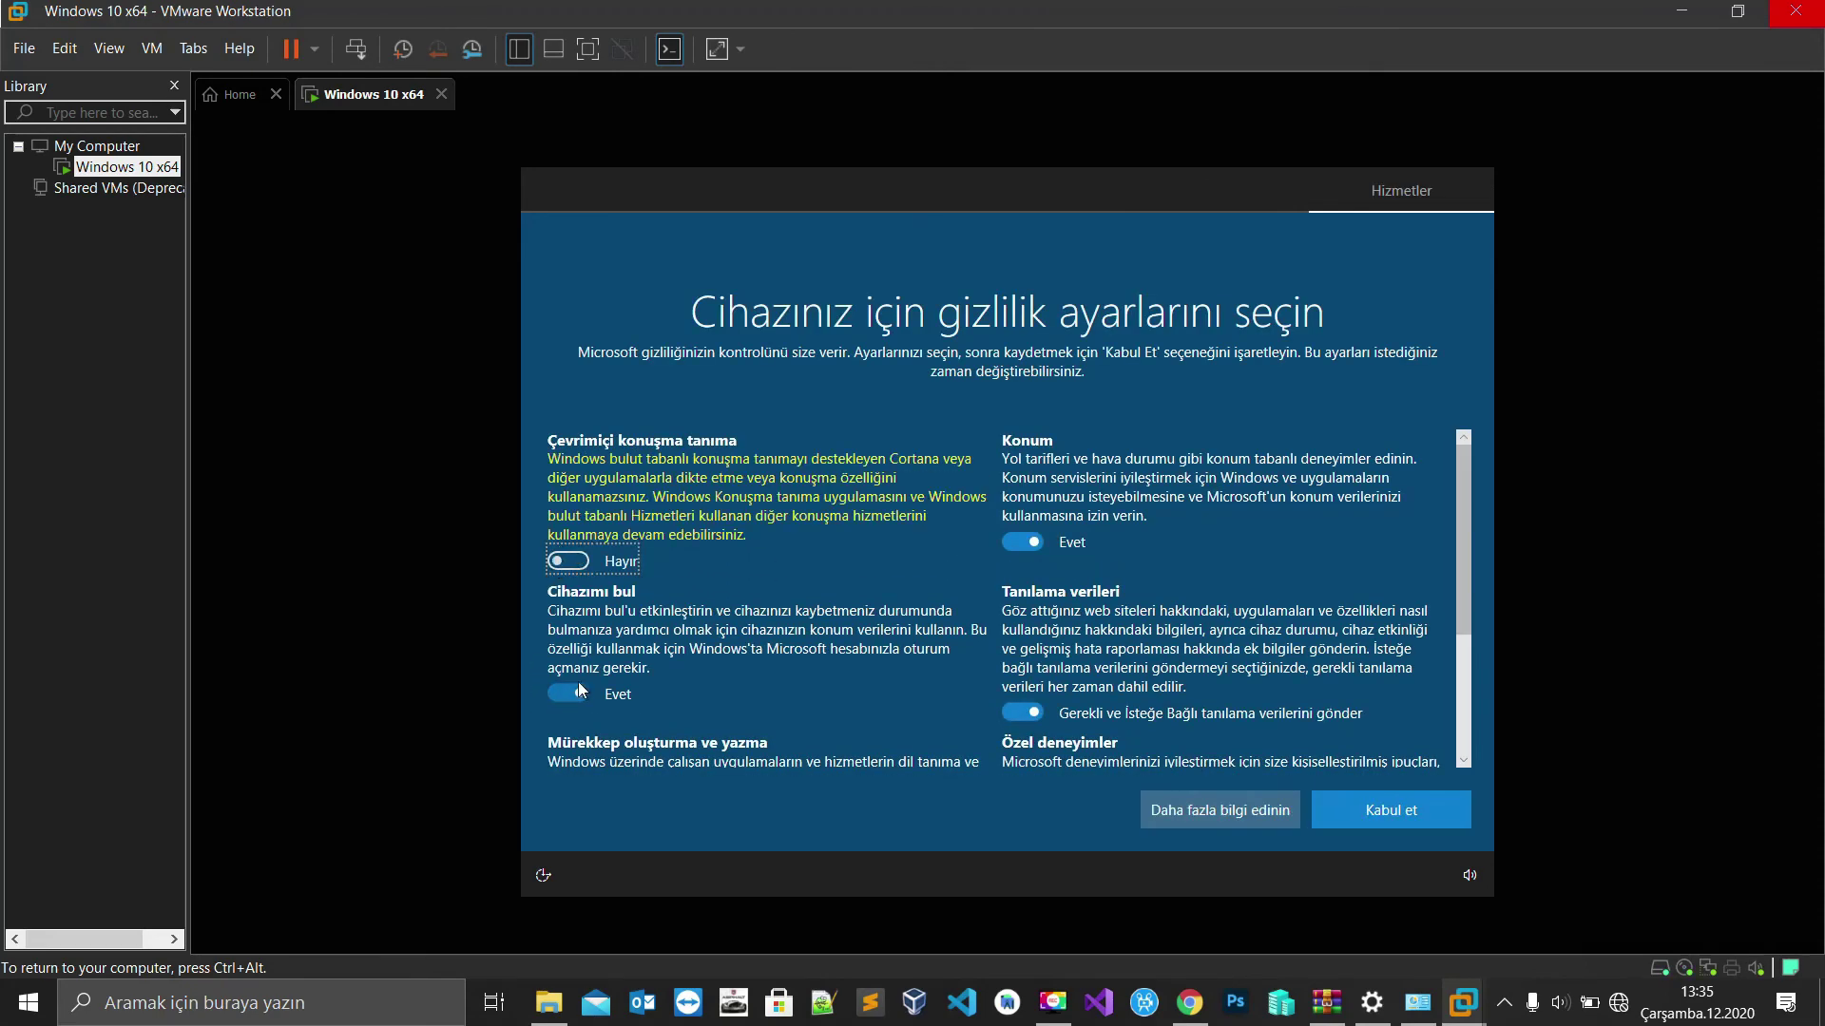
click(578, 691)
click(1018, 712)
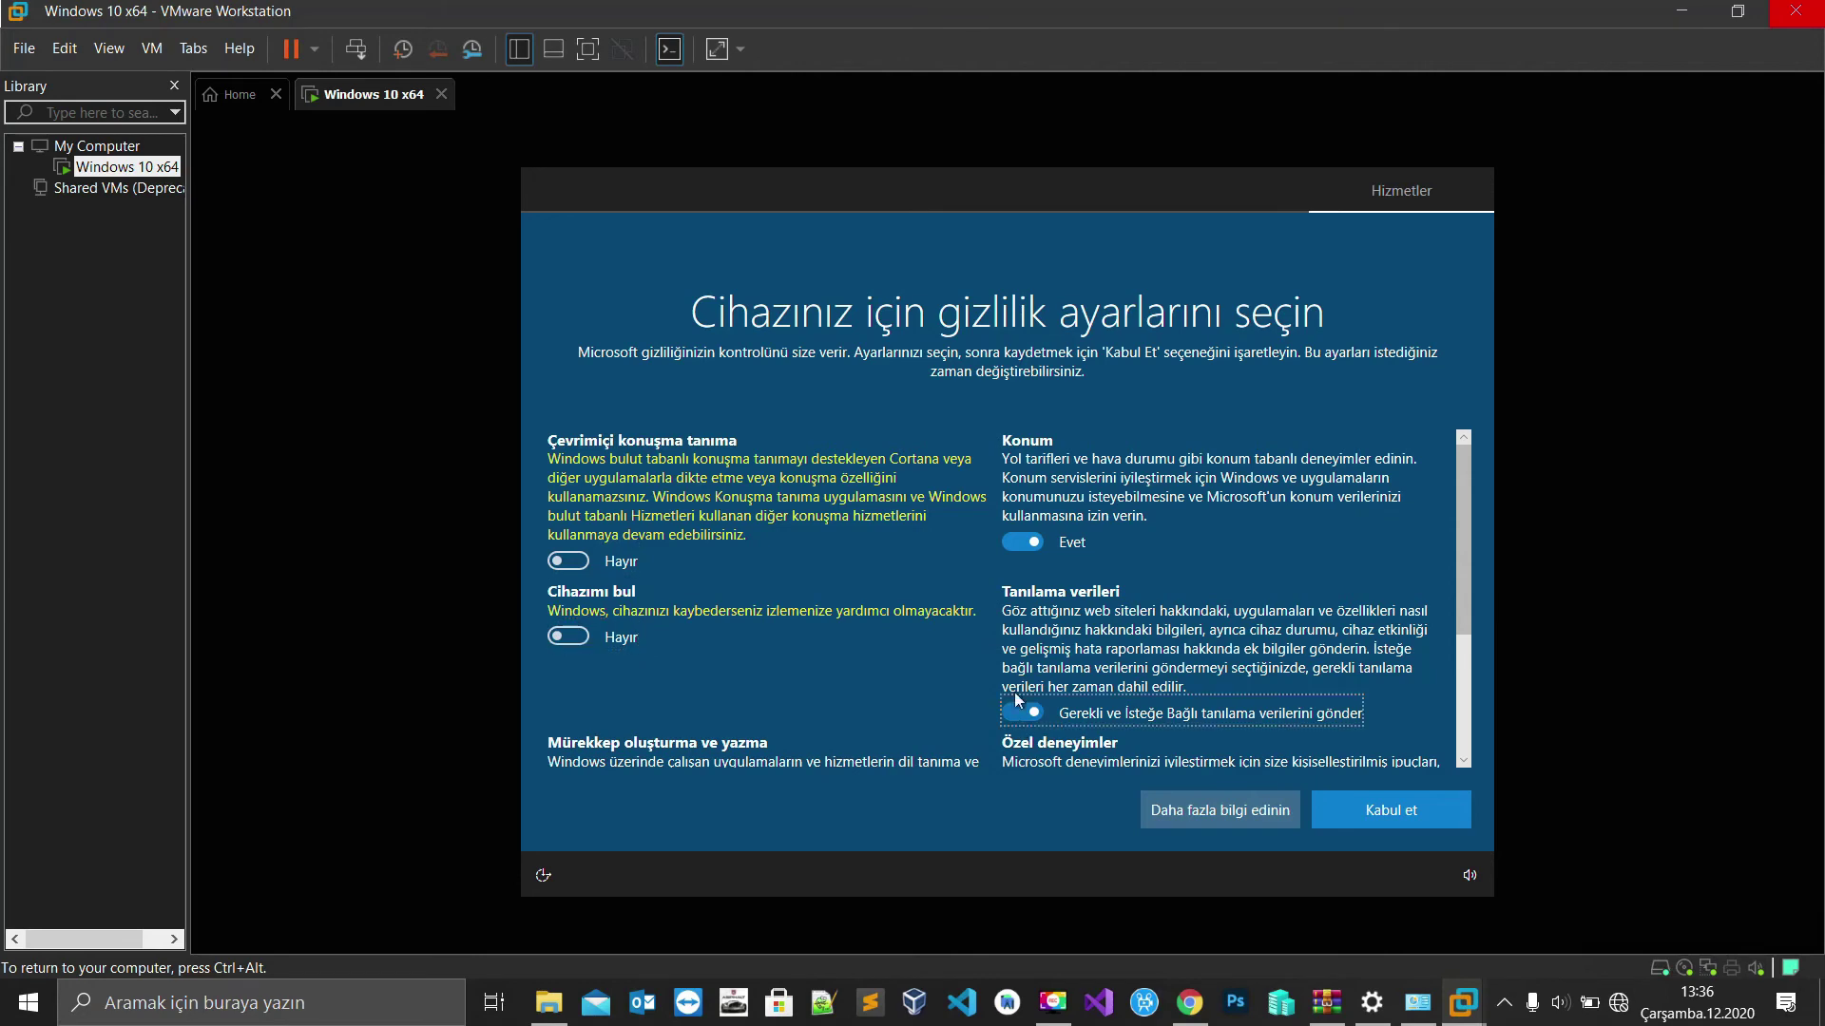
click(1016, 540)
- Turn off inking and typing, tailored experiences and the advertising ID, and accept the privacy settings
scroll(946, 555, down, 2)
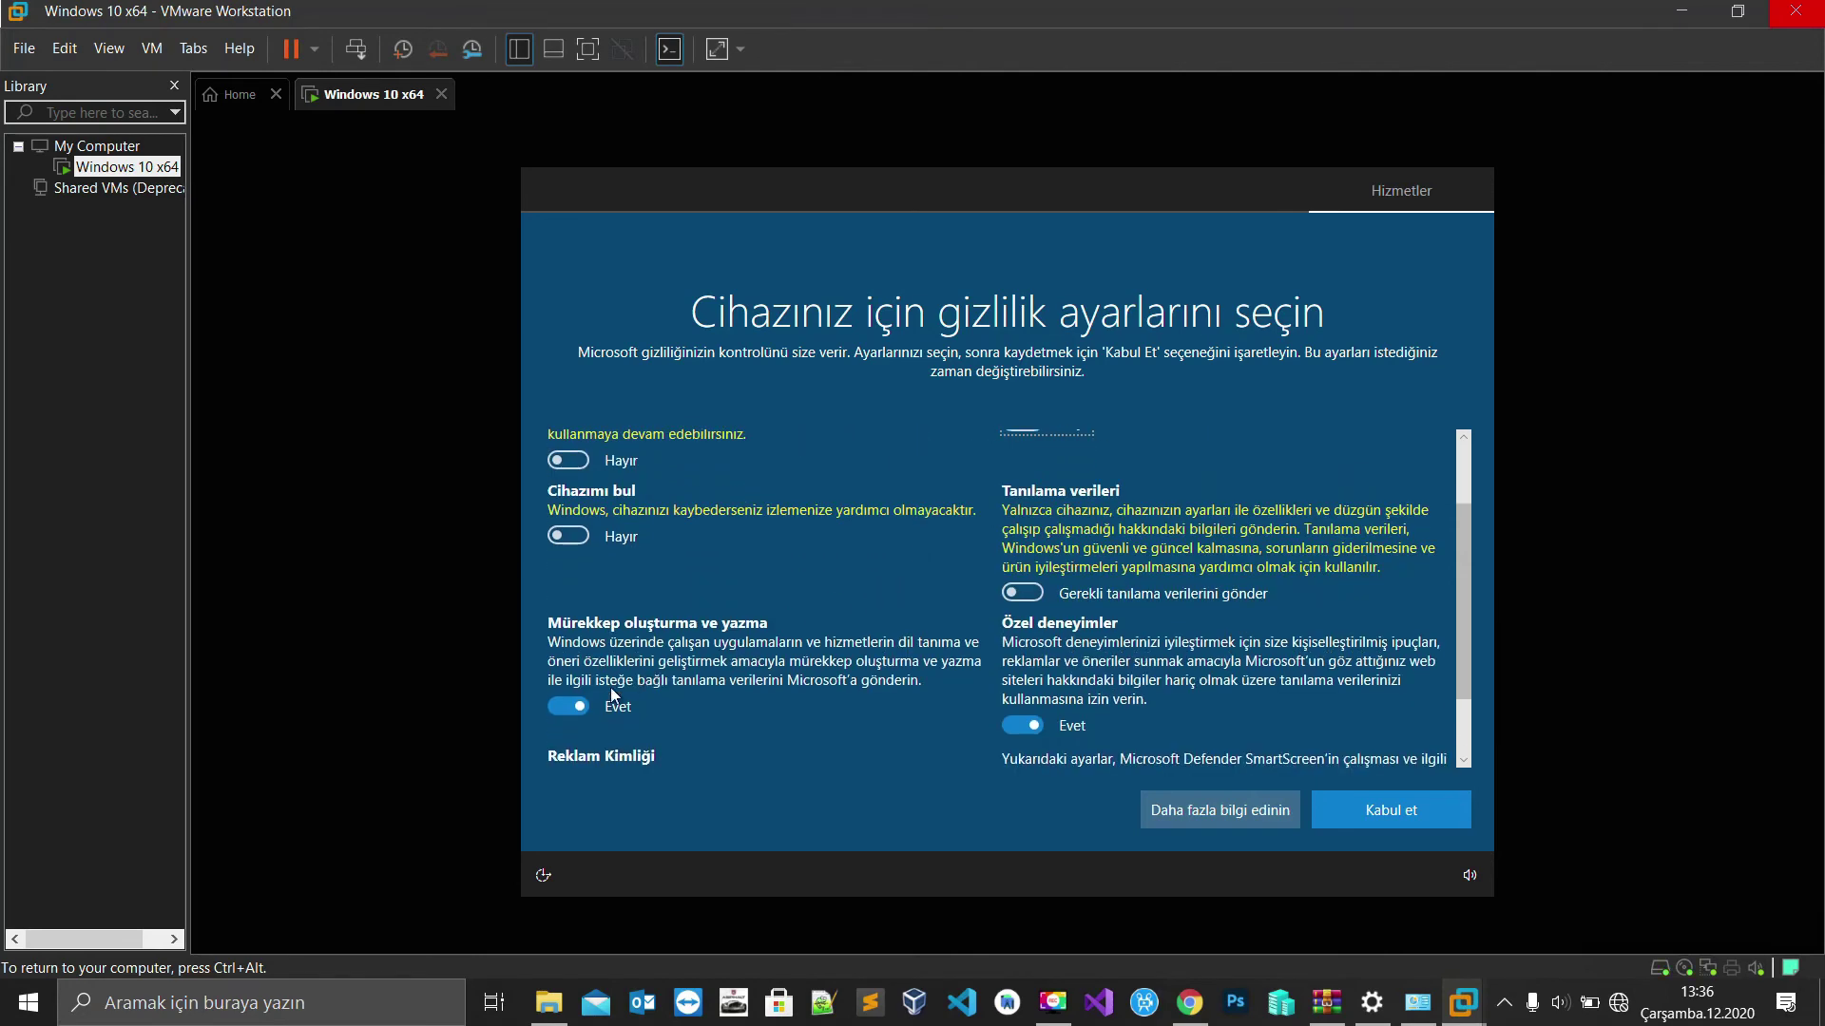
click(587, 711)
click(1022, 720)
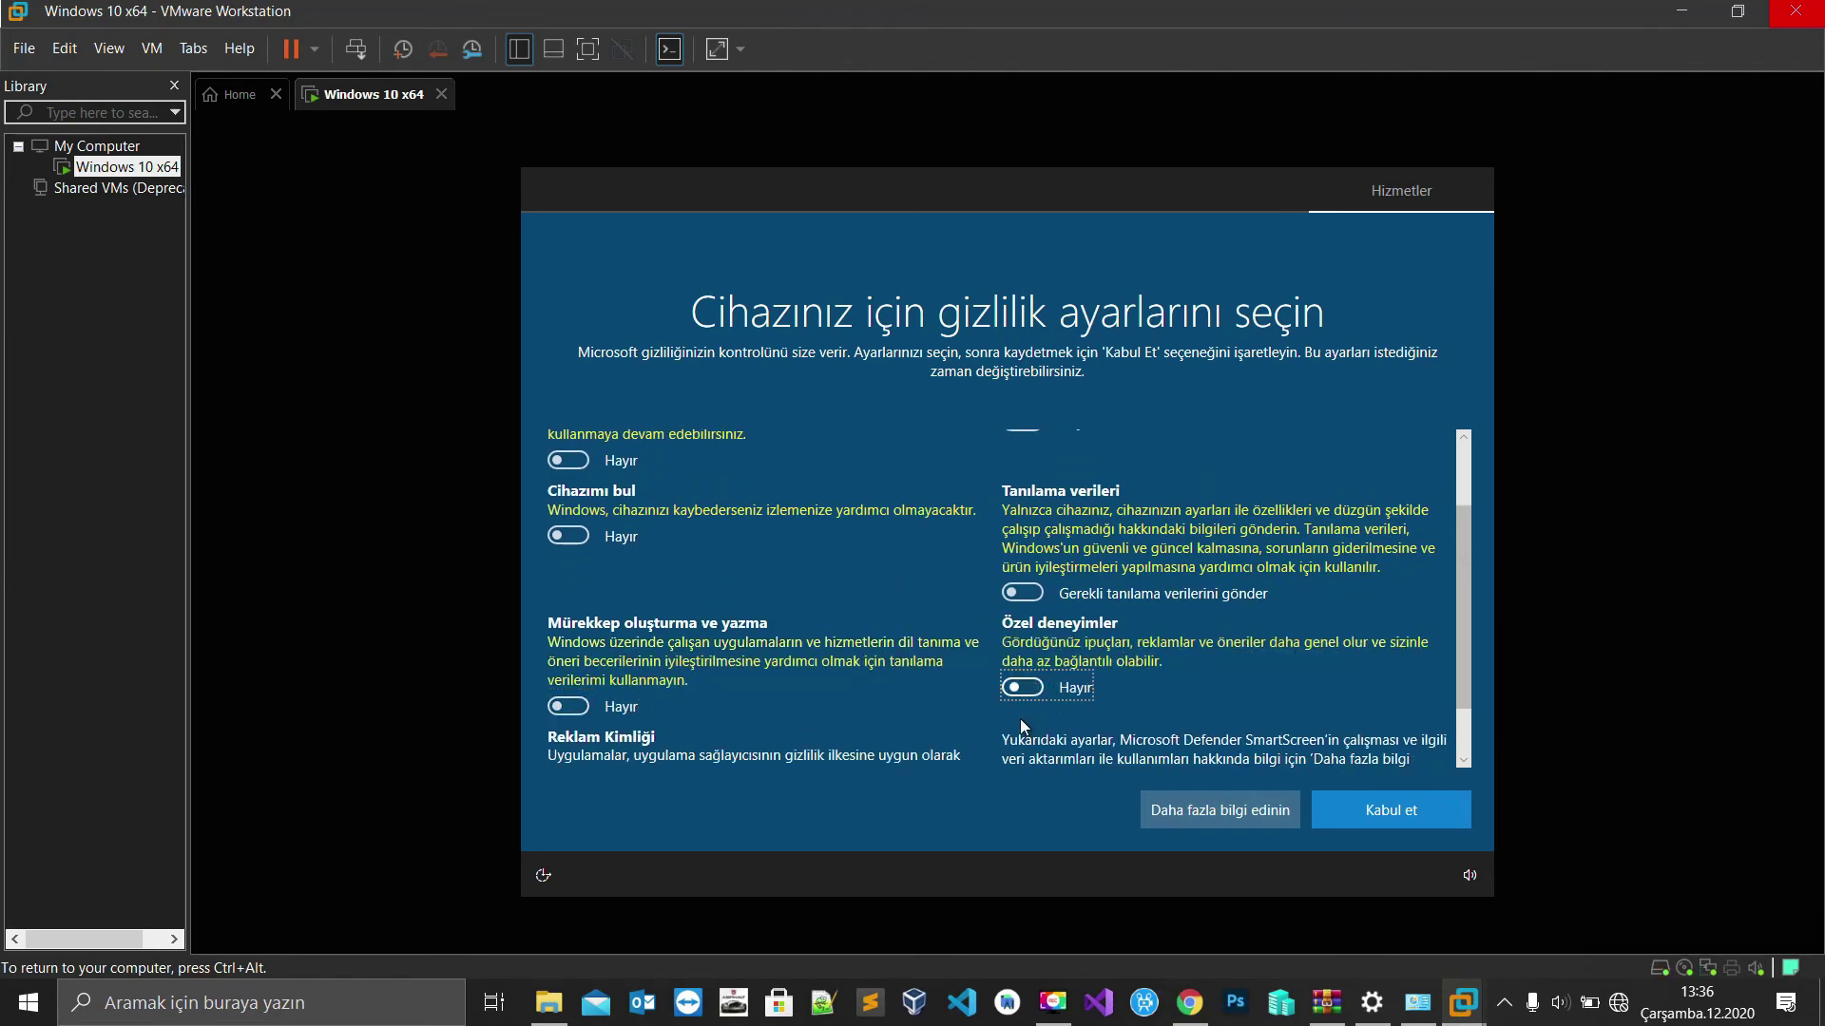
scroll(1019, 719, down, 1)
click(571, 747)
scroll(579, 751, up, 1)
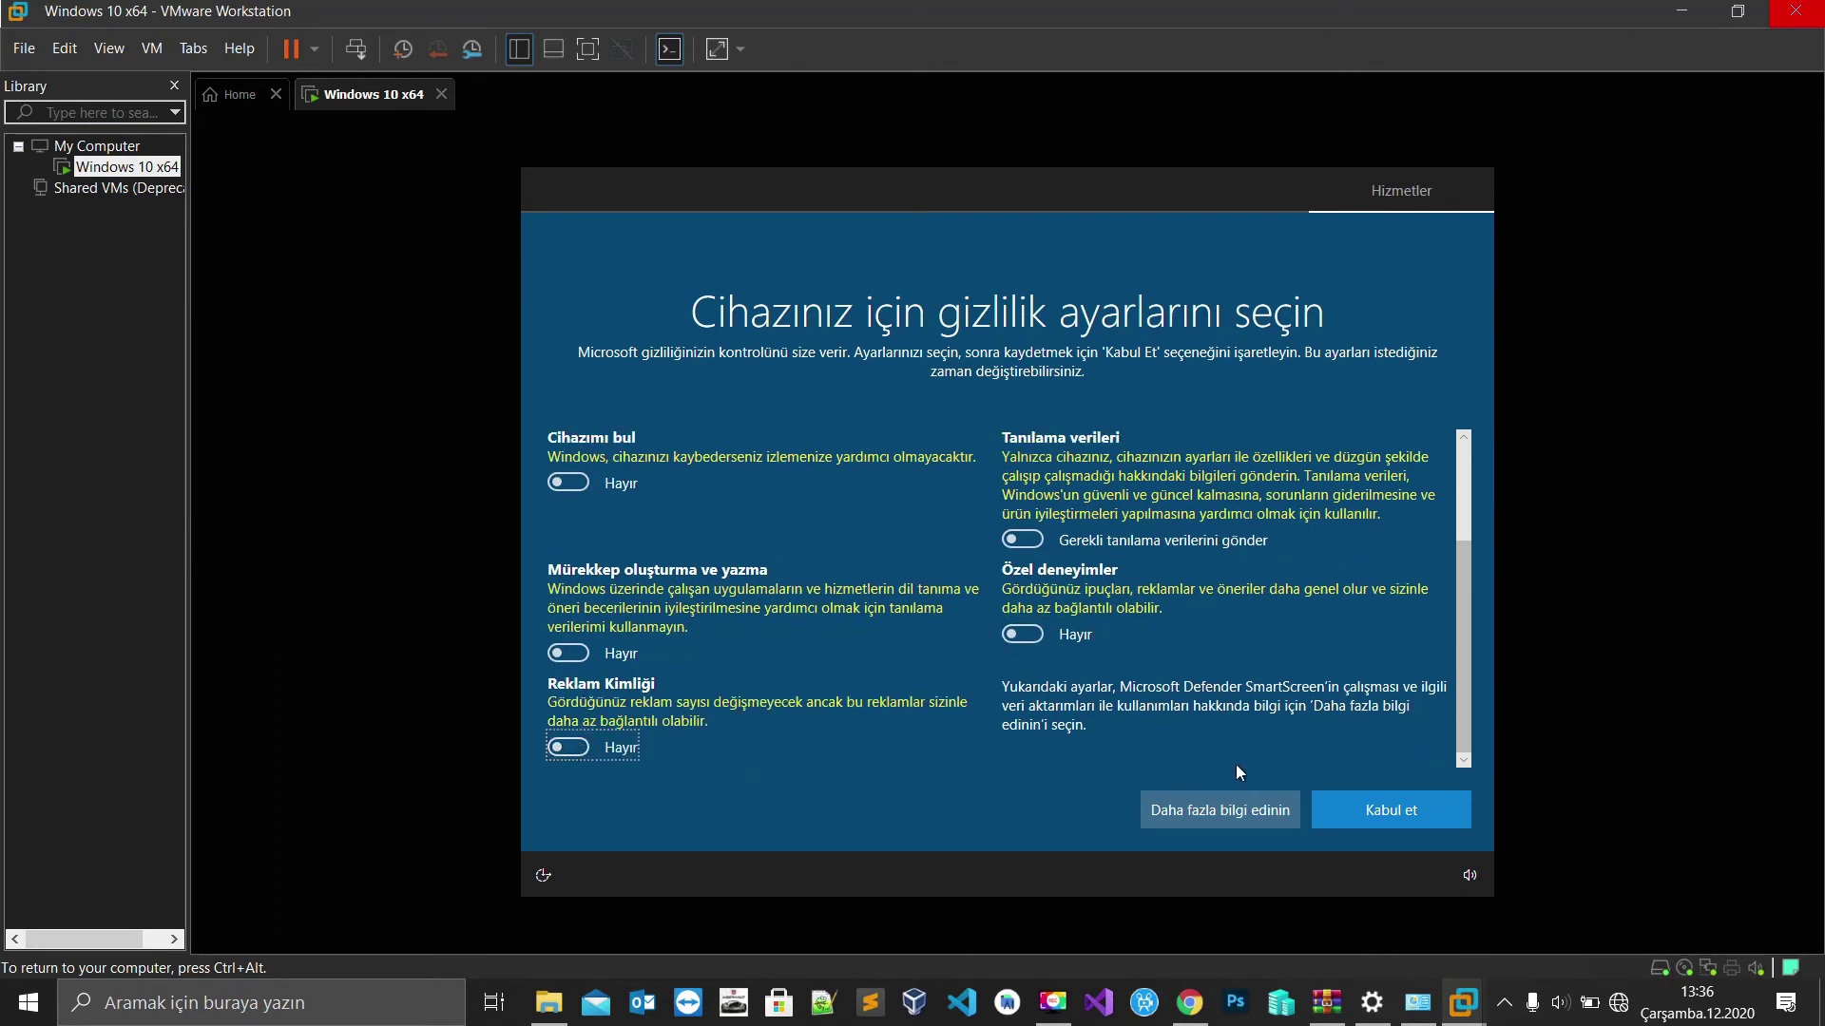
click(1405, 819)
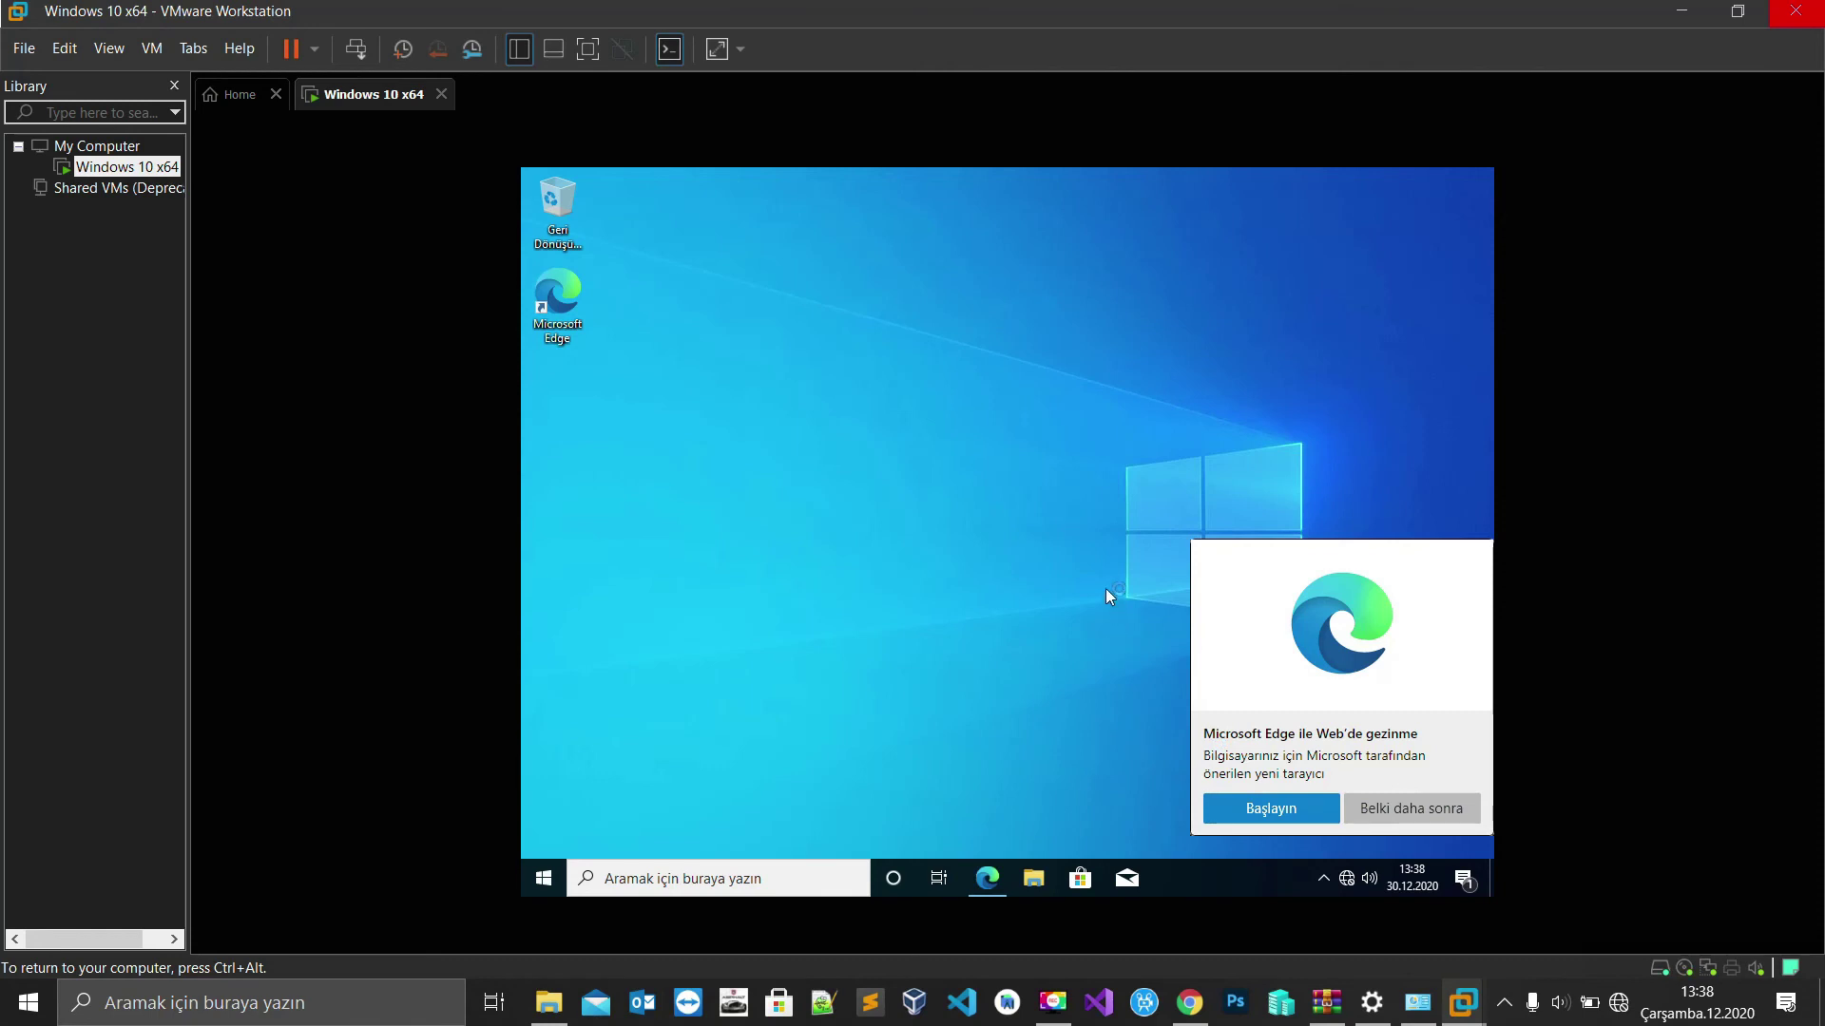
- Postpone the guest's Microsoft Edge offer and run ncpa.cpl on the host to open its network connections
click(1413, 806)
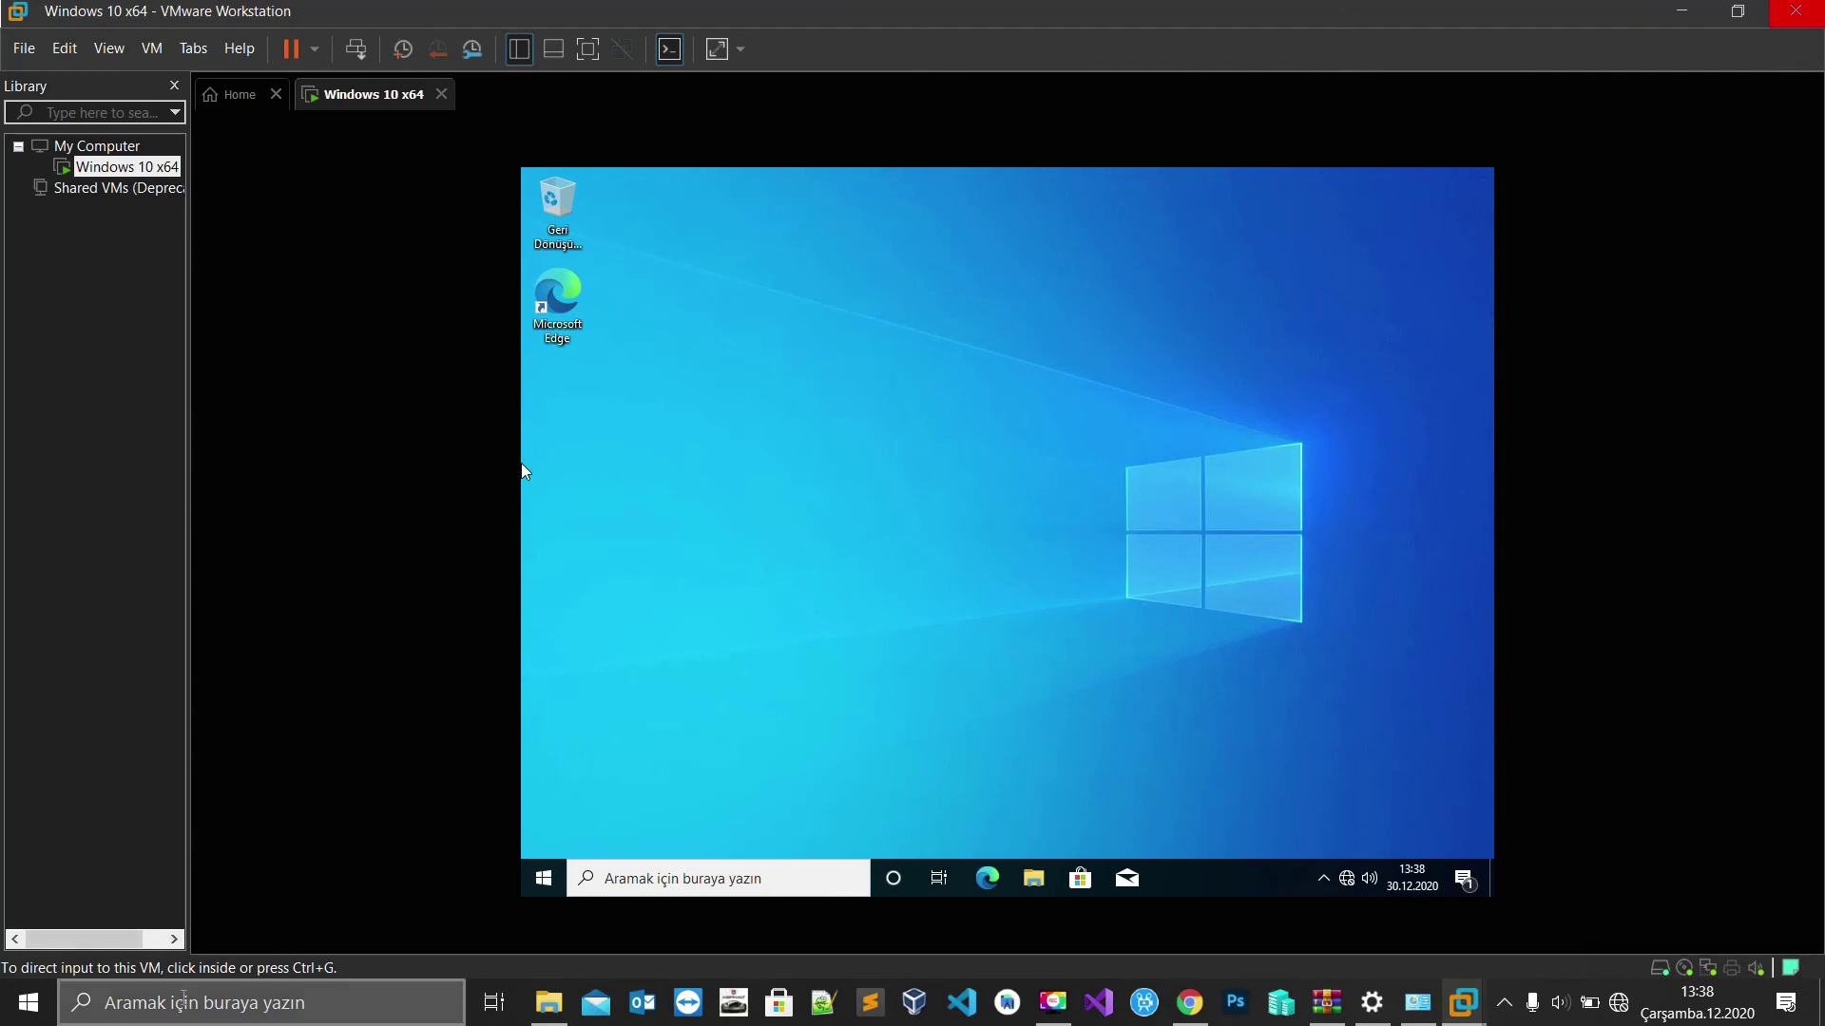
click(184, 1000)
click(471, 547)
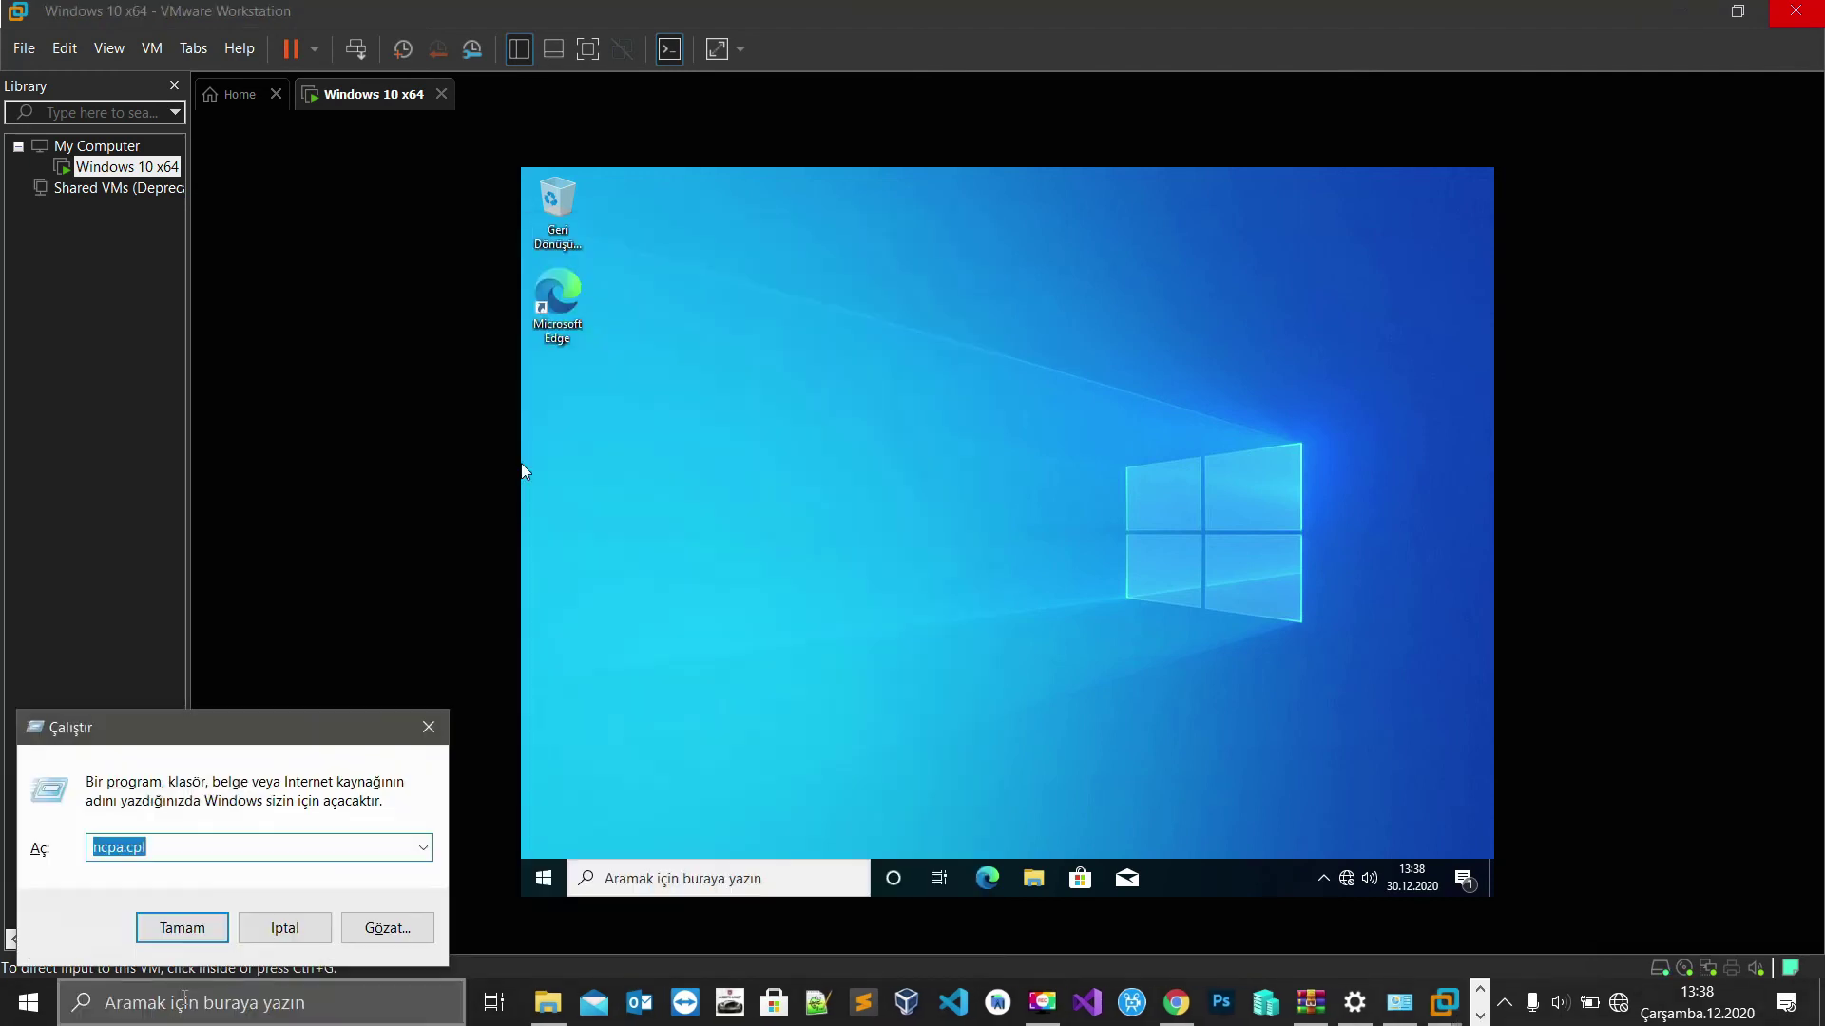
key(Return)
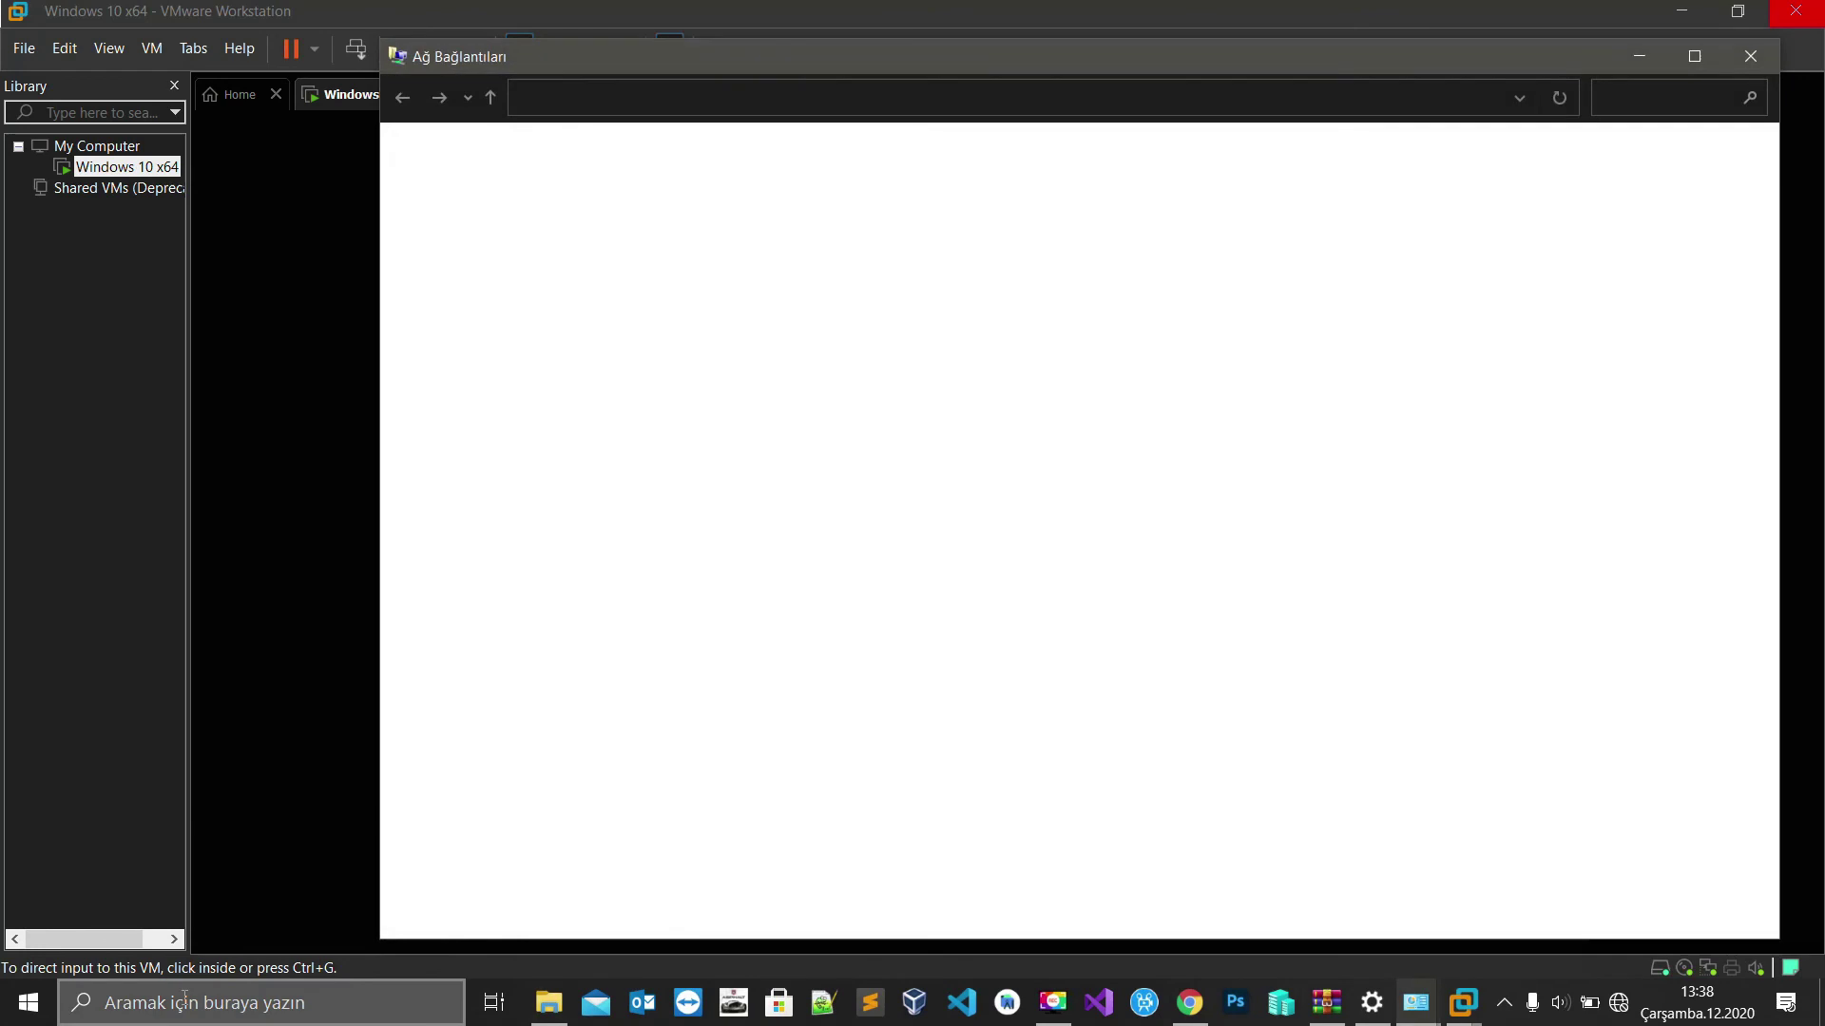
- Enable the host's Ethernet adapter and close the network connections window
right_click(859, 197)
click(887, 213)
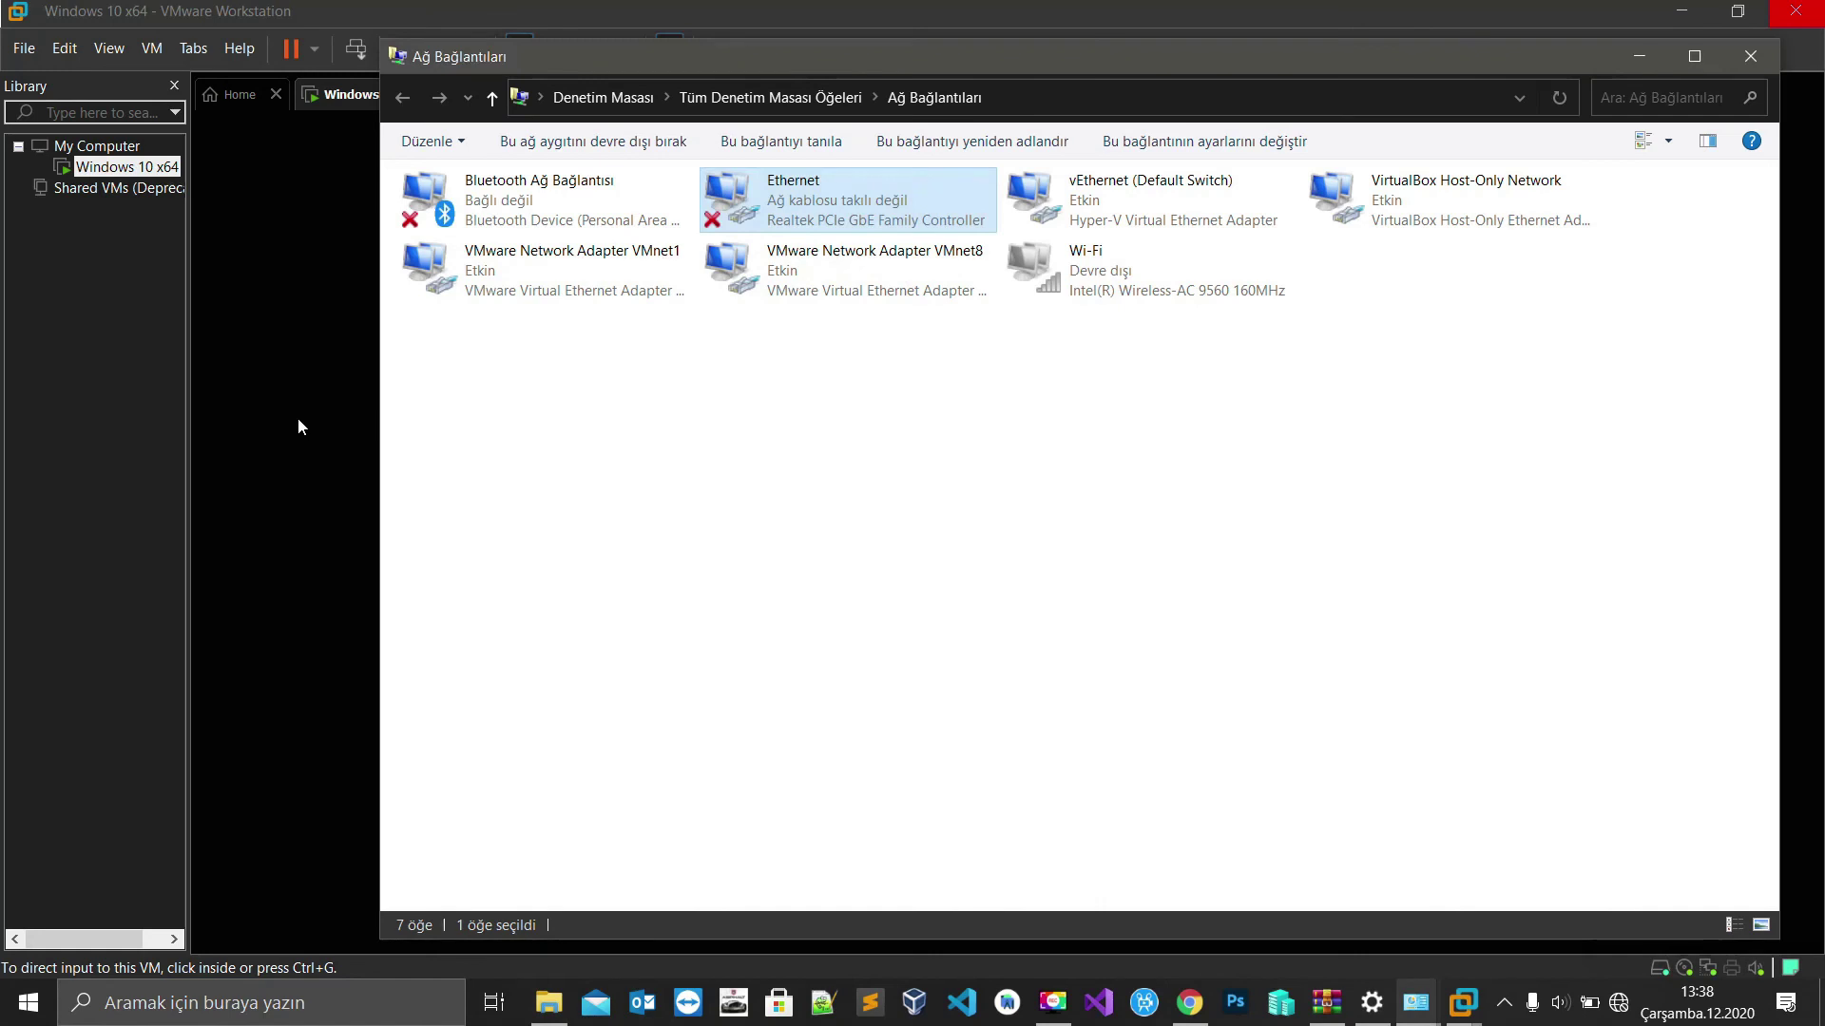
click(1756, 63)
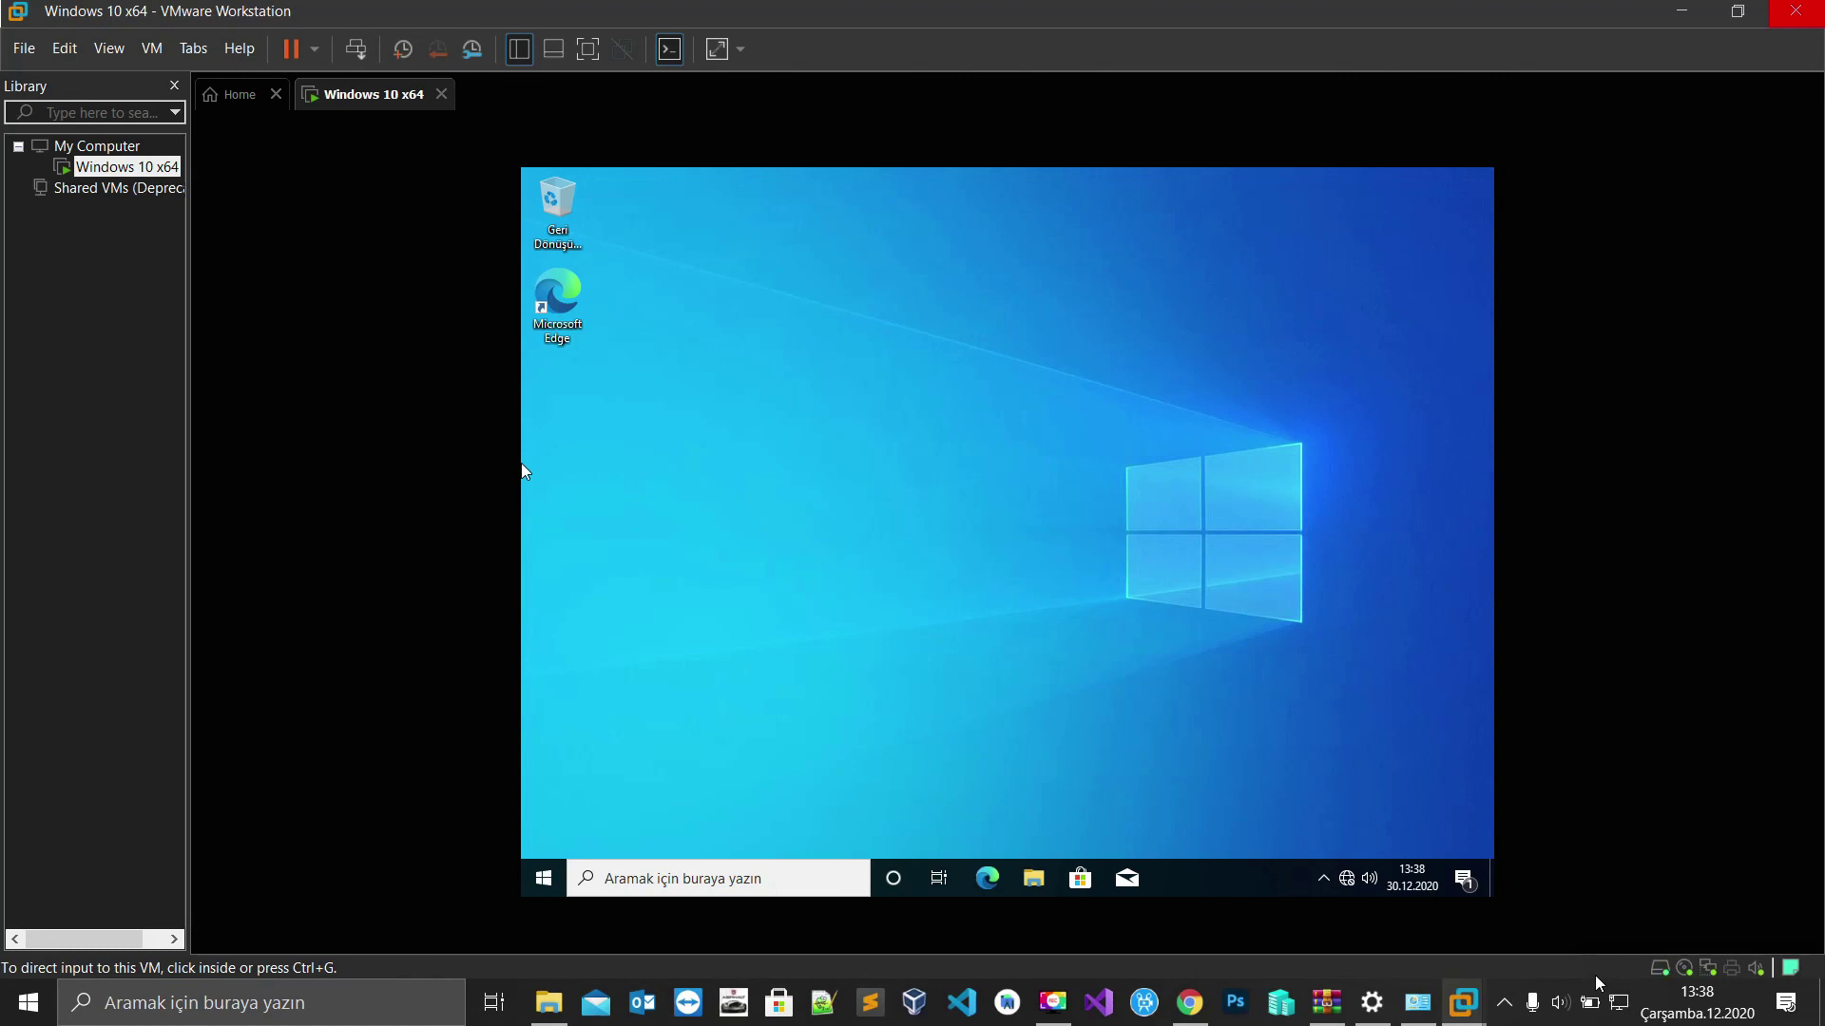
- Return to the guest desktop and close the device setup notification and the Edge data sync prompt
click(1058, 469)
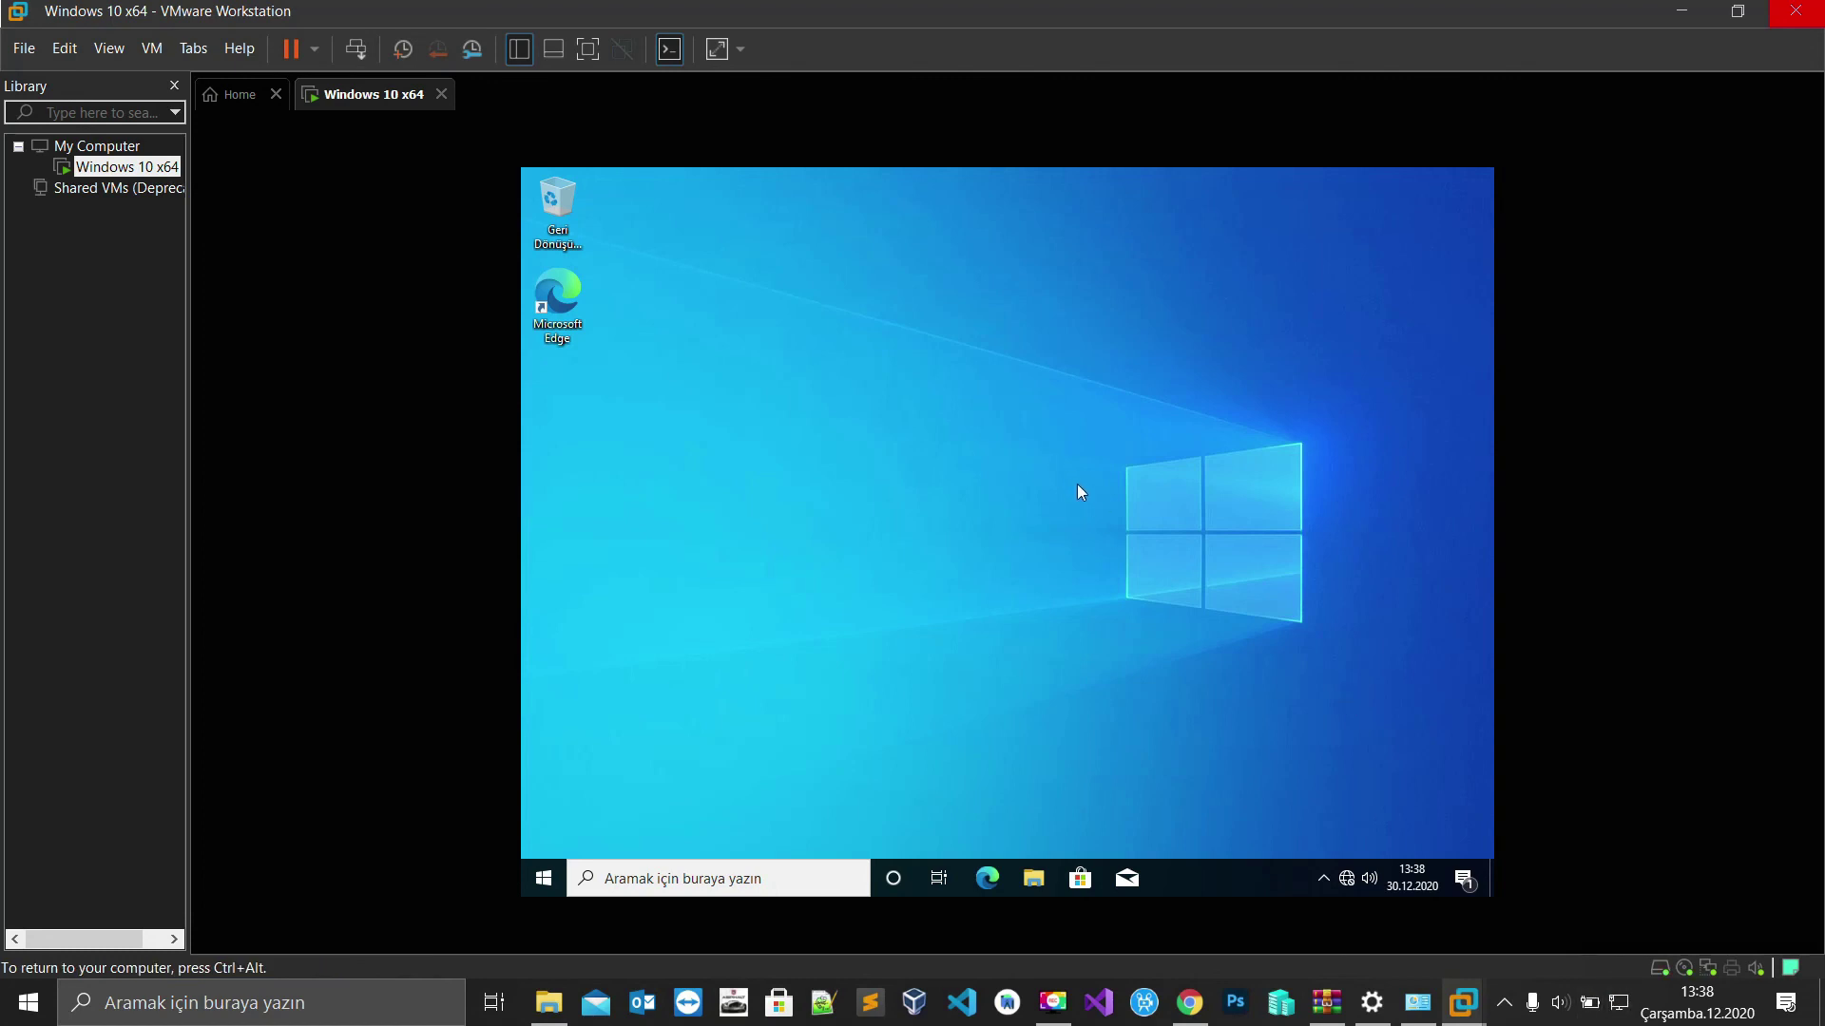
right_click(1078, 485)
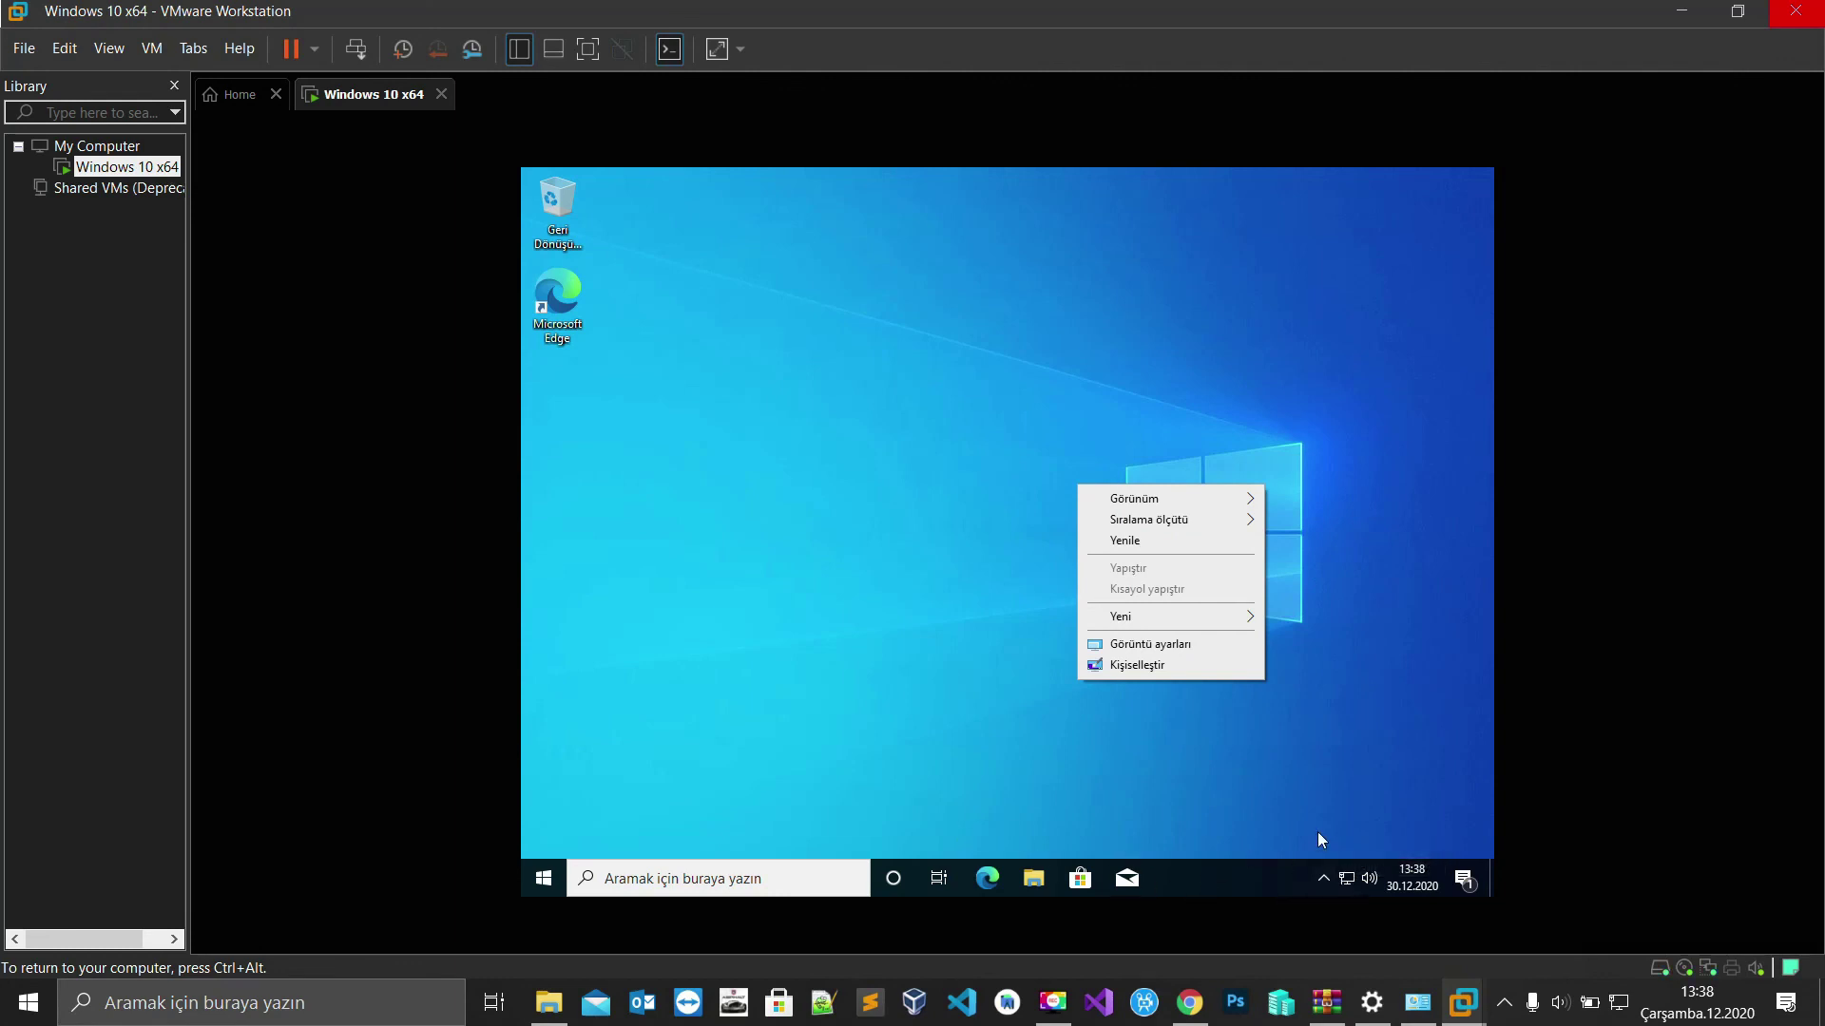
click(569, 326)
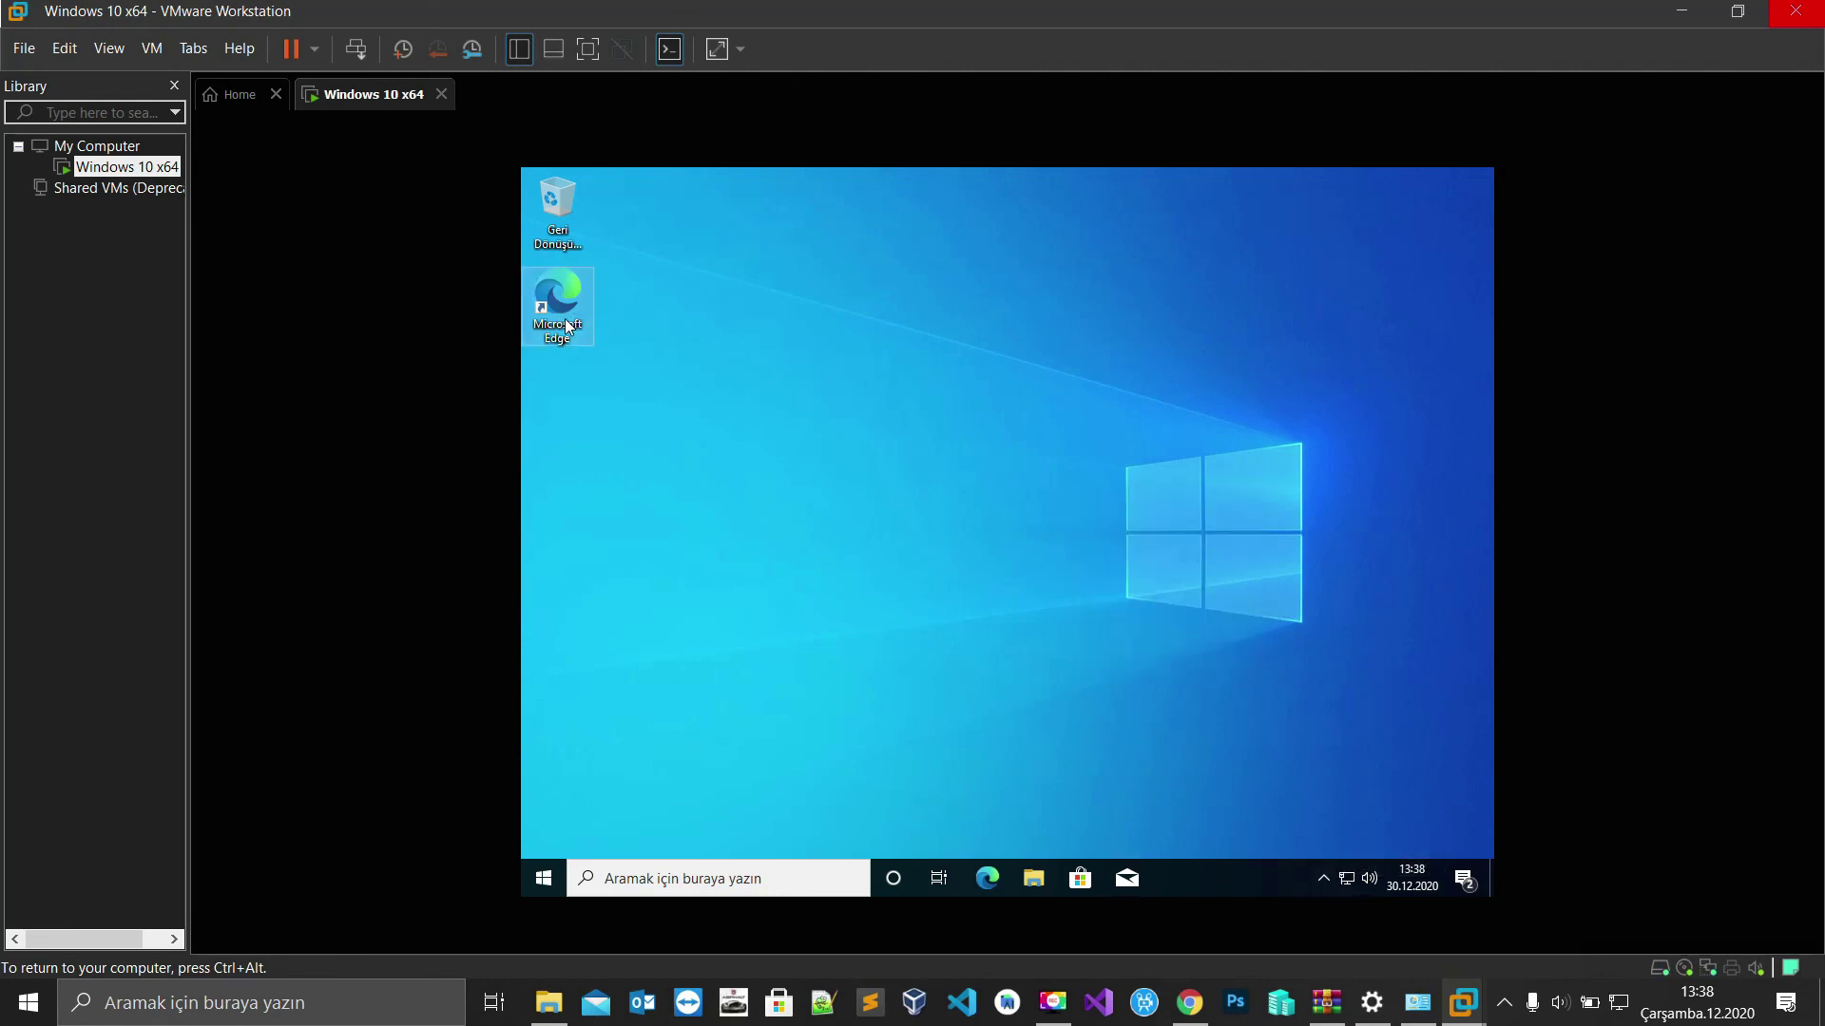
click(1435, 762)
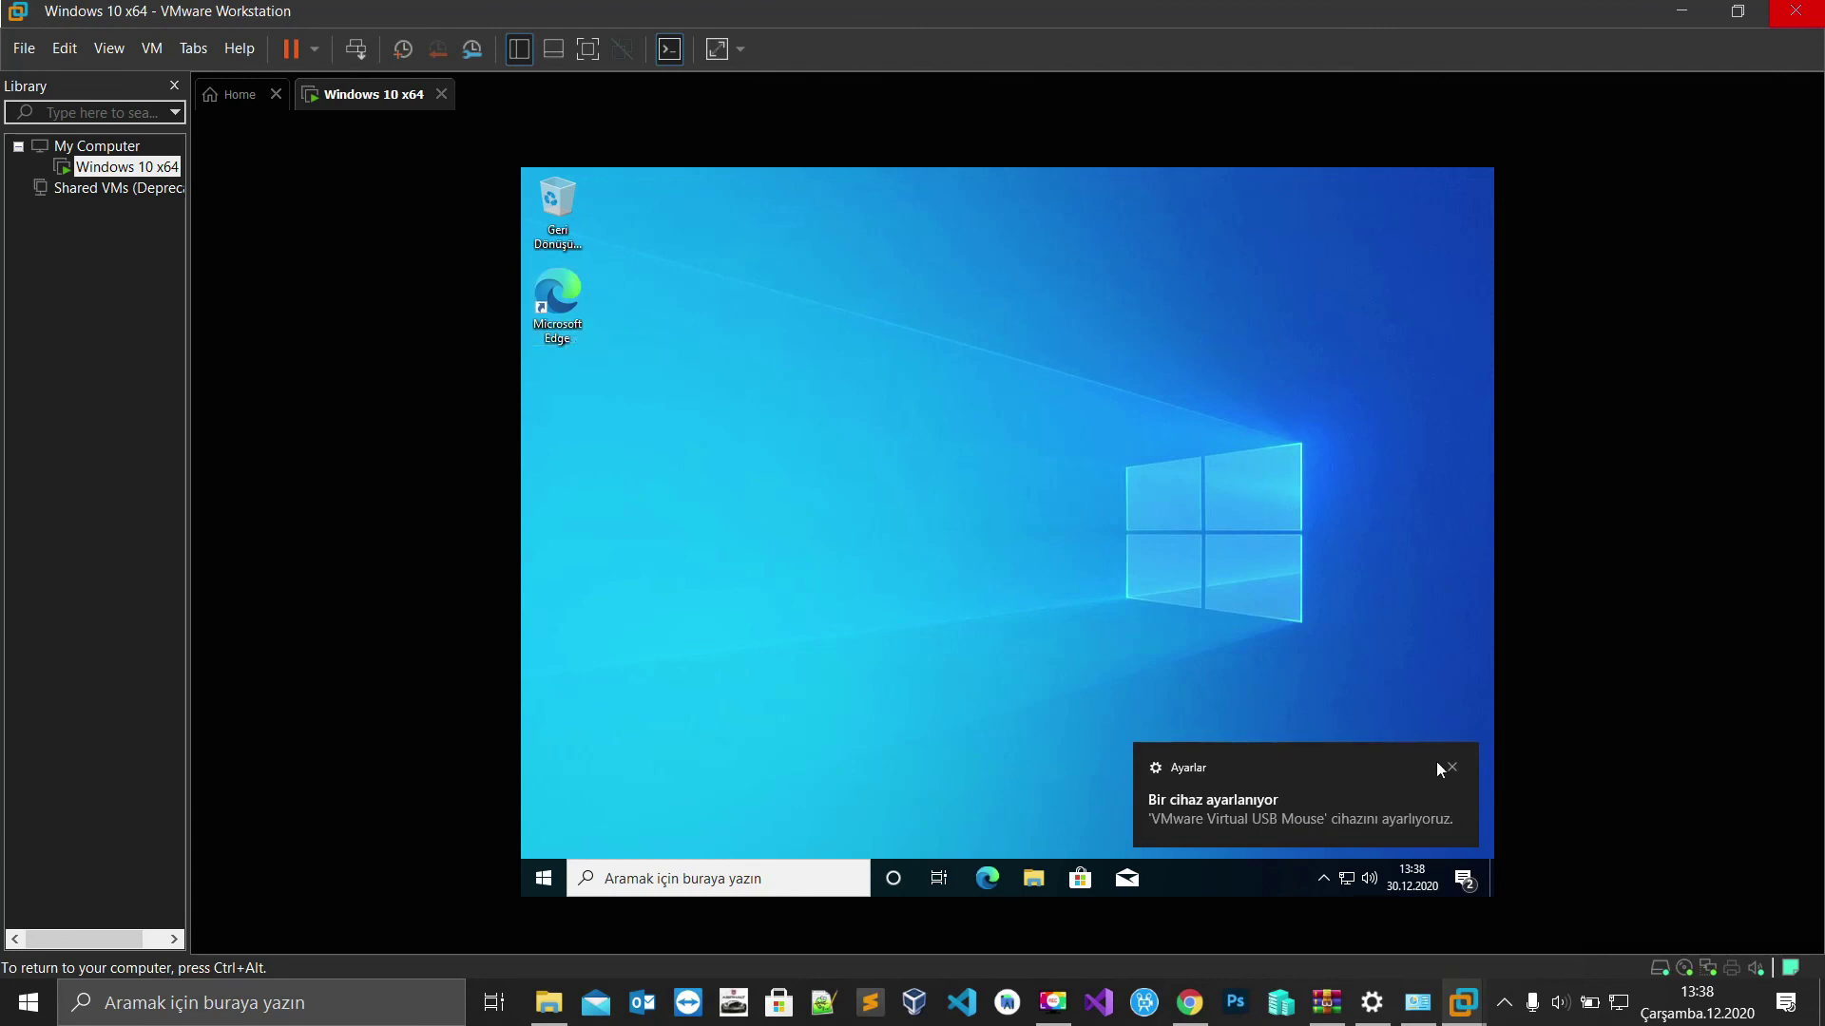
click(1451, 767)
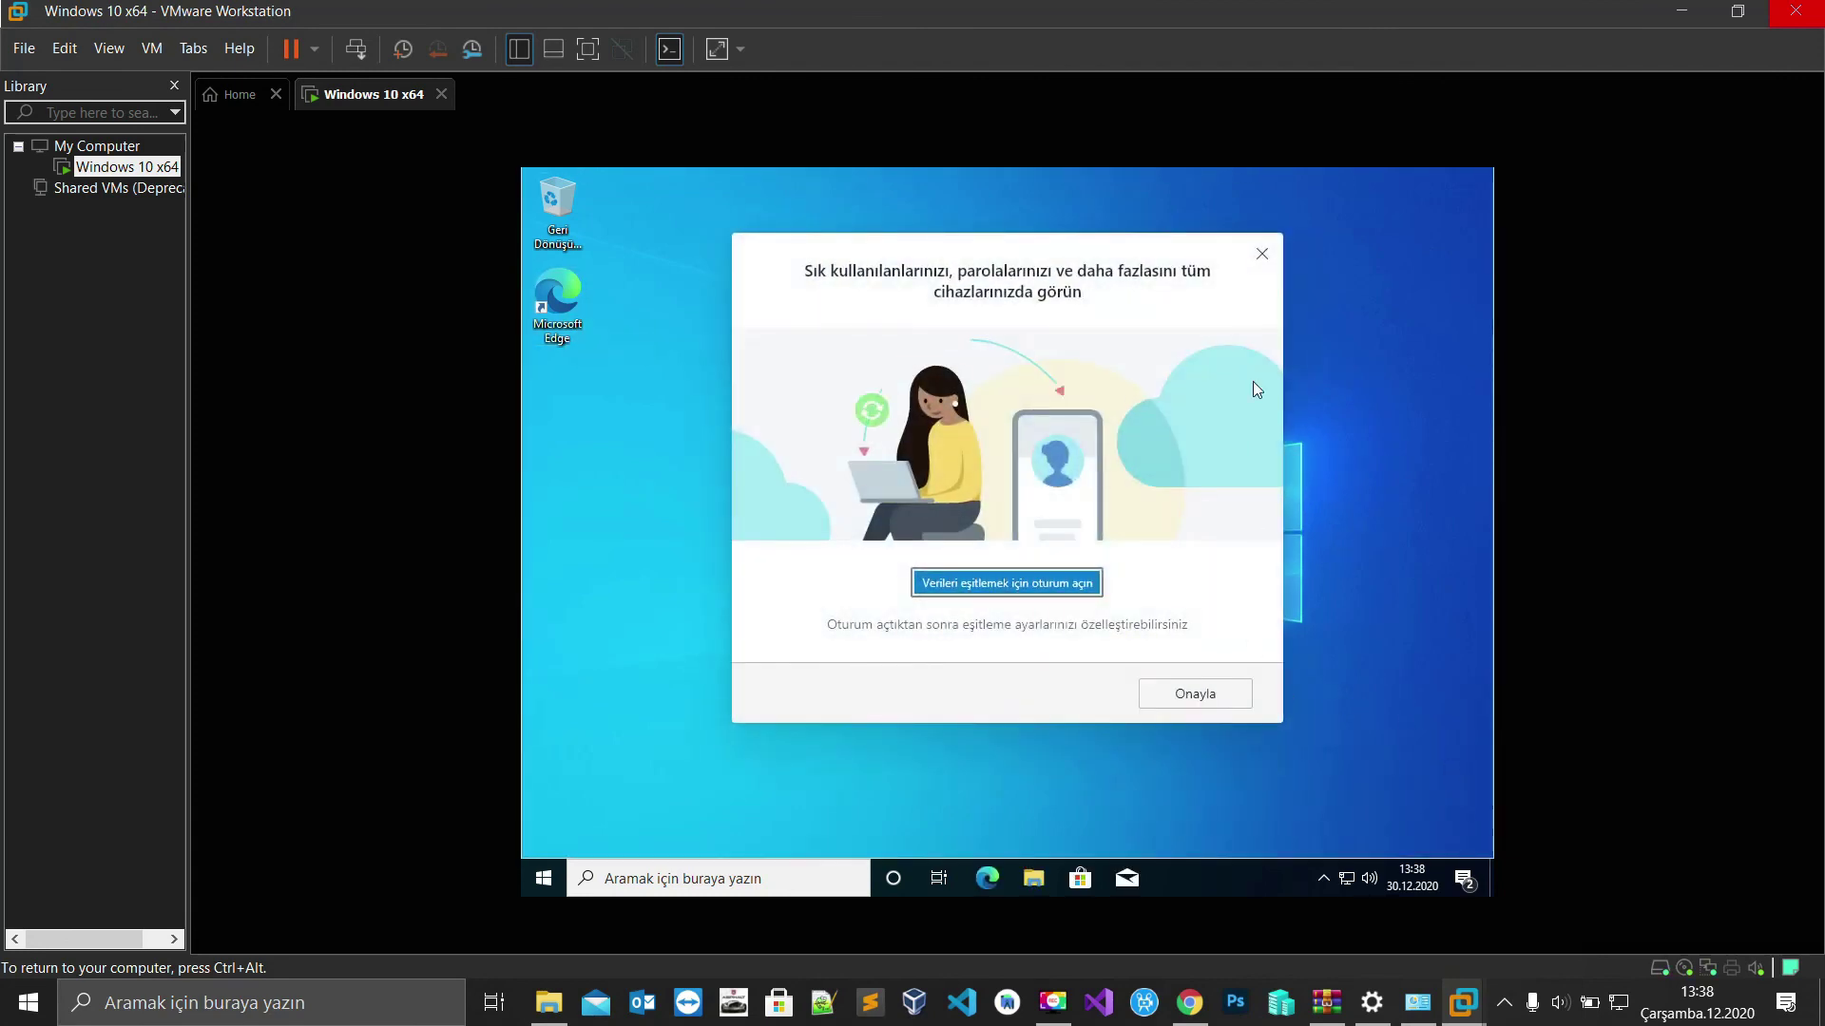
click(1263, 253)
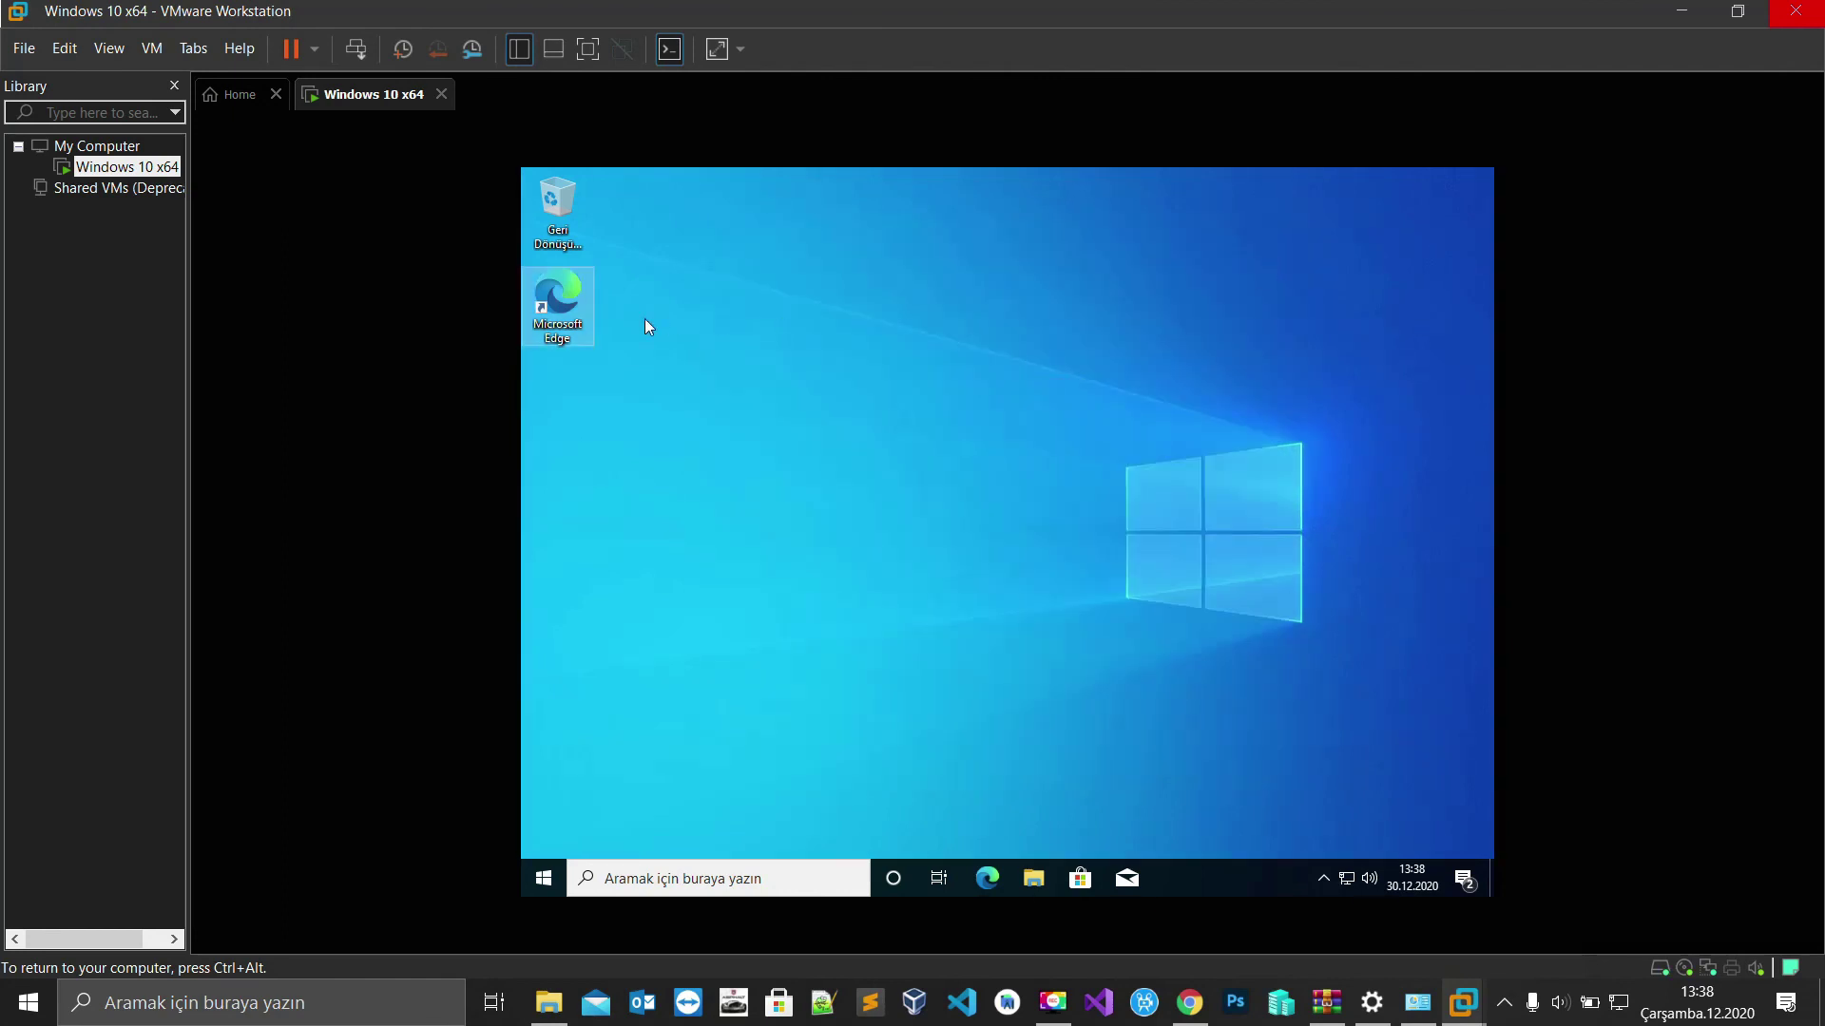
- Load a YouTube channel page in the guest's Microsoft Edge to test its internet connection, and close the browser
double_click(576, 319)
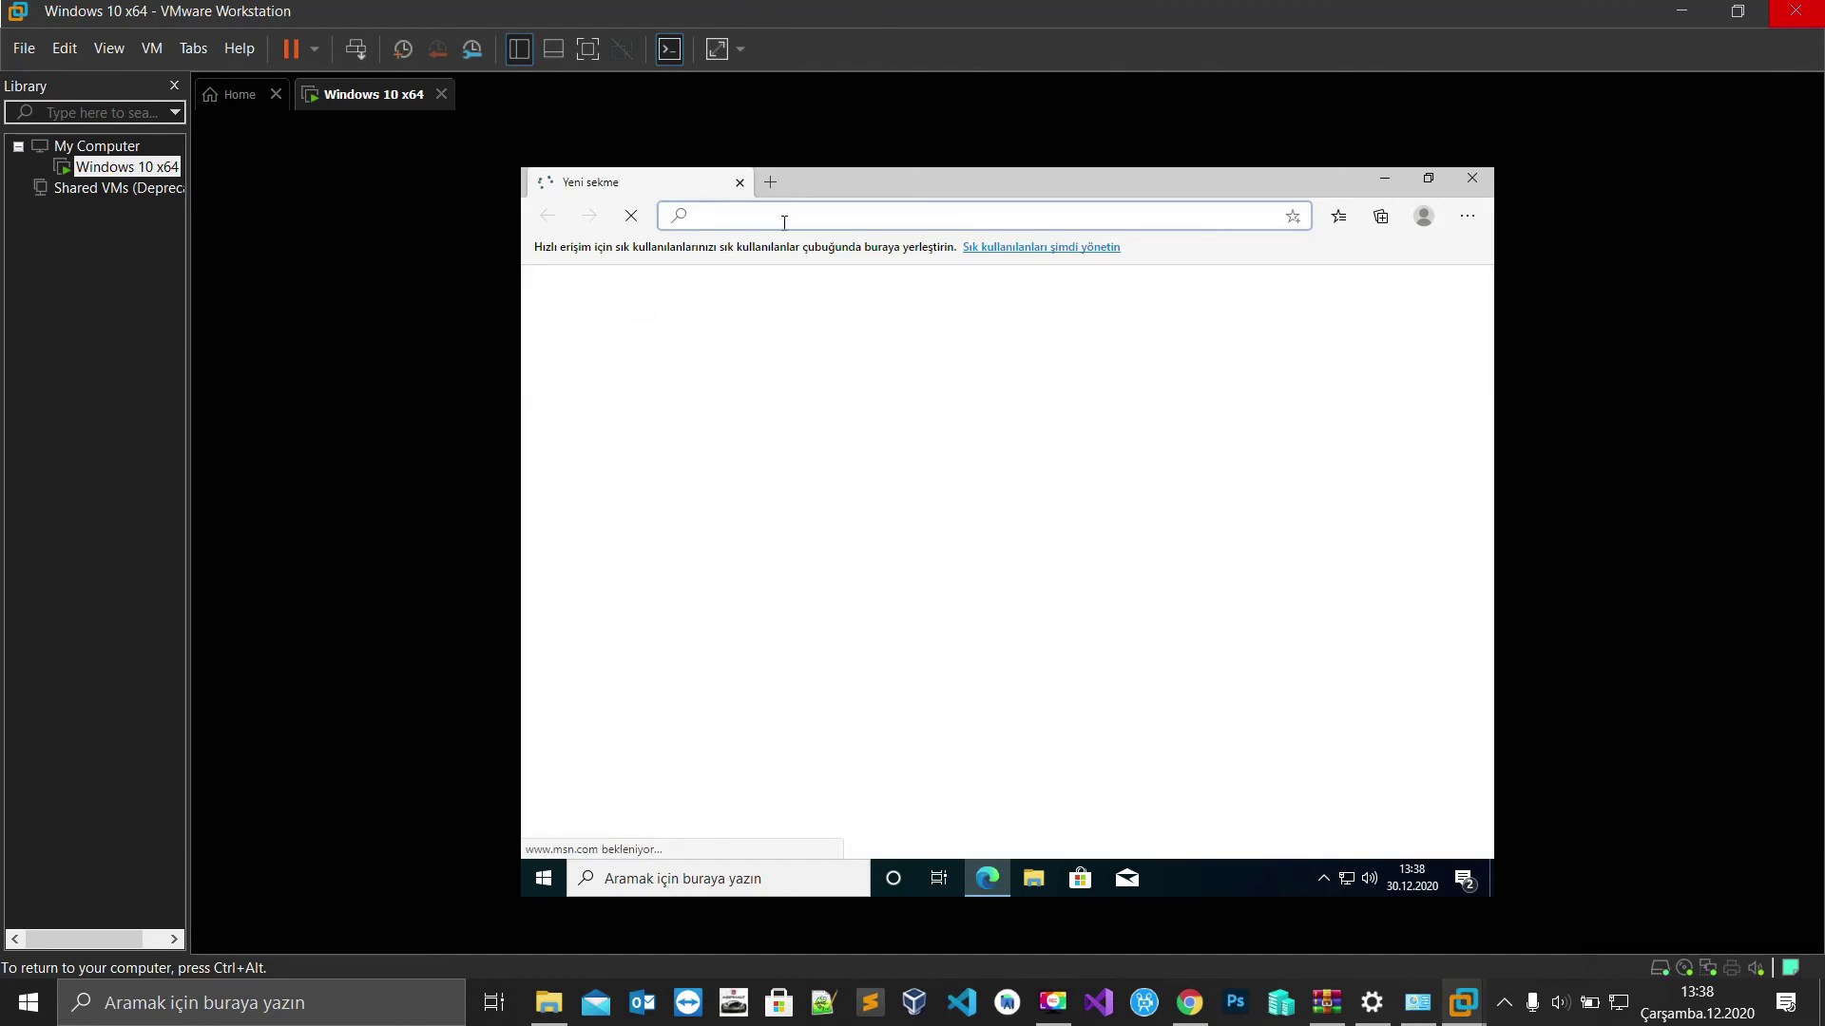
text(y)
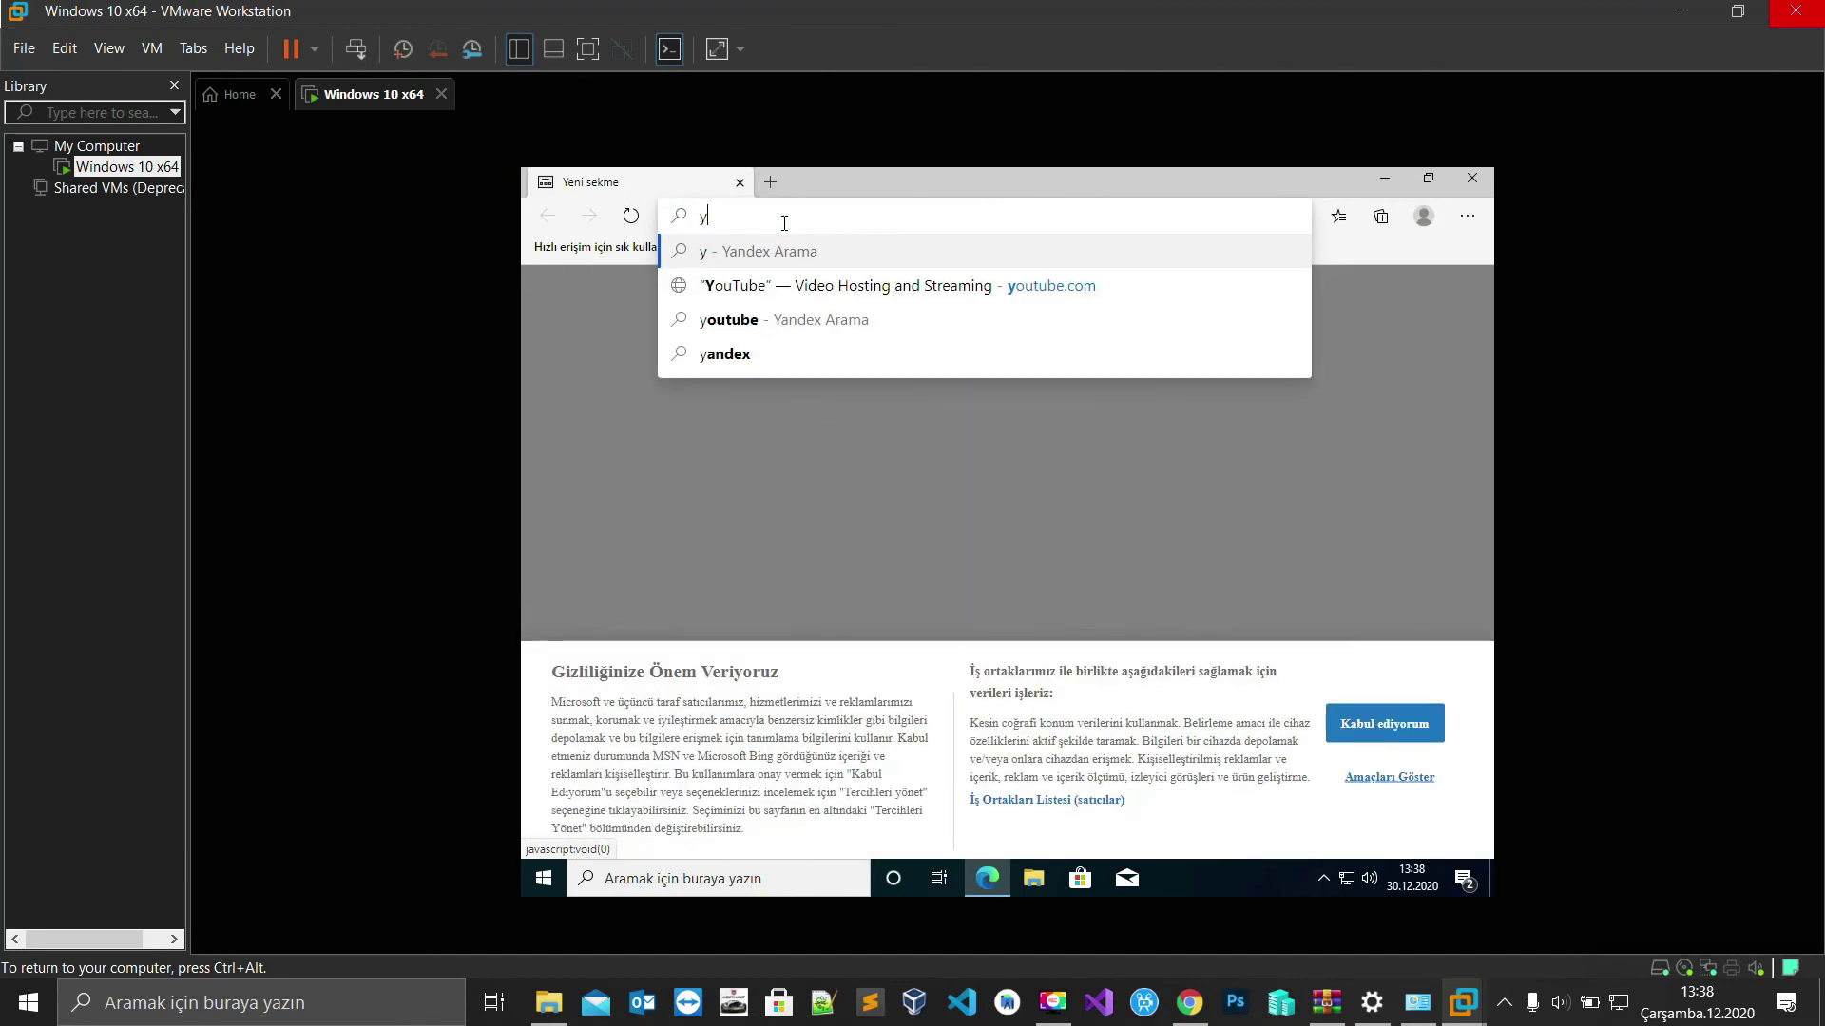
text(outube.com)
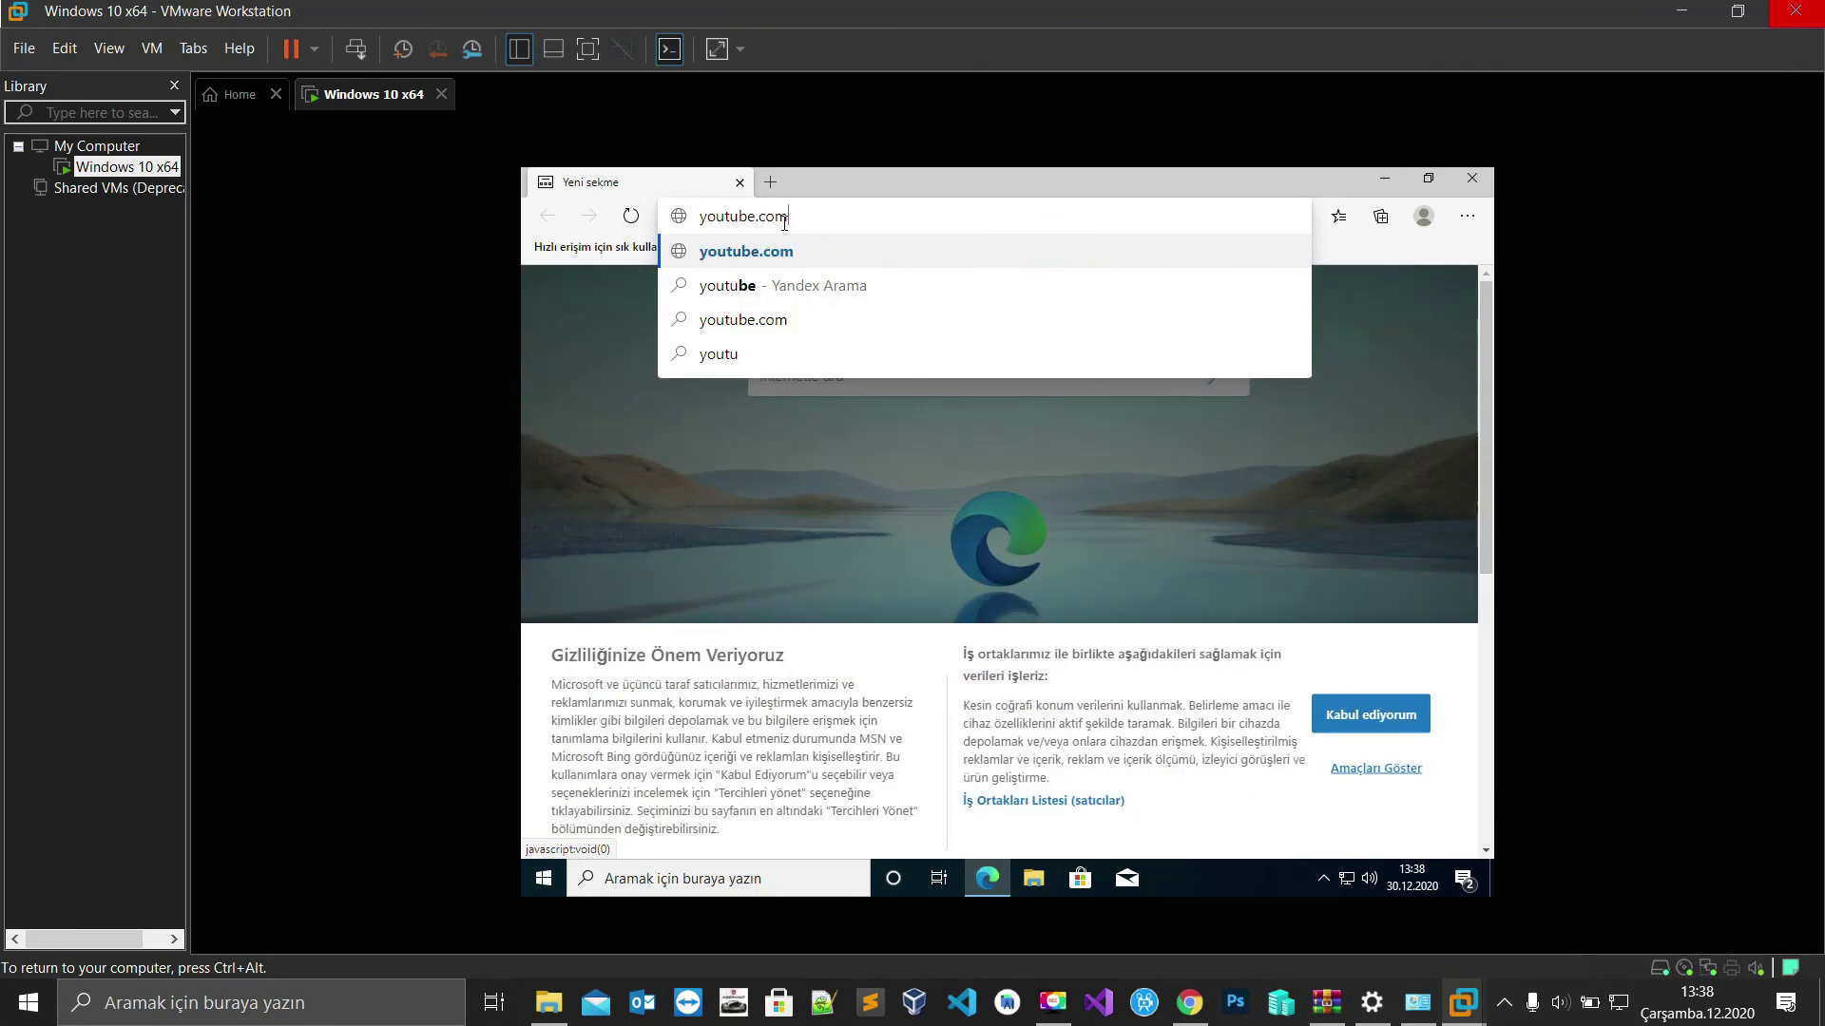
text(/se)
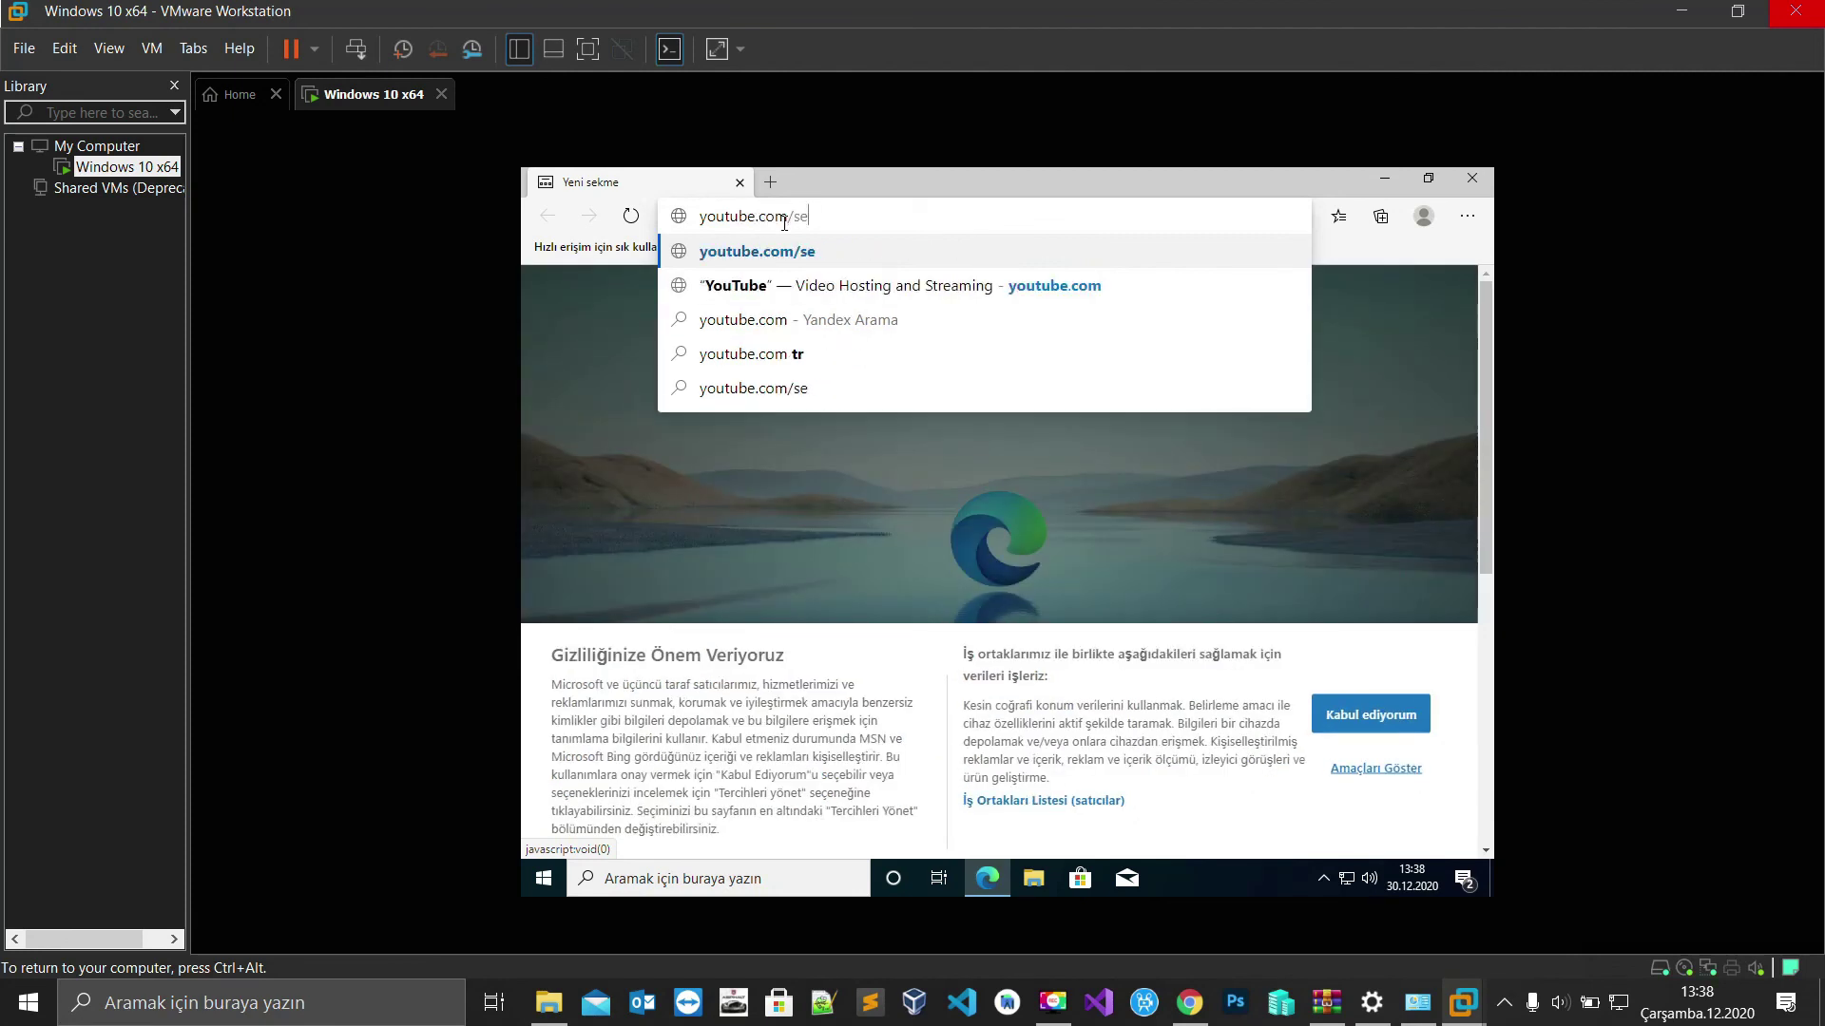
text(dattelli)
key(Return)
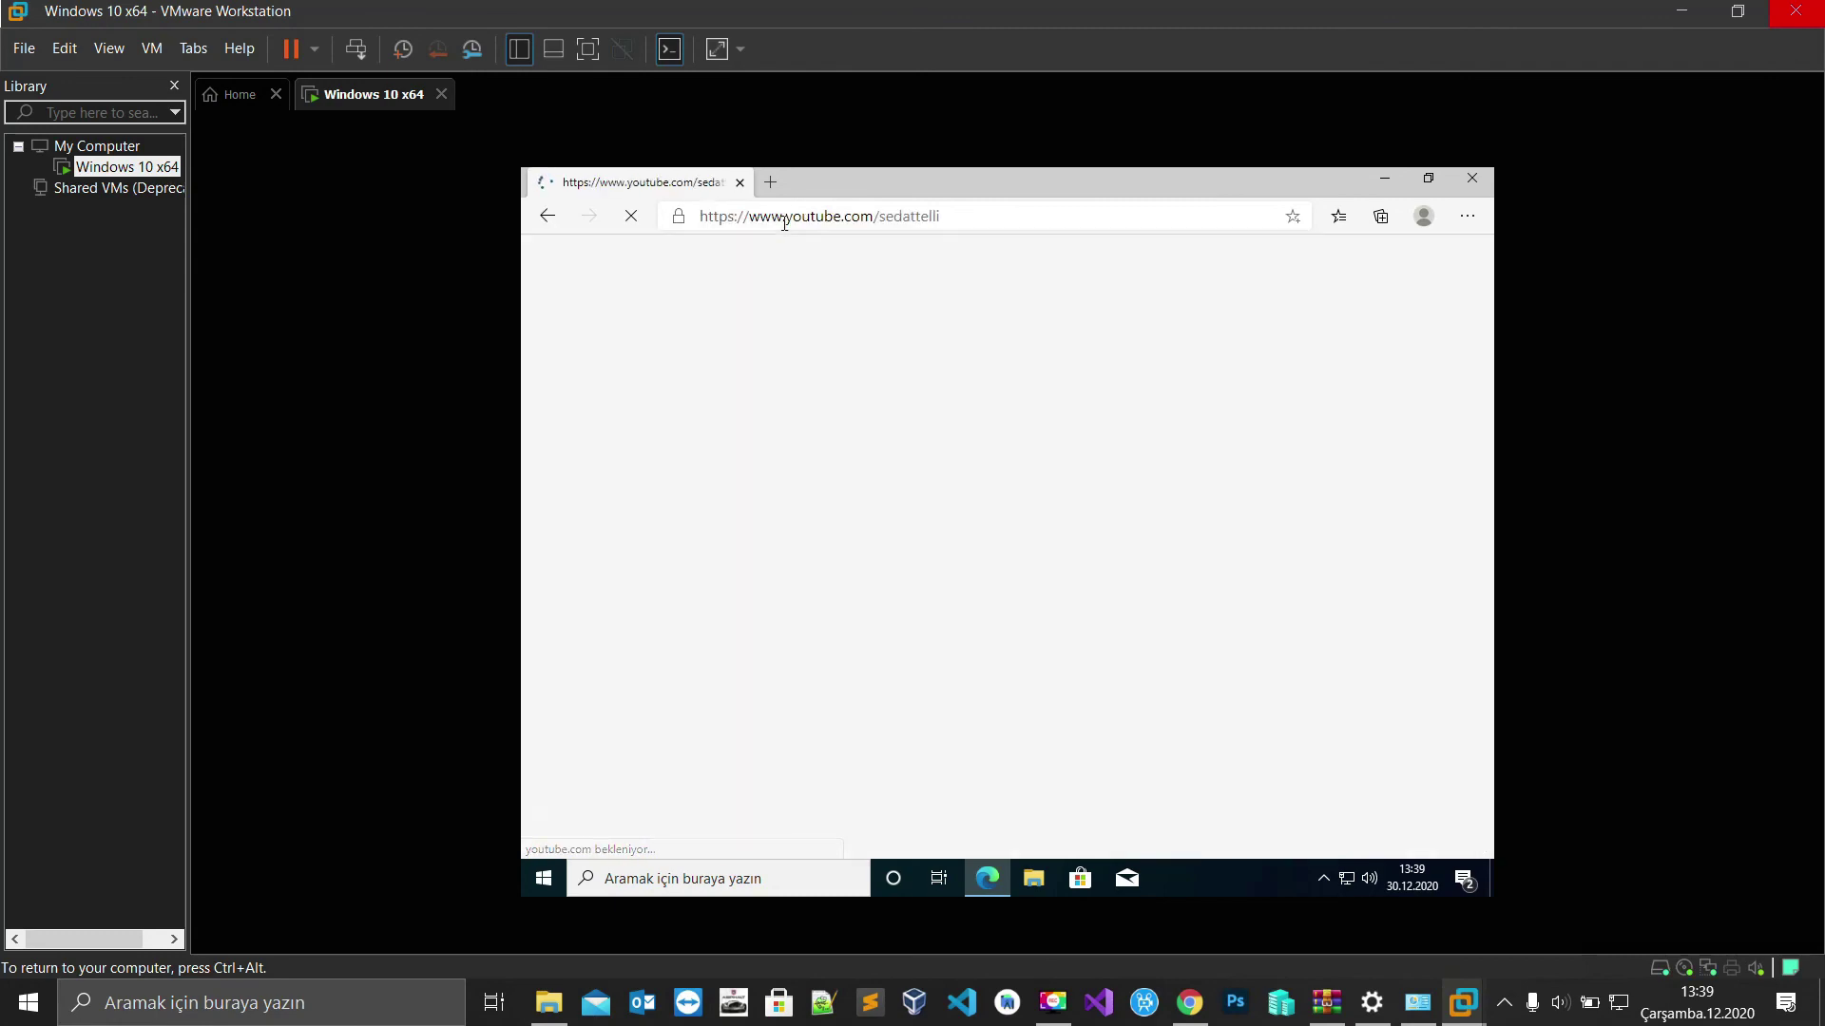
click(1472, 180)
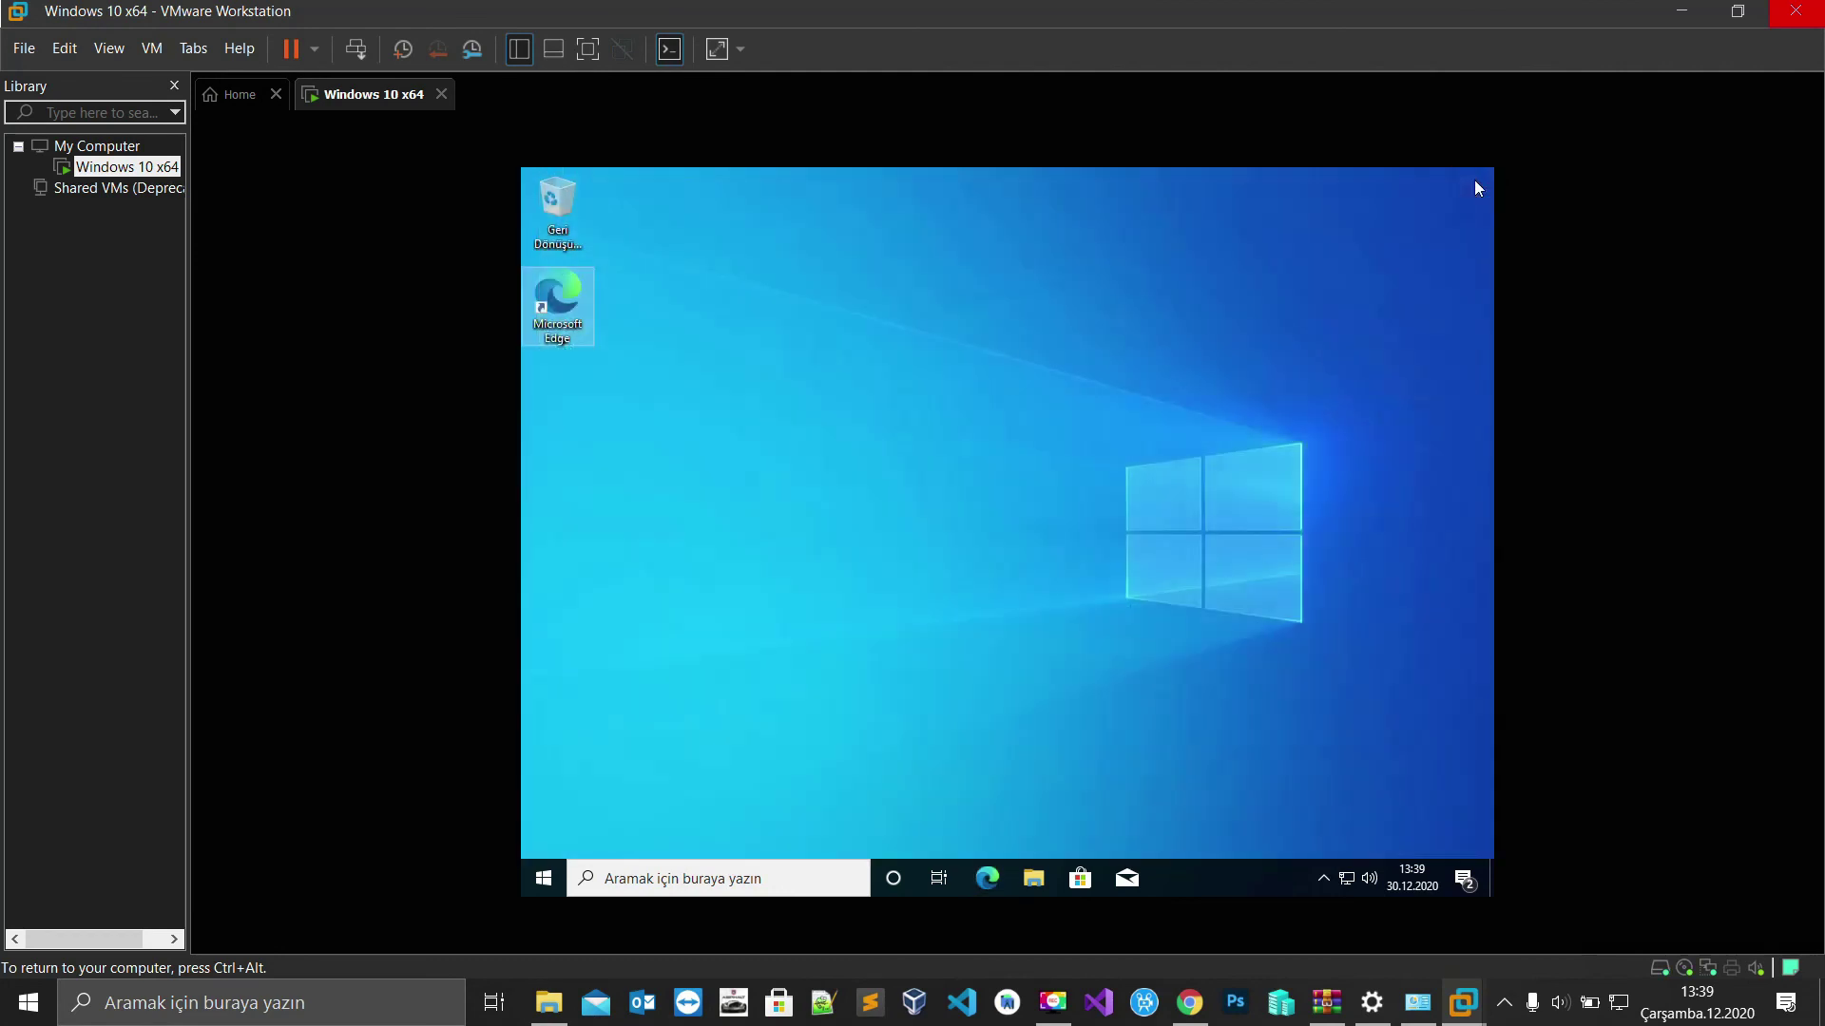